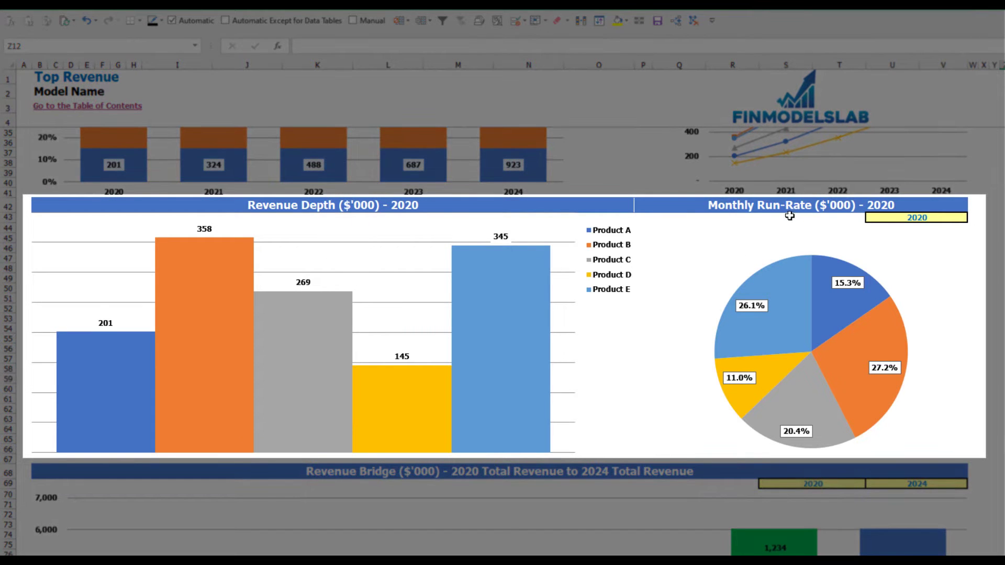
Set the year for the Revenue Depth and Monthly Run-Rate charts on the Top Revenue sheet to 2021.
left_click(955, 217)
left_click(972, 218)
left_click(941, 239)
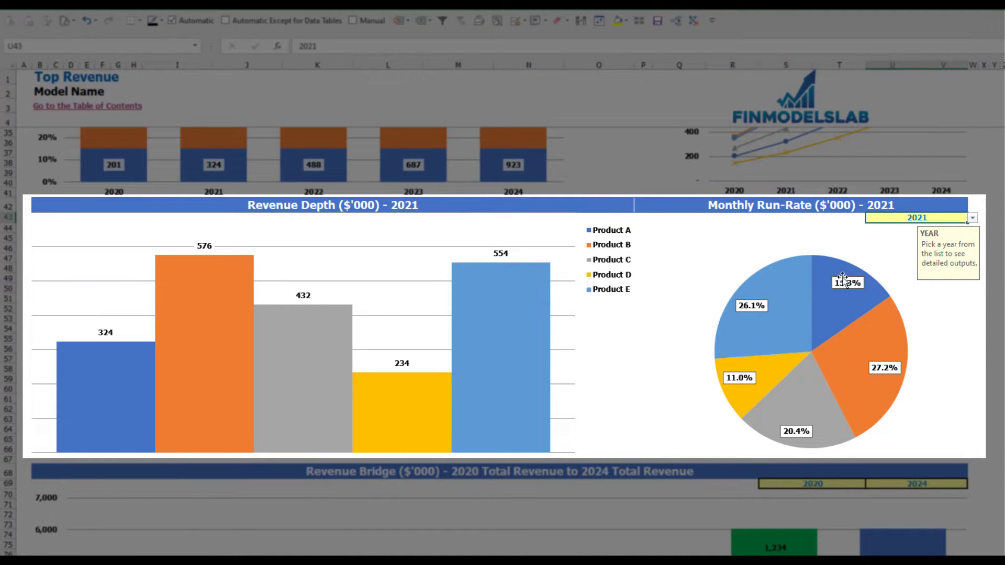
Examine the Revenue Bridge chart and the year options offered for its first and last year.
scroll(814, 396, "down", 3)
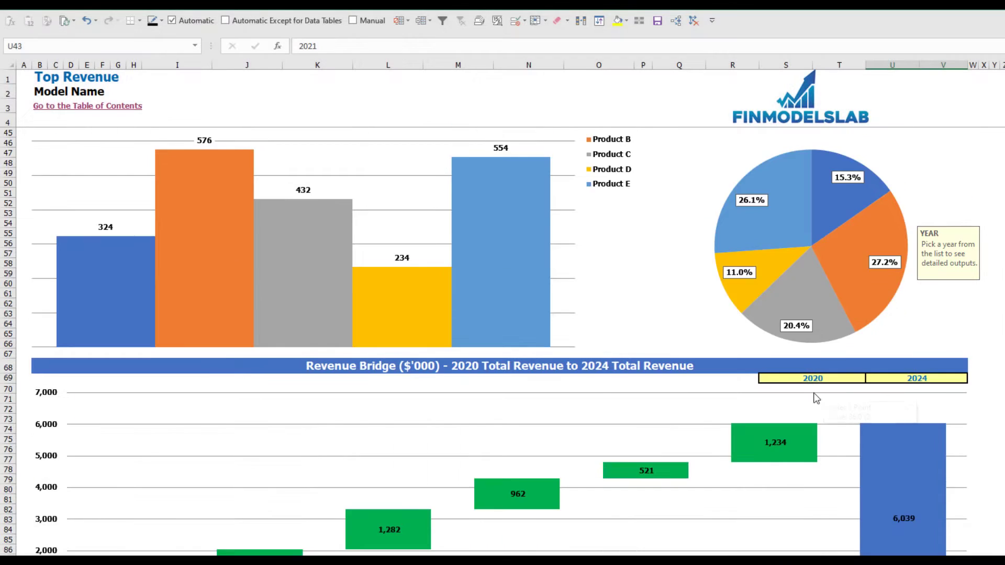
scroll(814, 396, "down", 3)
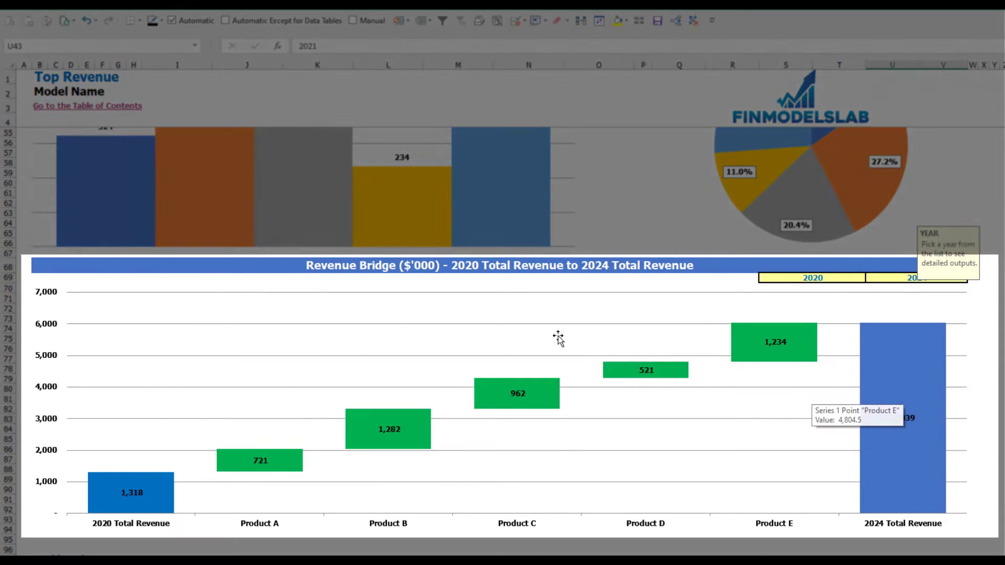
left_click(1002, 319)
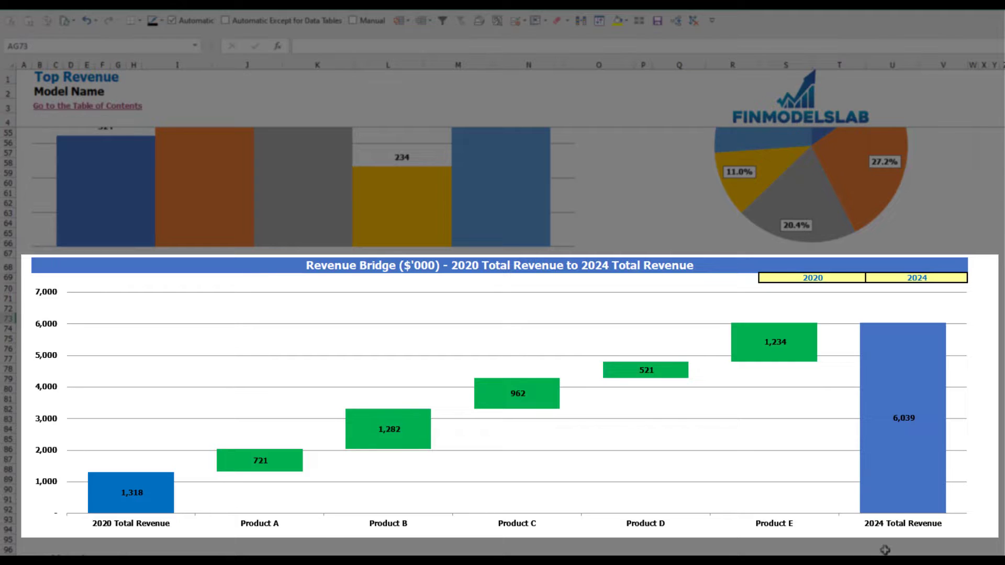
left_click(855, 277)
left_click(869, 279)
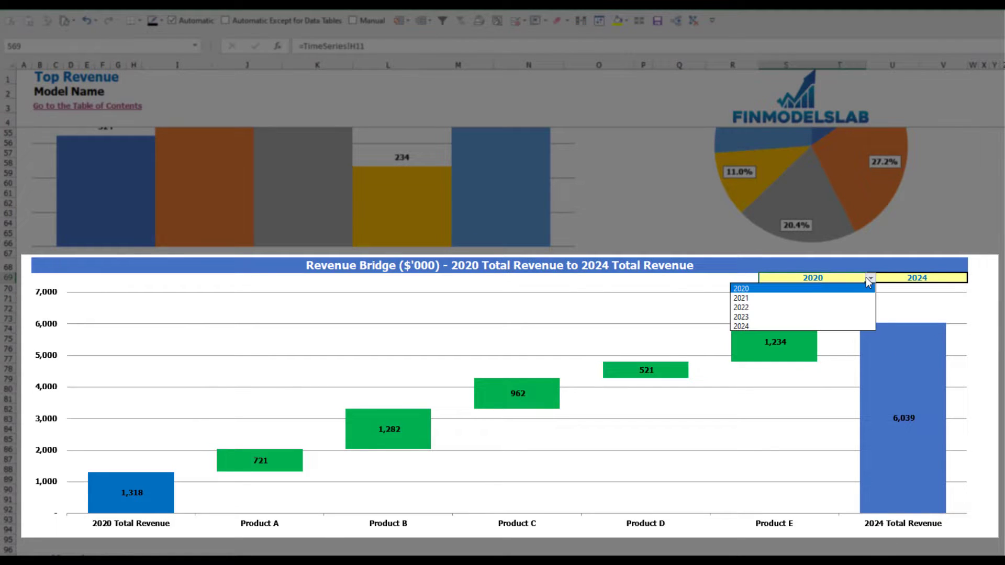
left_click(946, 278)
left_click(951, 274)
left_click(974, 278)
left_click(1001, 283)
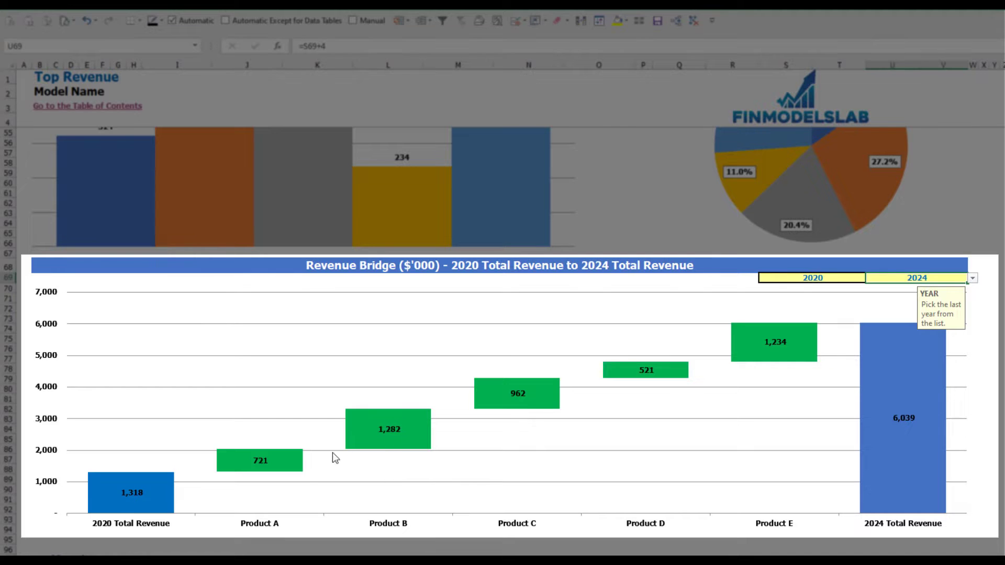
mouse_move(284, 471)
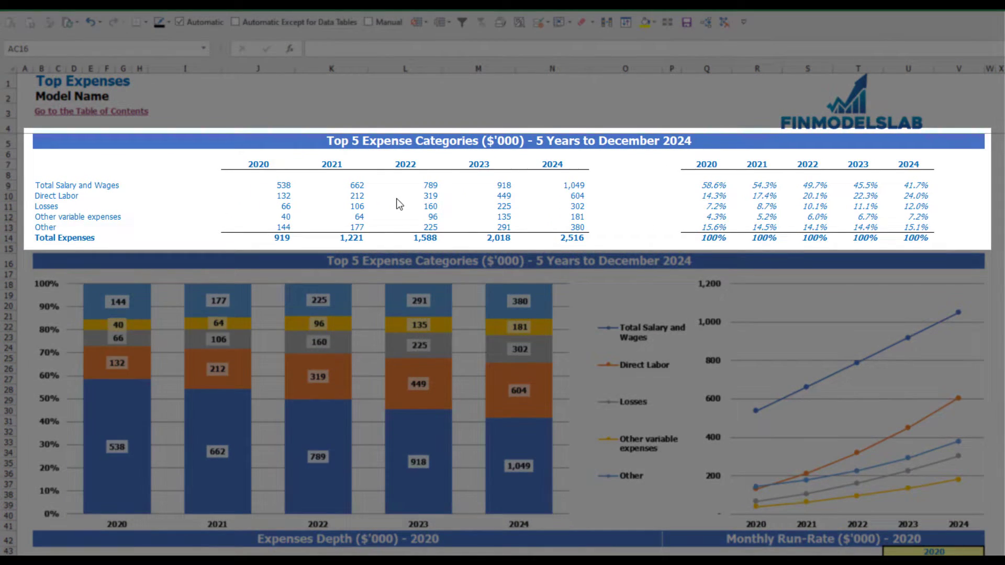
Review the Top 5 Expense Categories table on the Top Expenses sheet: category names, yearly amounts, total expenses and percentage shares.
left_click_drag(41, 187, 41, 220)
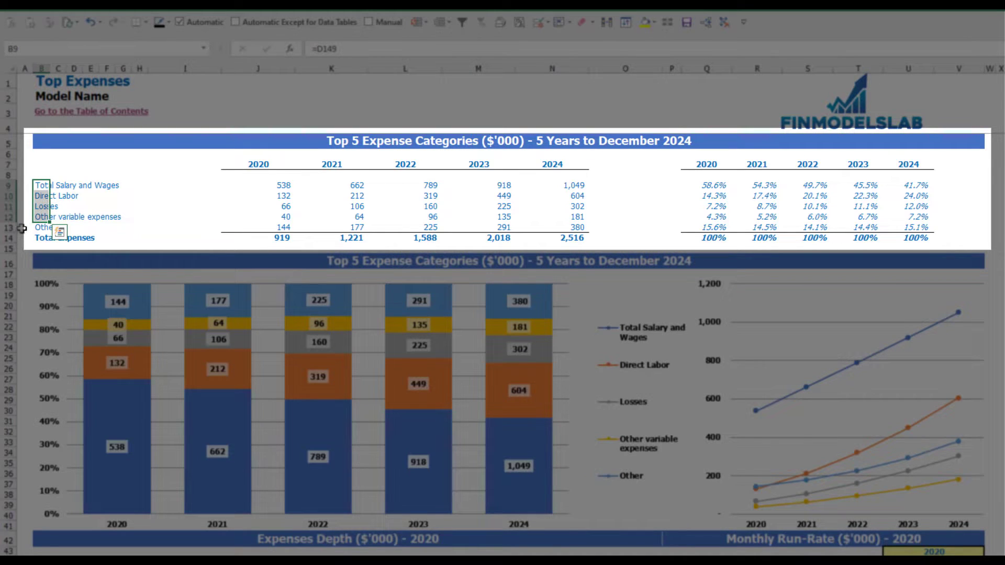
left_click(38, 228)
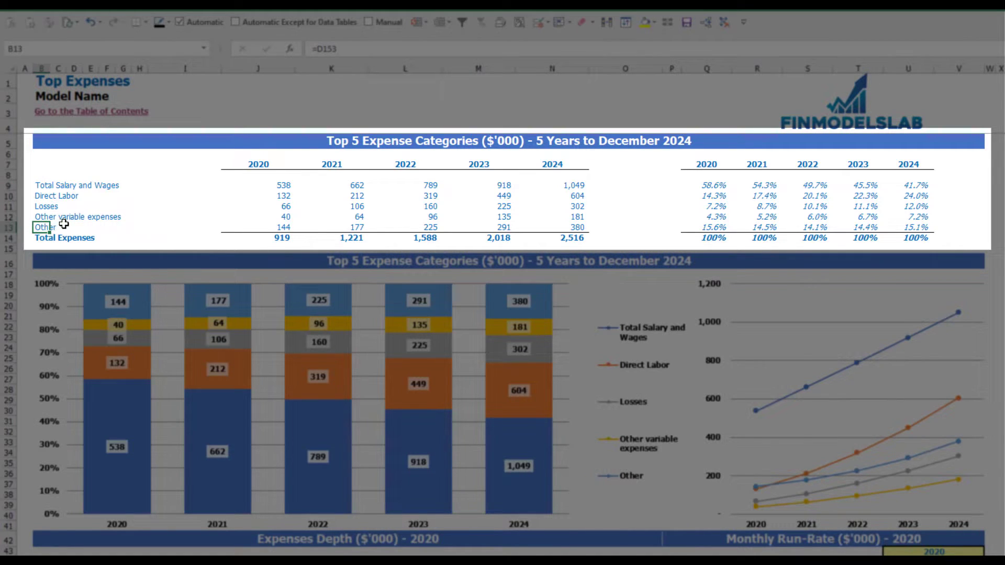
left_click_drag(258, 167, 538, 235)
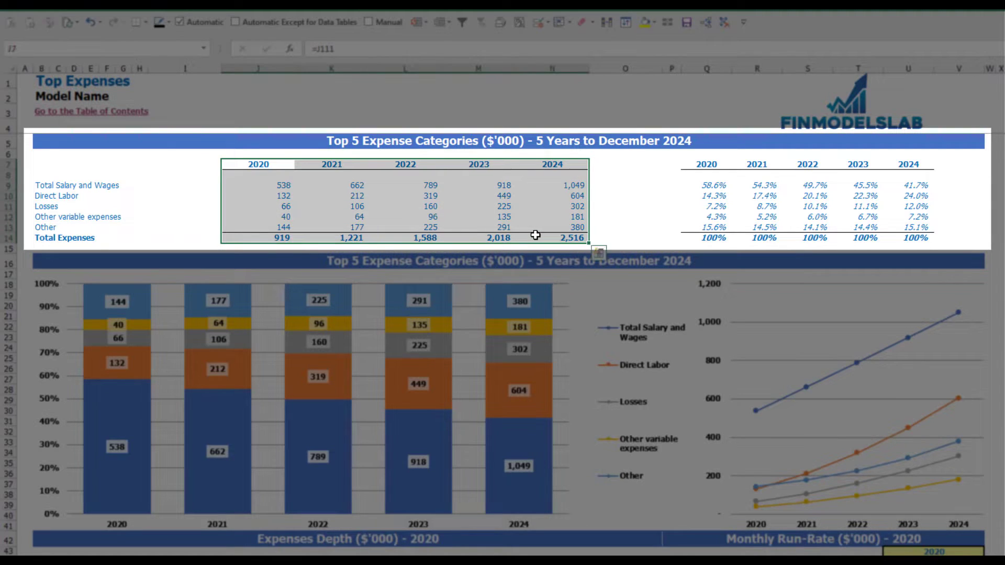
left_click_drag(278, 236, 548, 238)
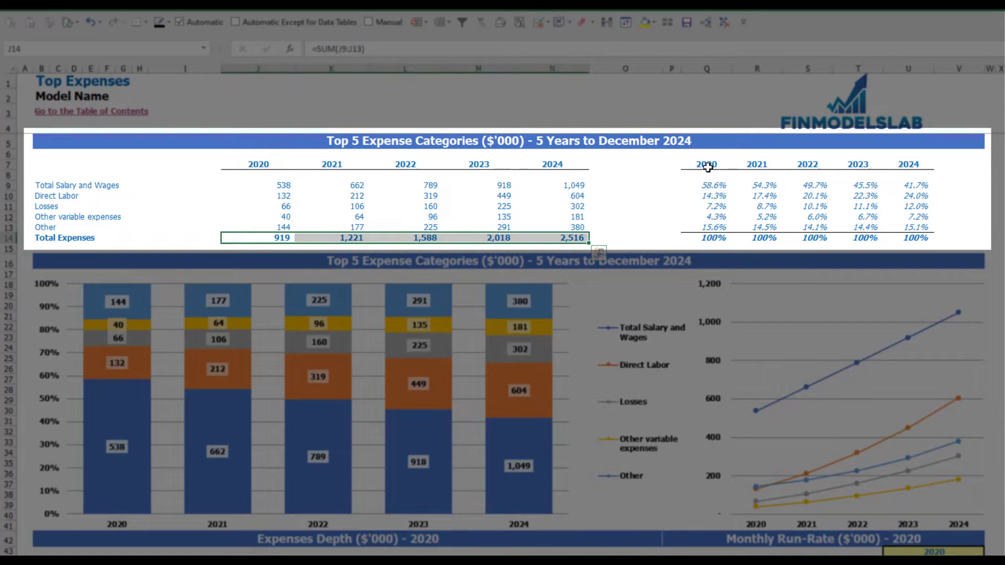
left_click_drag(707, 166, 923, 229)
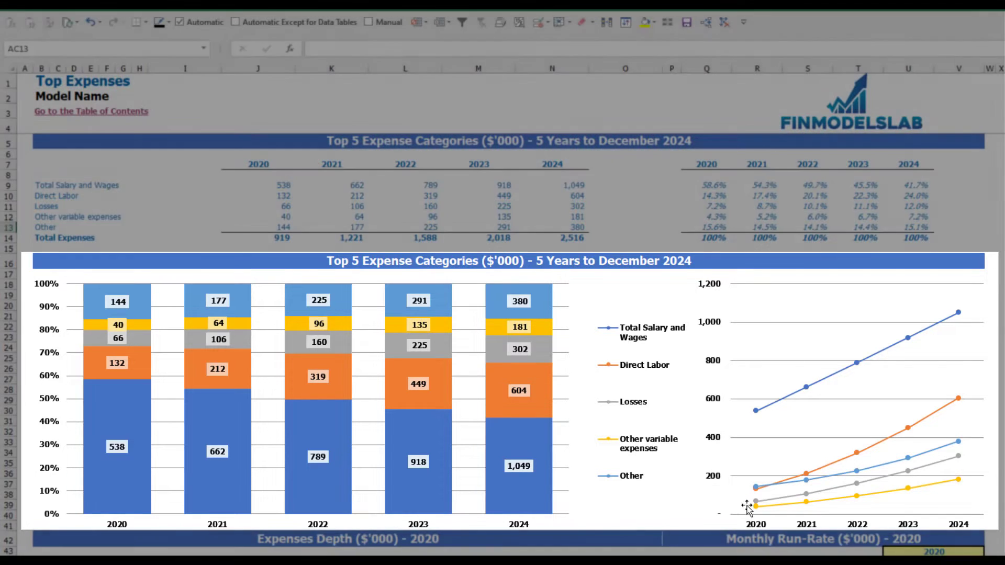
Set the year for the Expenses Depth and Monthly Run-Rate charts to 2021.
scroll(801, 282, "down", 3)
scroll(387, 314, "down", 7)
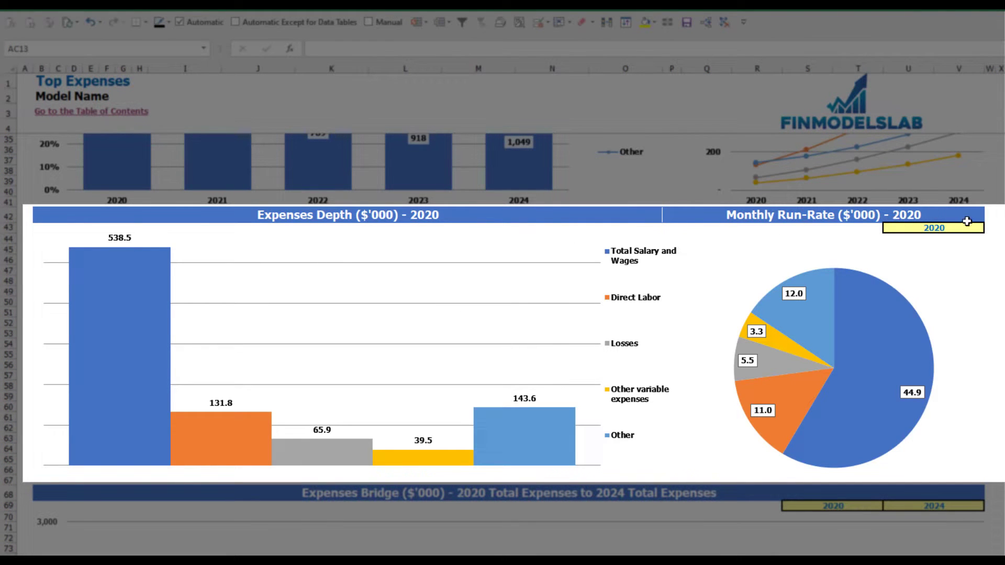
left_click(980, 226)
left_click(989, 229)
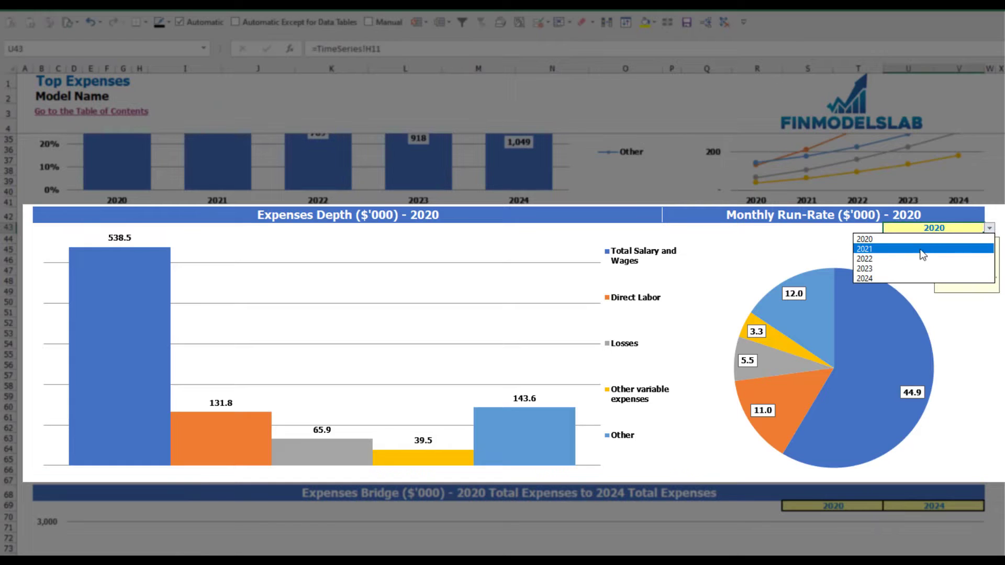
left_click(898, 251)
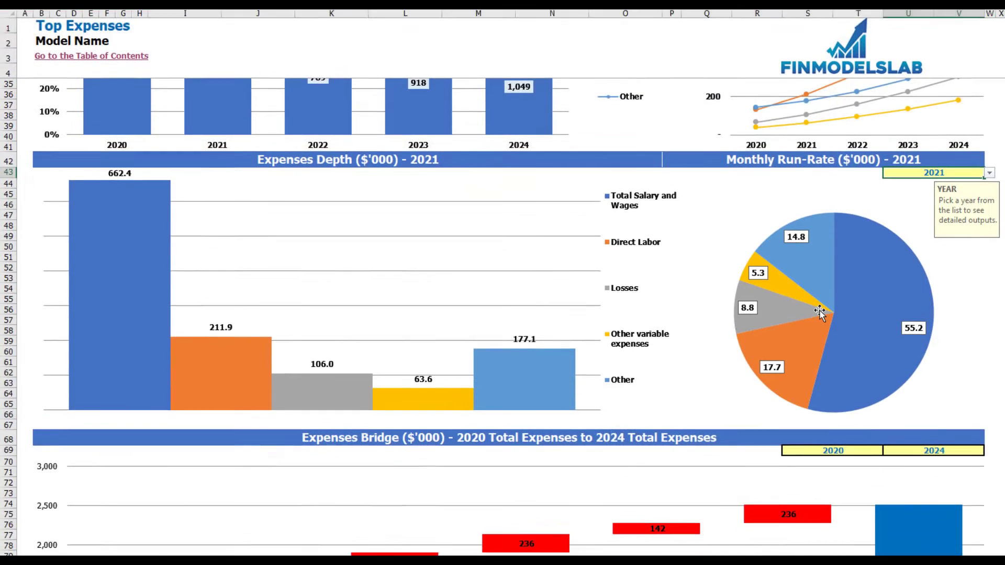
Examine the Expenses Bridge chart and the year options for its first and last year, leaving the lists without choosing.
scroll(819, 312, "down", 7)
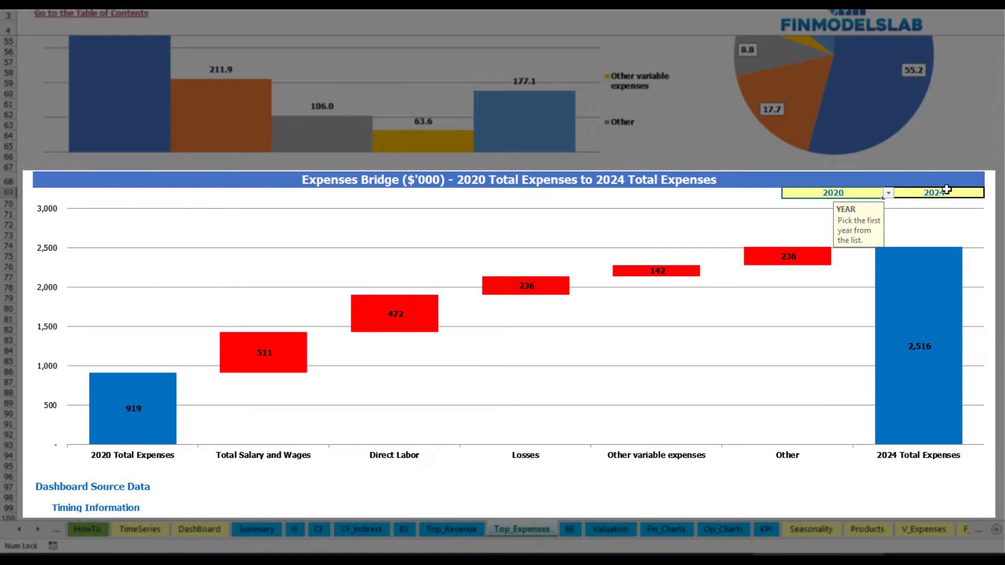
left_click(959, 193)
left_click(870, 191)
left_click(888, 193)
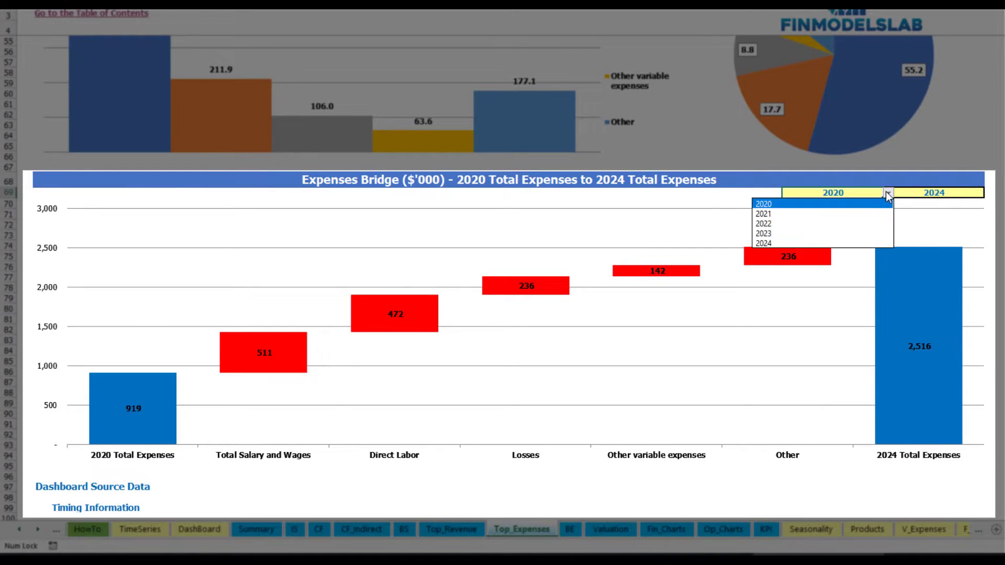
key("Escape")
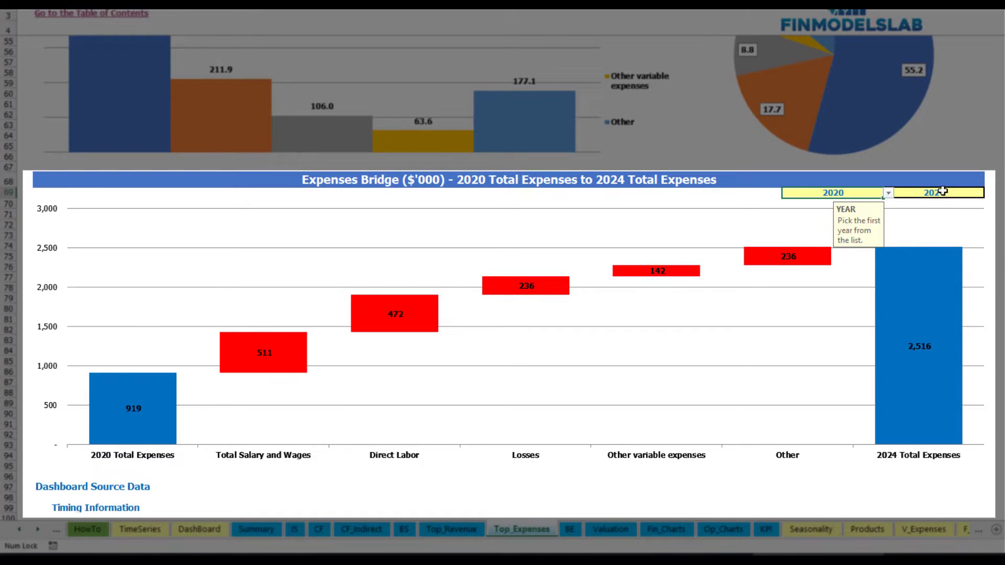
left_click(969, 192)
left_click(990, 195)
key("Escape")
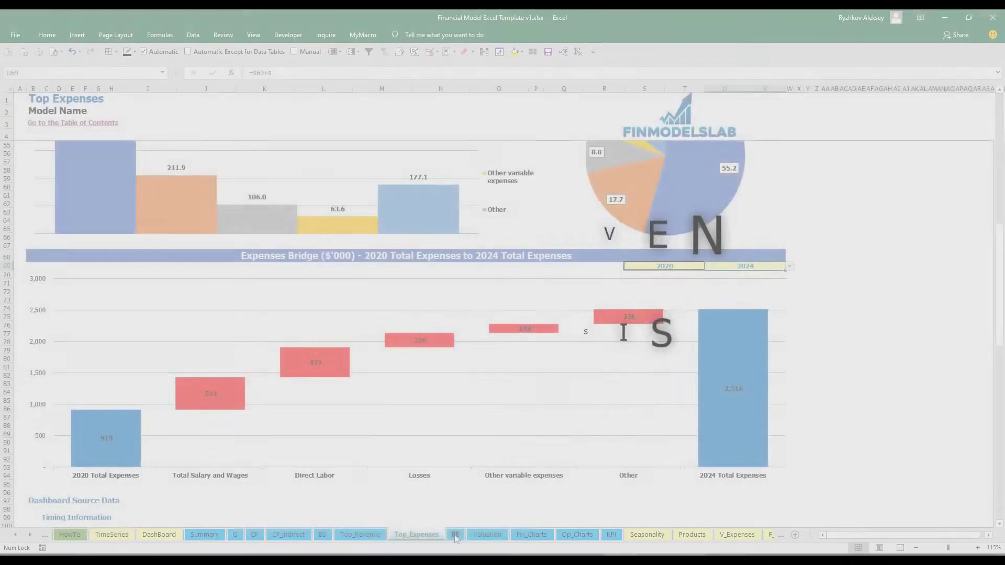
Inspect the WACC calculation on the Valuation sheet: cost of equity and loans, resource shares and the weighted average cost of capital.
key("ctrl+Page_Down")
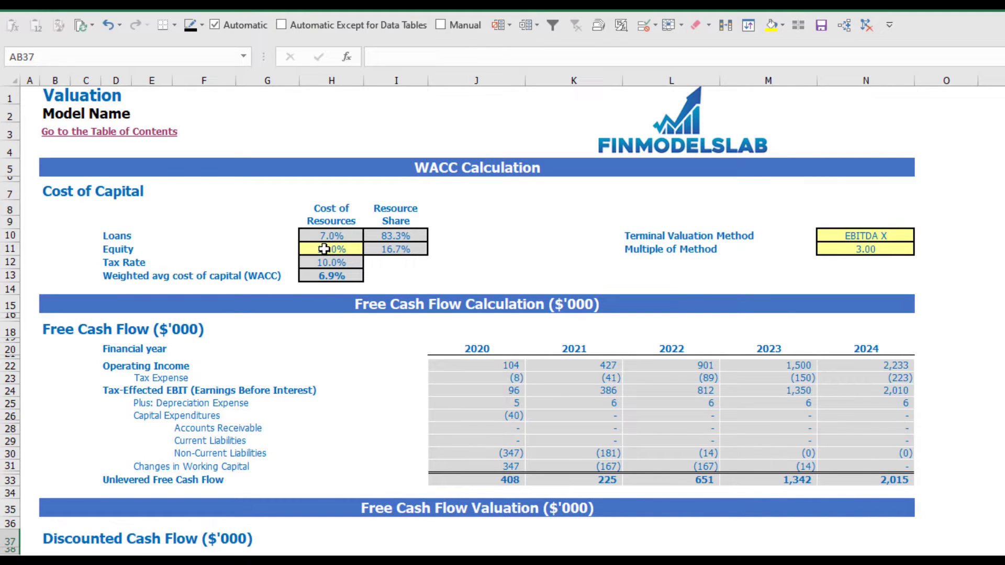
left_click(324, 249)
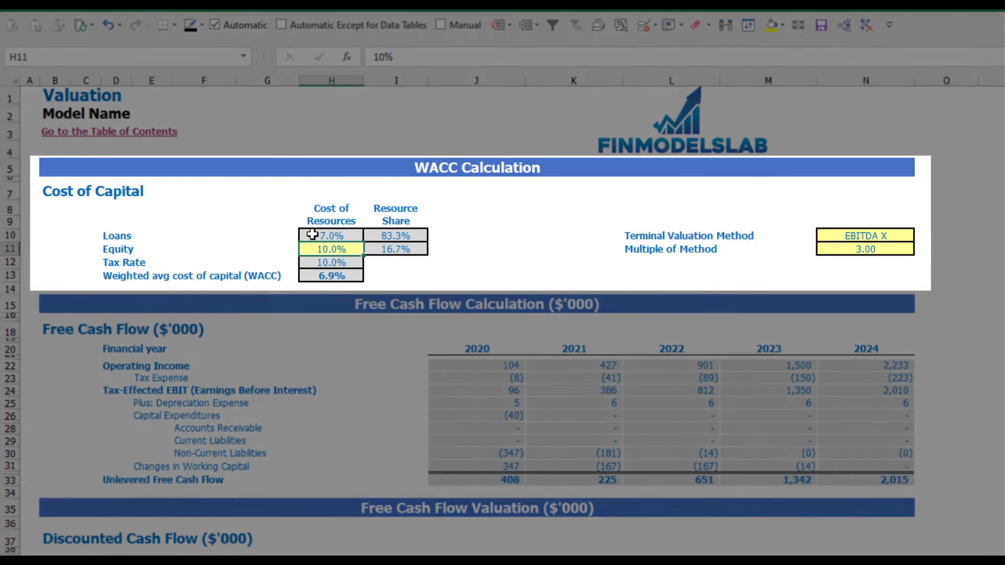
left_click(310, 234)
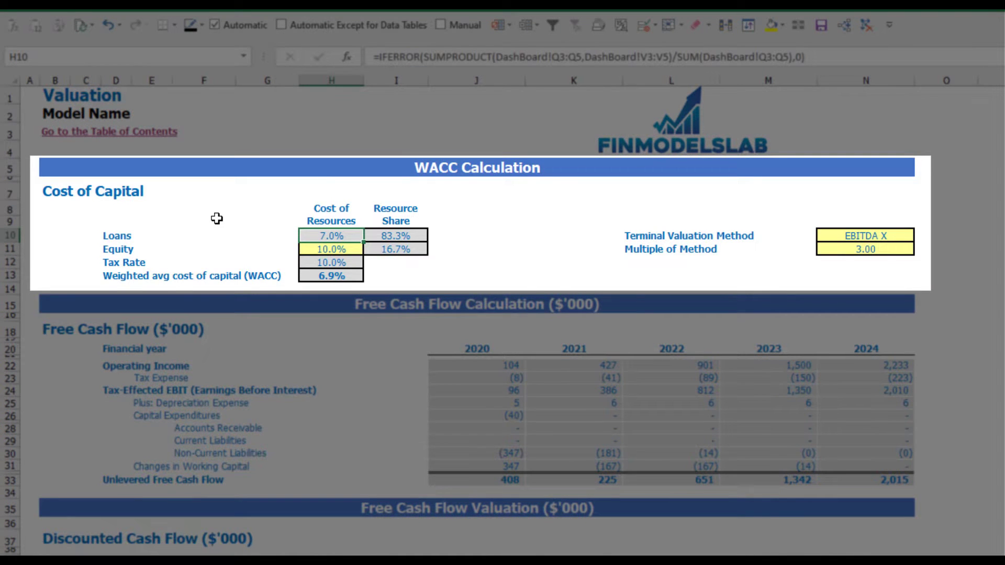
left_click(395, 240)
left_click_drag(394, 240, 395, 251)
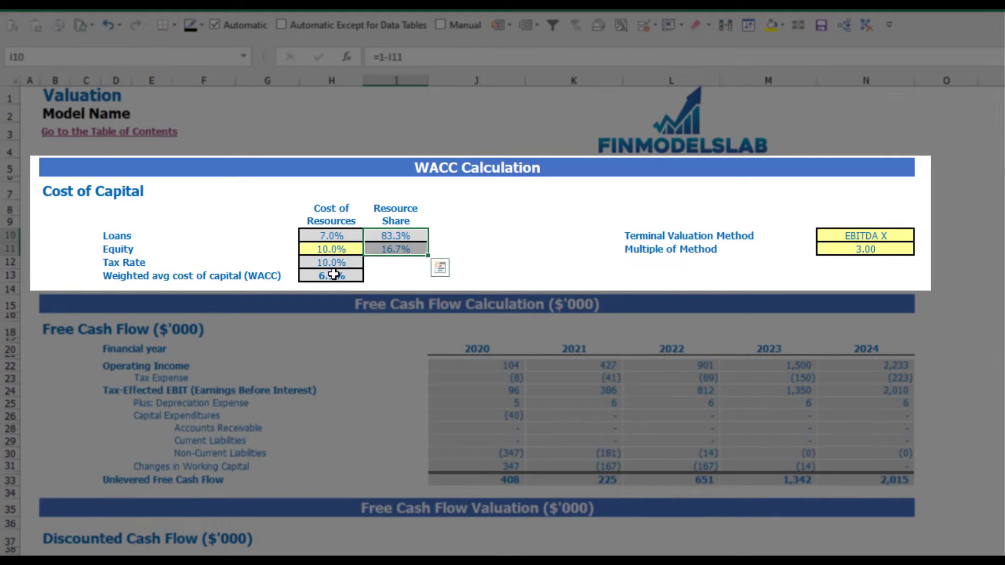
left_click(332, 274)
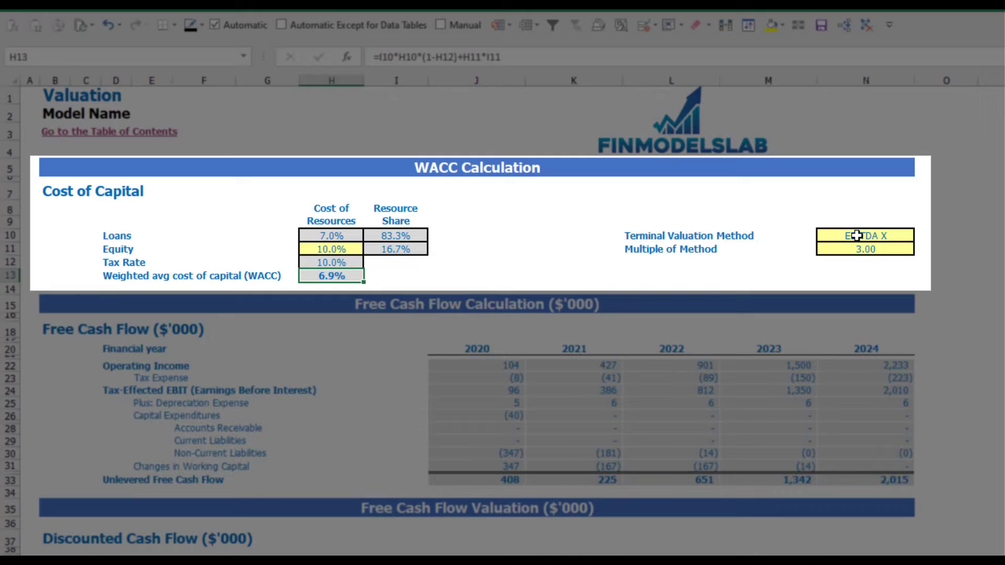
Change the Terminal Valuation Method to Revenue X and select the Multiple of Method value.
left_click(884, 236)
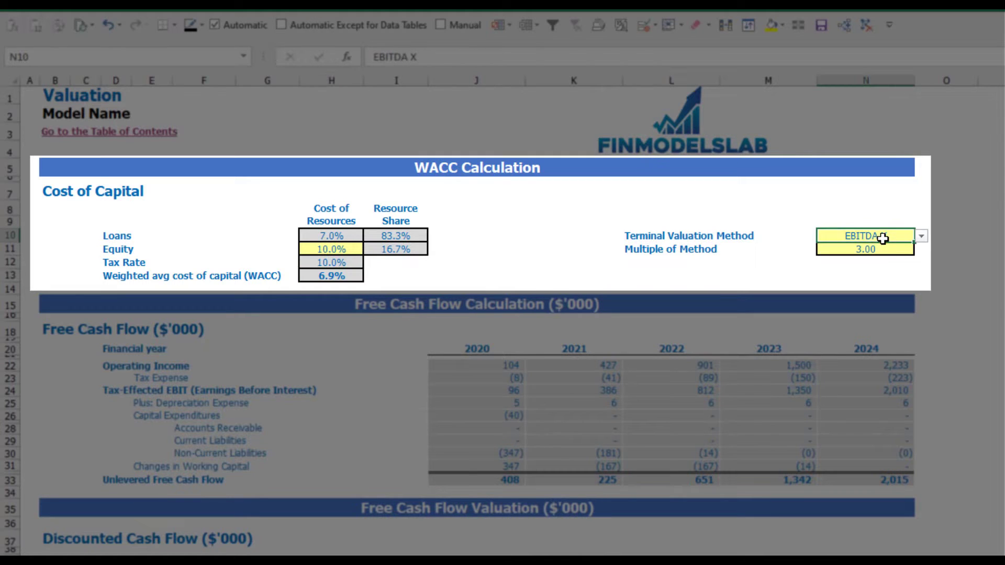
left_click(921, 236)
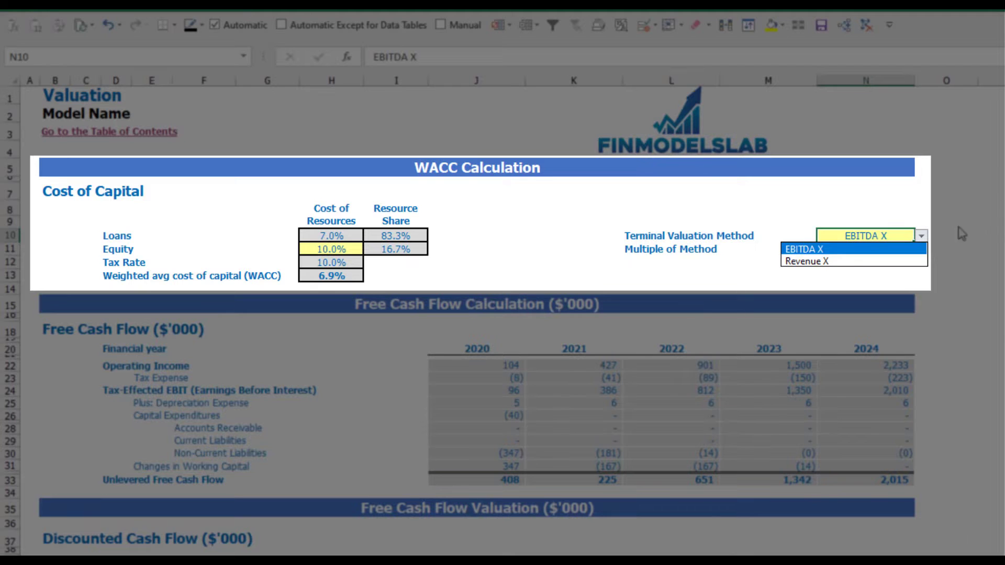
left_click(911, 260)
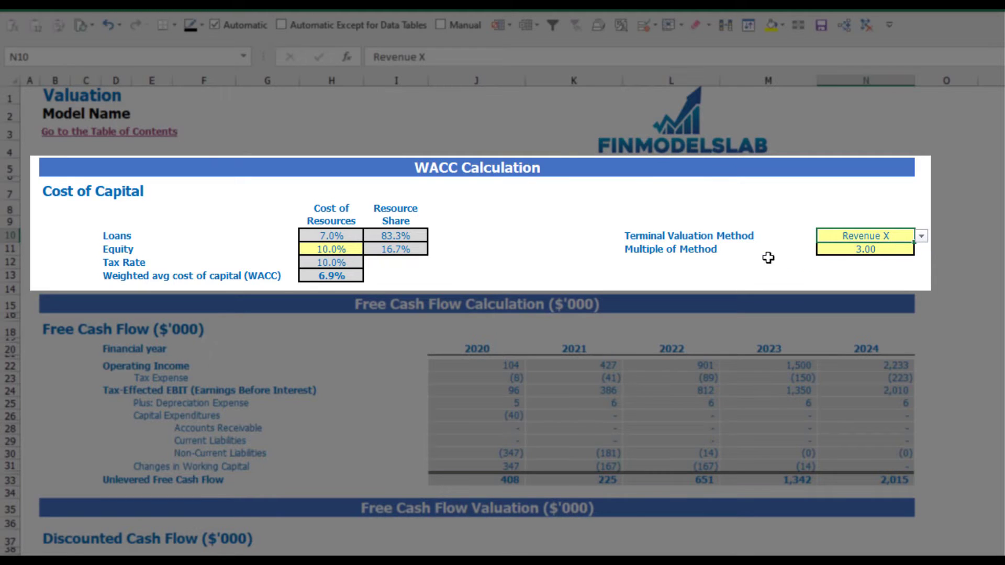
left_click(854, 249)
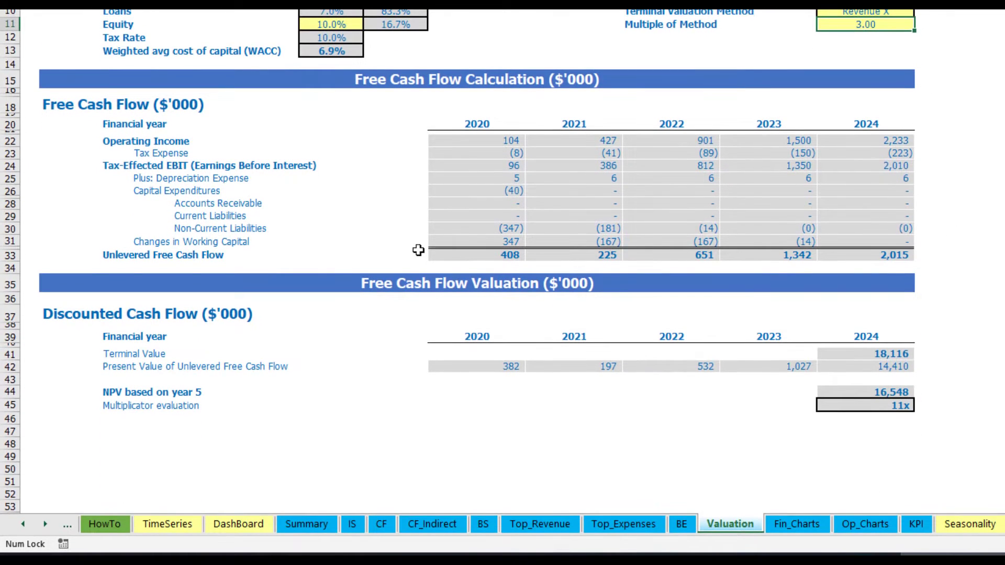
Review the terminal value, the Unlevered Free Cash Flow row for 2020 to 2024 and the multiplicator evaluation.
left_click(853, 355)
left_click_drag(460, 255, 862, 256)
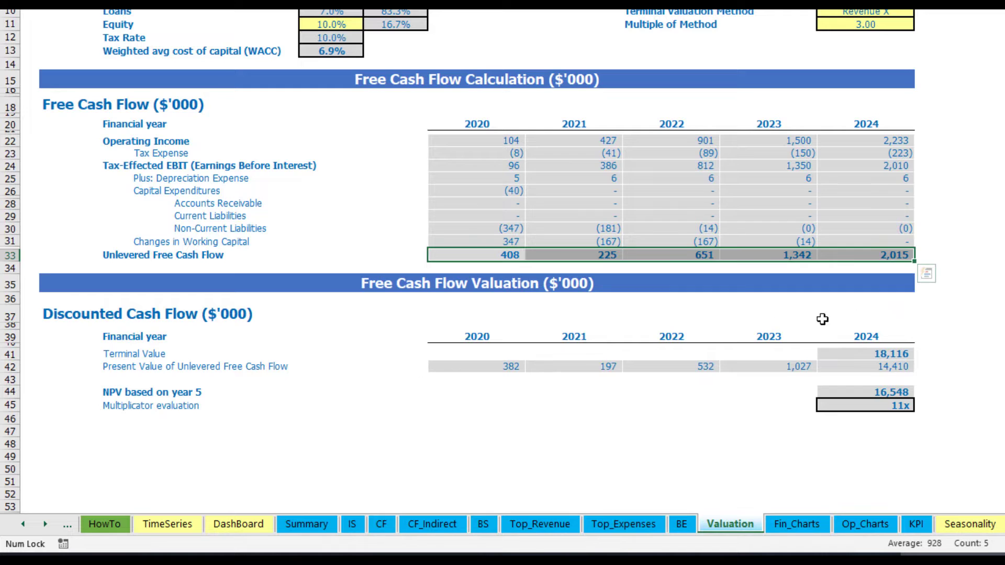
left_click(890, 403)
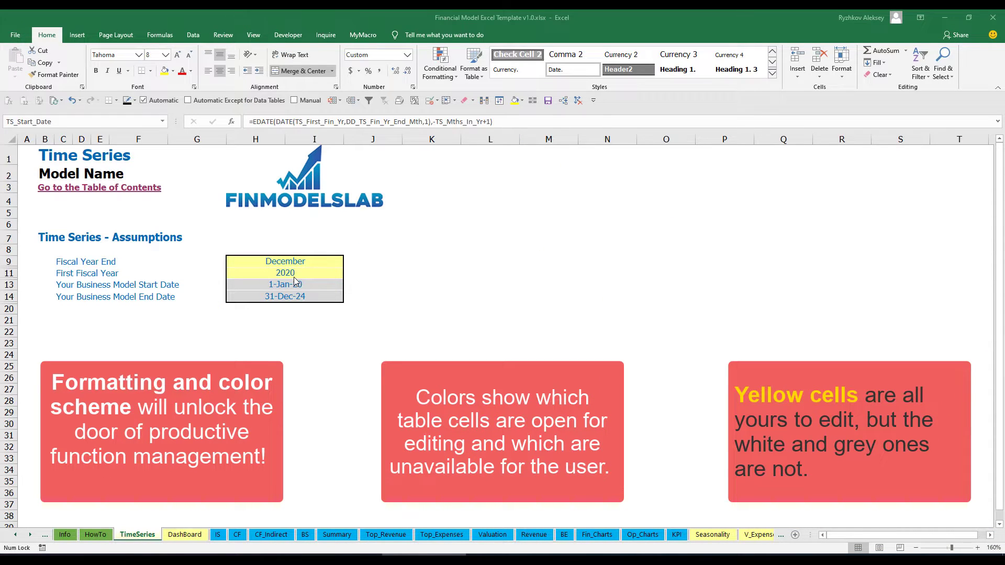
Browse the workbook's sheet tabs back and forth from the TimeSeries sheet to examine their colour coding.
left_click(30, 535)
left_click(30, 534)
left_click(30, 535)
left_click(29, 535)
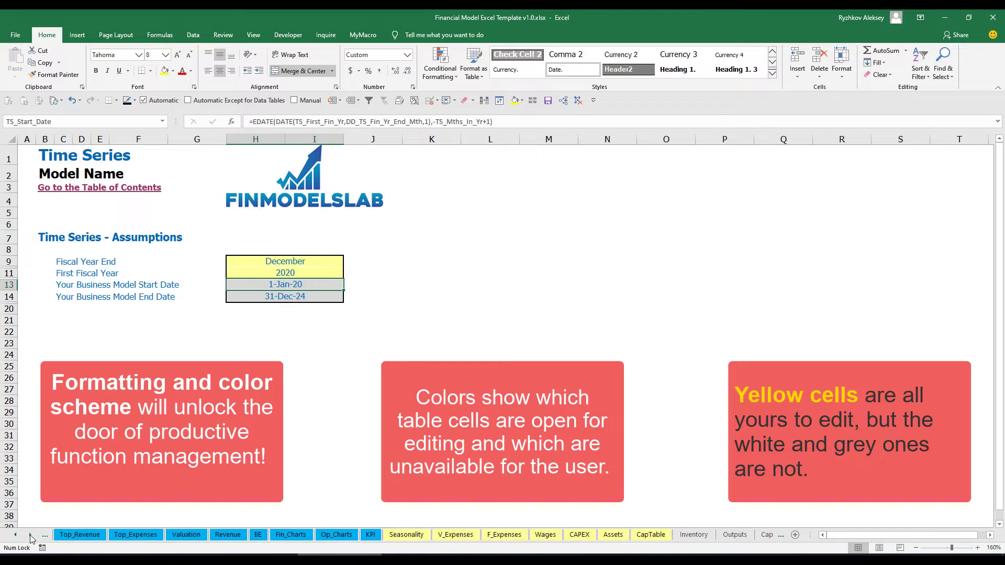
left_click(17, 540)
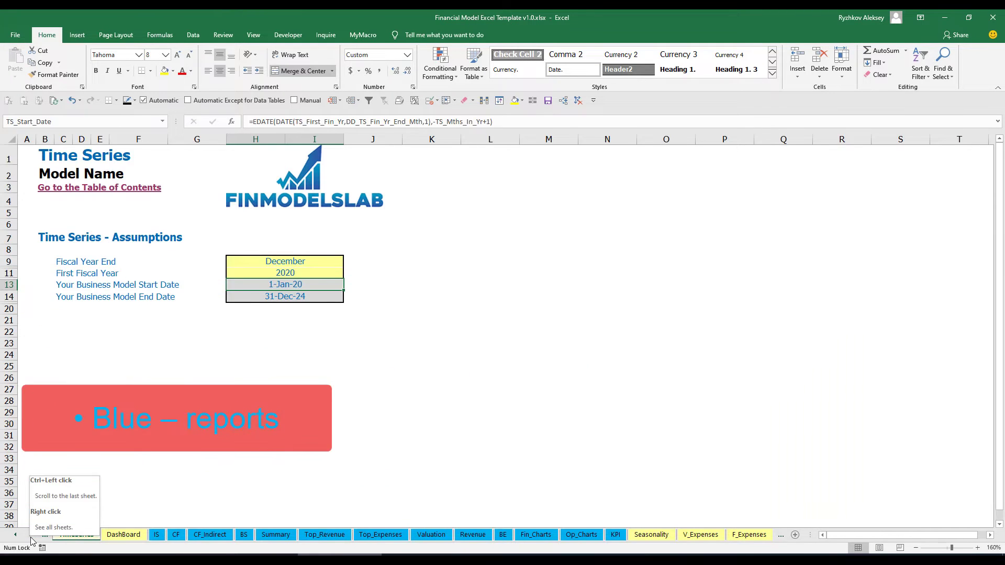
left_click(30, 535)
left_click(30, 536)
left_click(31, 536)
left_click(31, 536)
left_click(31, 536)
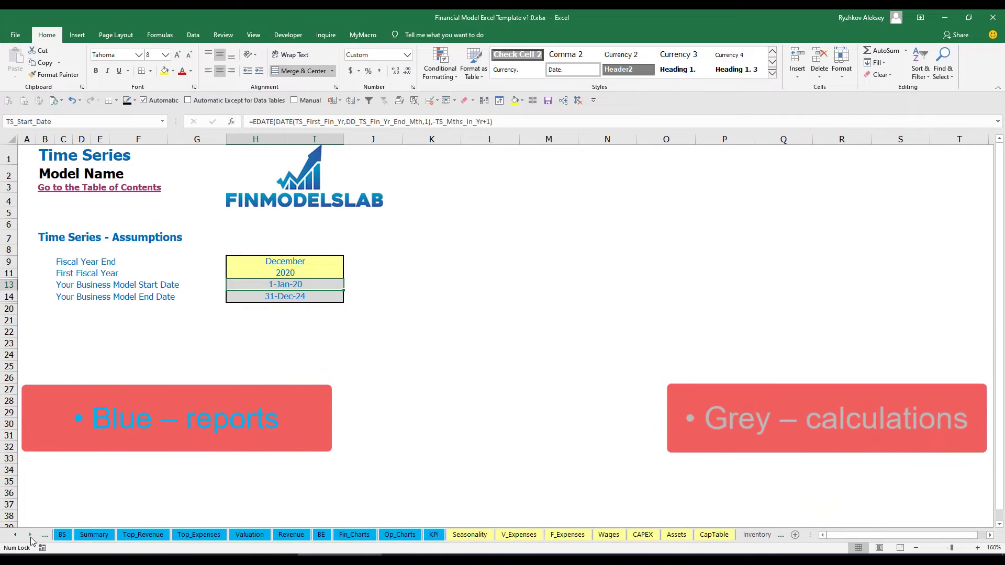
left_click(31, 536)
left_click(31, 536)
left_click(31, 536)
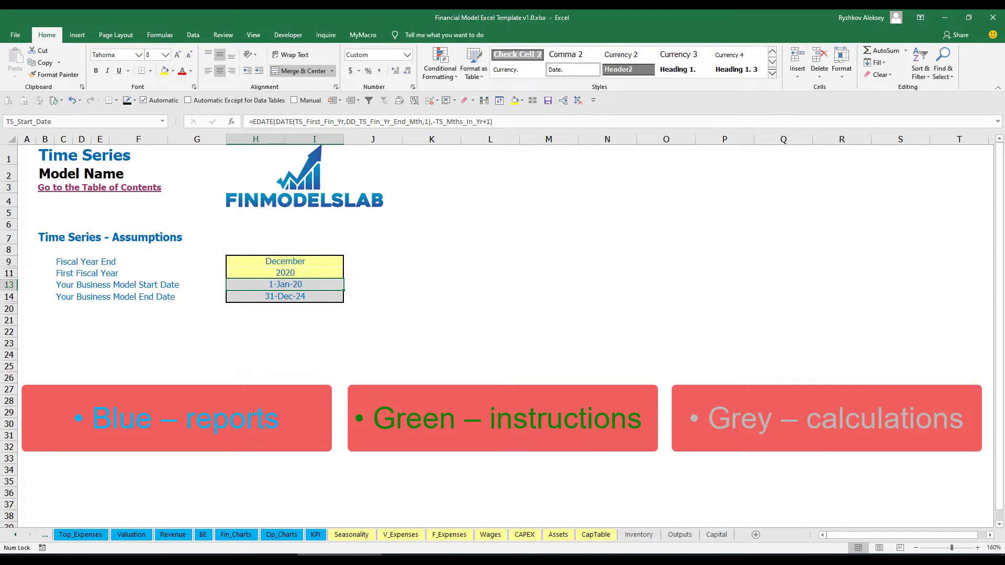
left_click(15, 538)
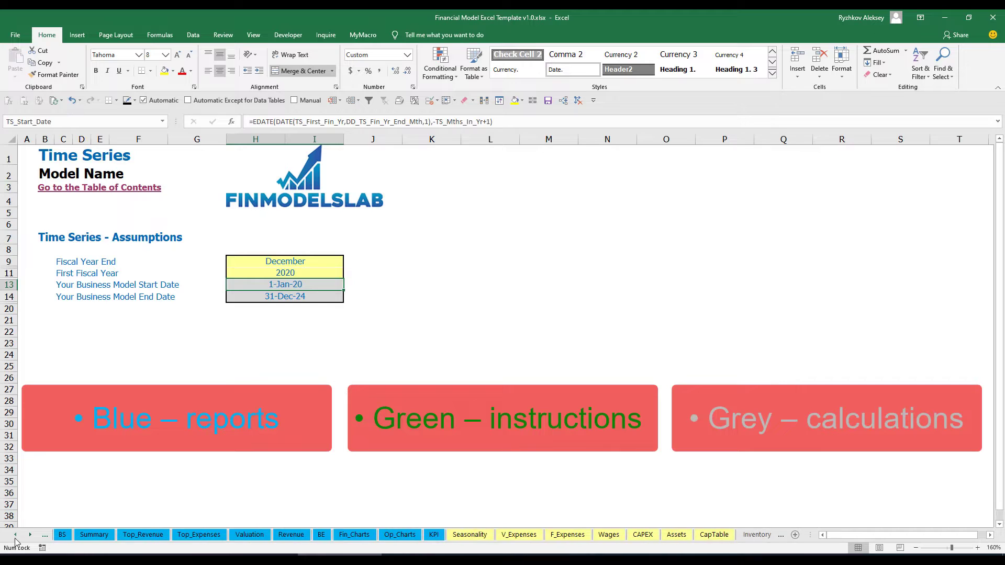
Open the Contents sheet and review its list of reports, assumptions, statements and setup sheets with their descriptions.
left_click(16, 542)
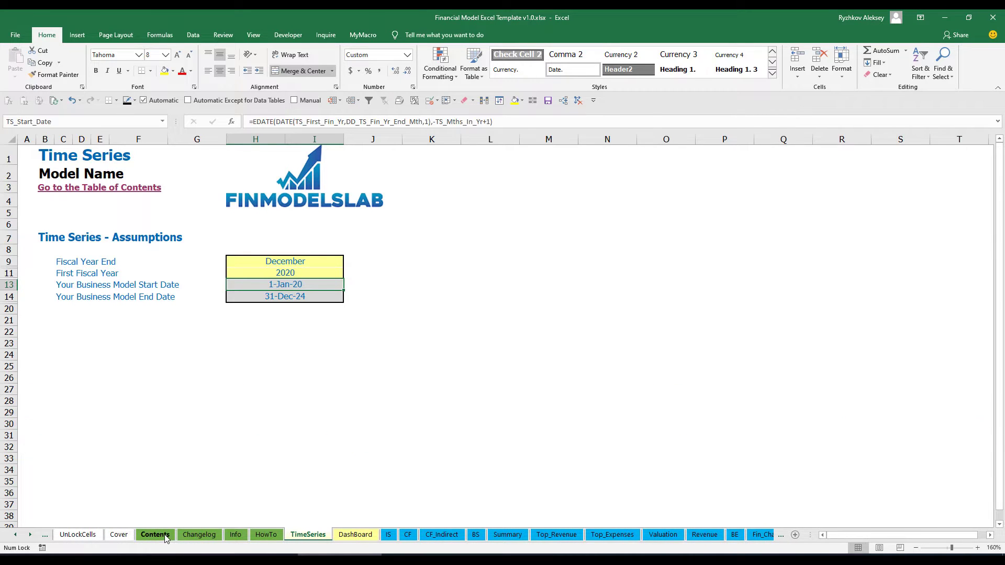
left_click(155, 534)
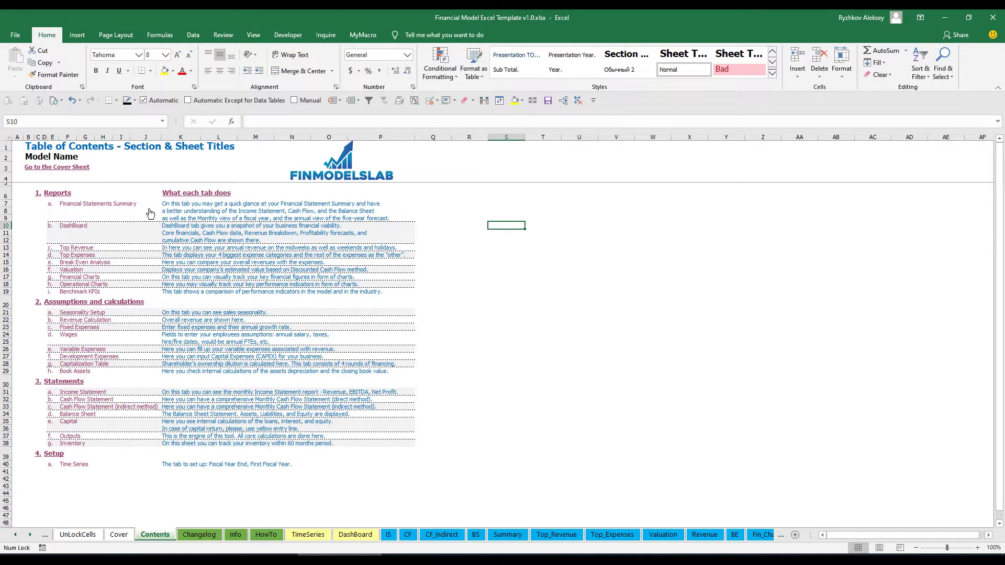
left_click(93, 208)
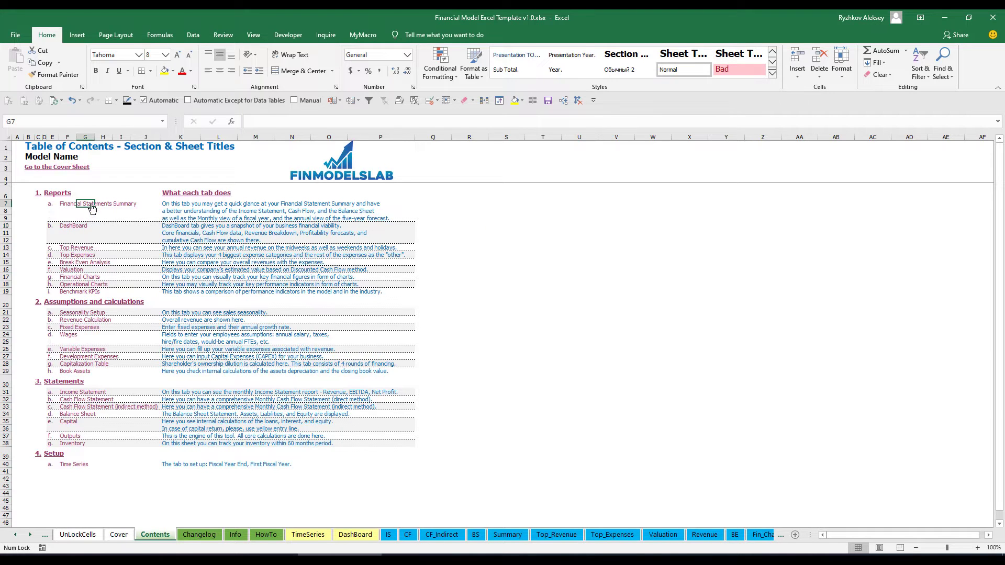
left_click(32, 169)
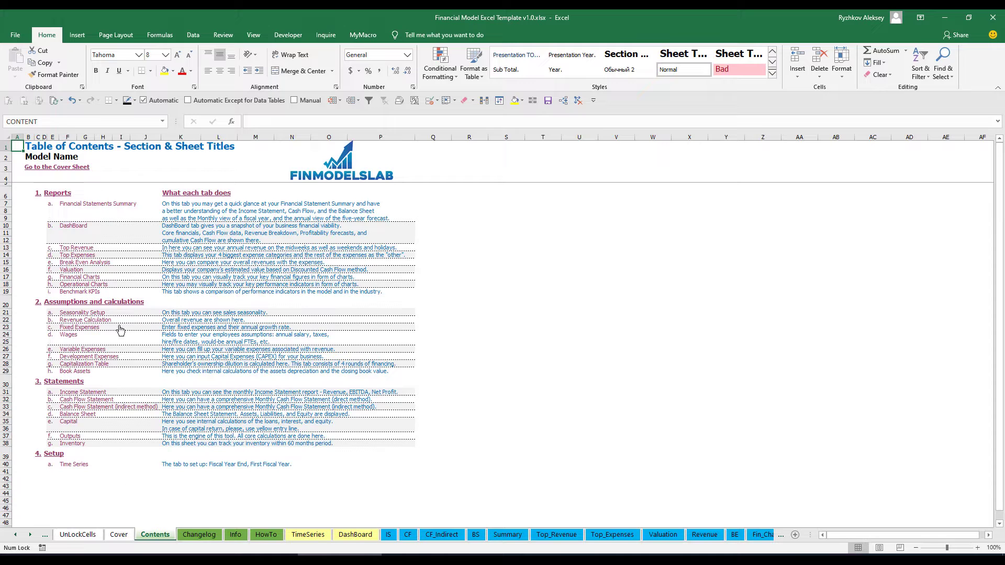
Read the HowTo sheet's guide from the overall business model principles through the individual sheet sections, and go on to the Wages sheet.
left_click(267, 535)
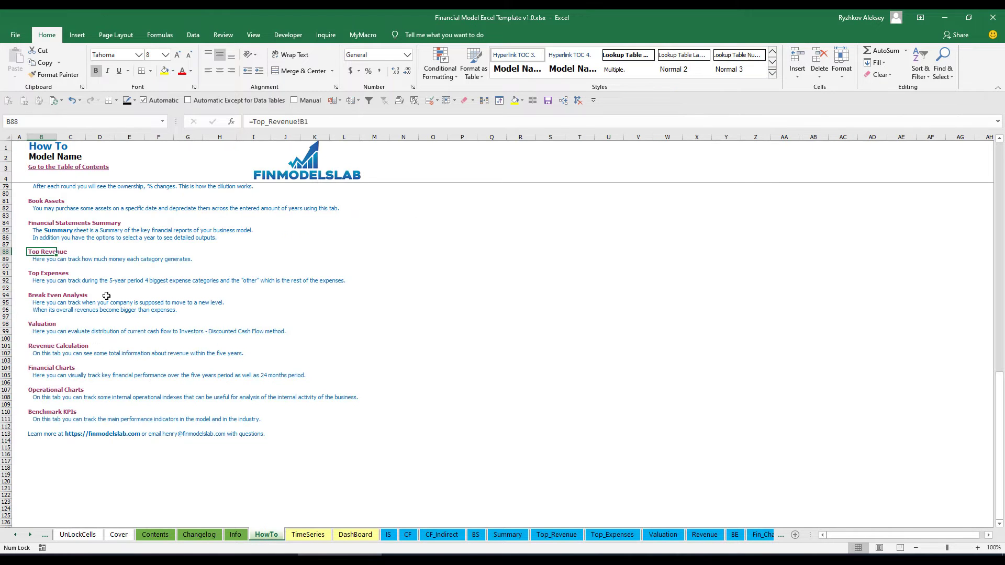
scroll(102, 298, "up", 20)
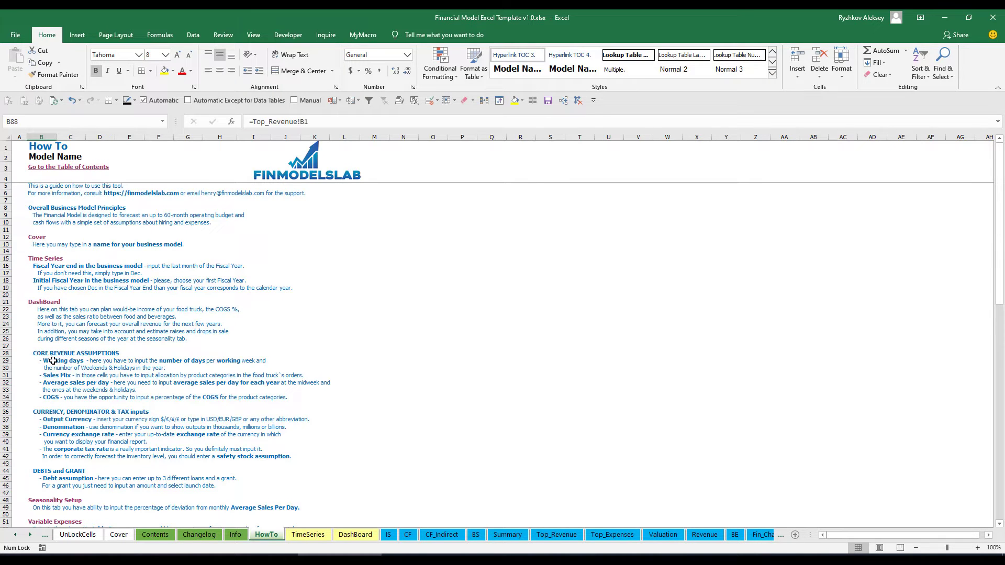
scroll(53, 360, "down", 3)
scroll(59, 395, "down", 3)
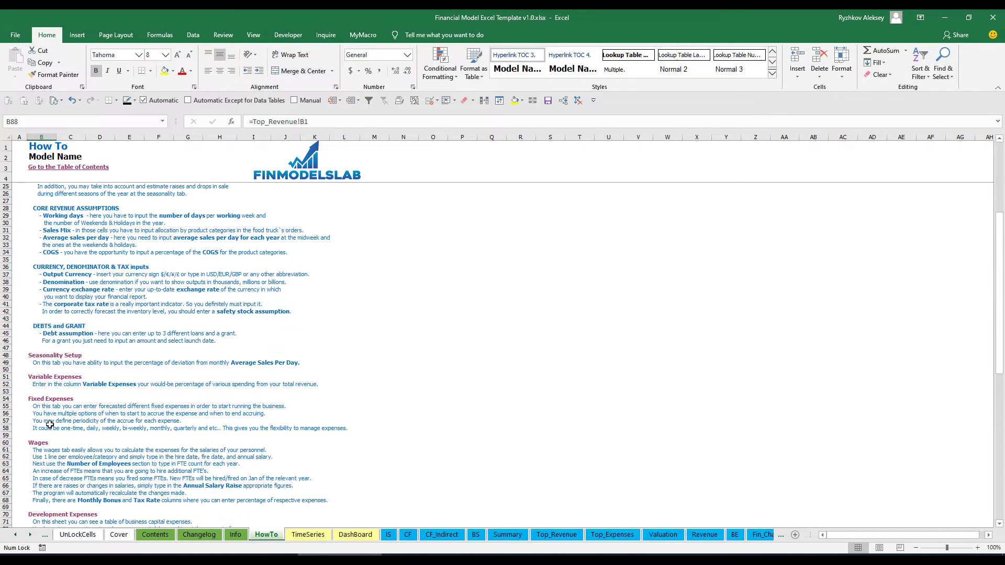
scroll(49, 424, "down", 3)
scroll(48, 424, "down", 3)
scroll(60, 412, "up", 12)
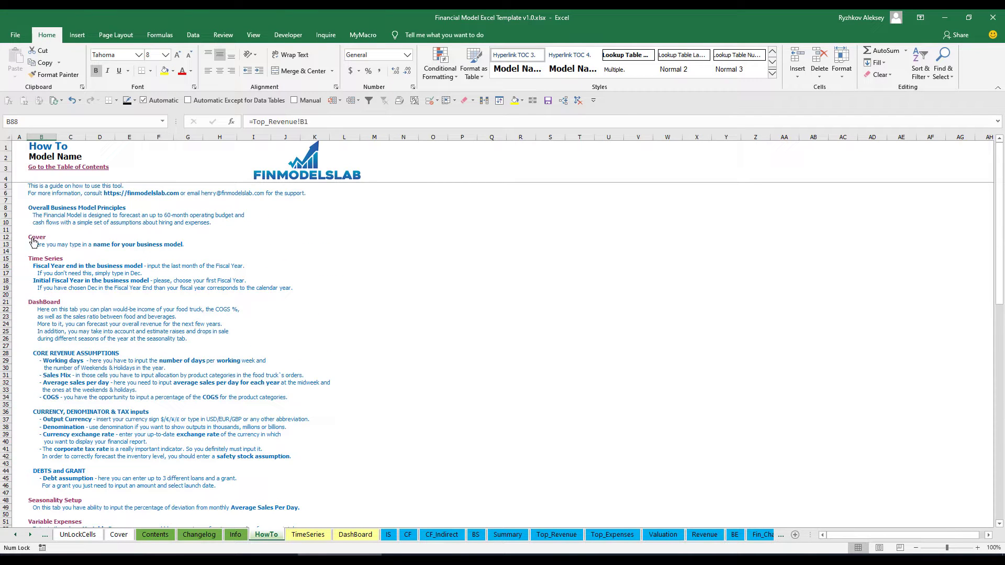
scroll(49, 309, "down", 10)
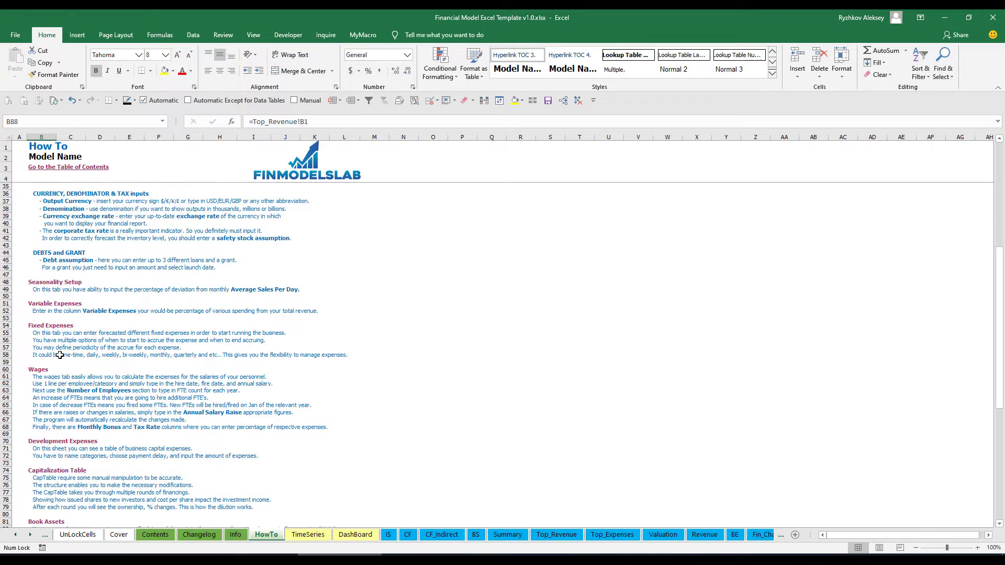
scroll(39, 319, "down", 3)
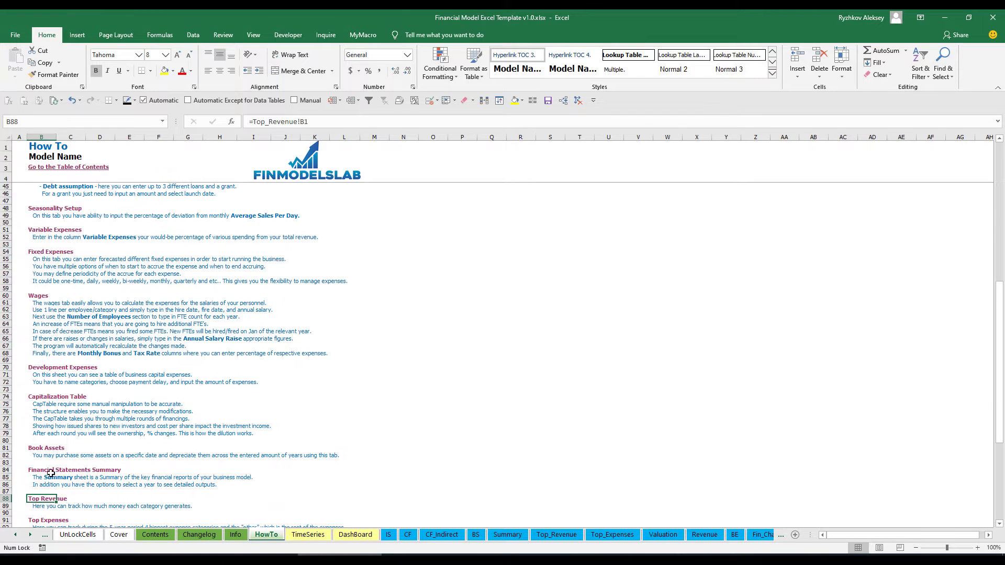
left_click(36, 449)
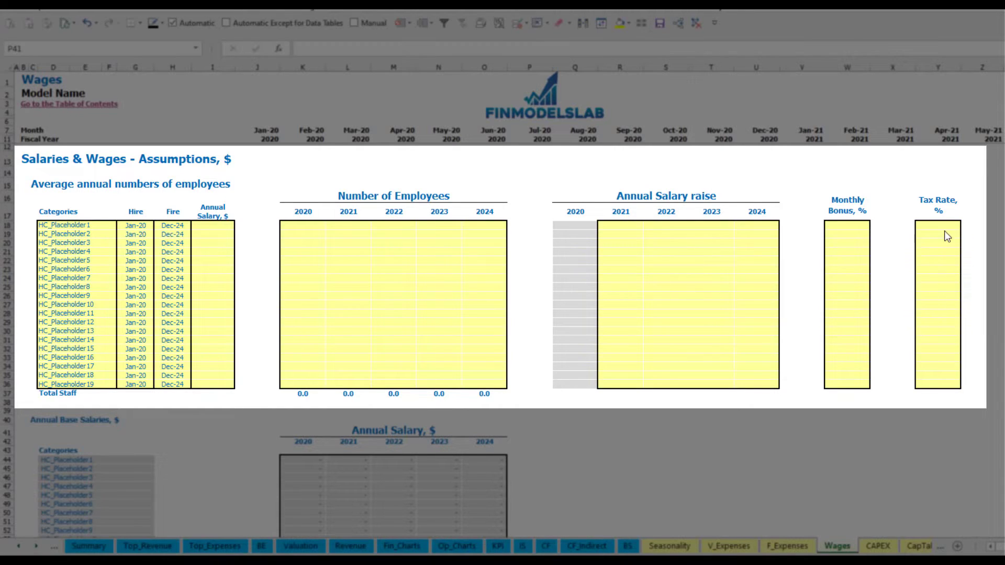
Name the first staff category CFO on the Wages sheet and set its hire date to Mar-20.
left_click(102, 225)
type("CFO")
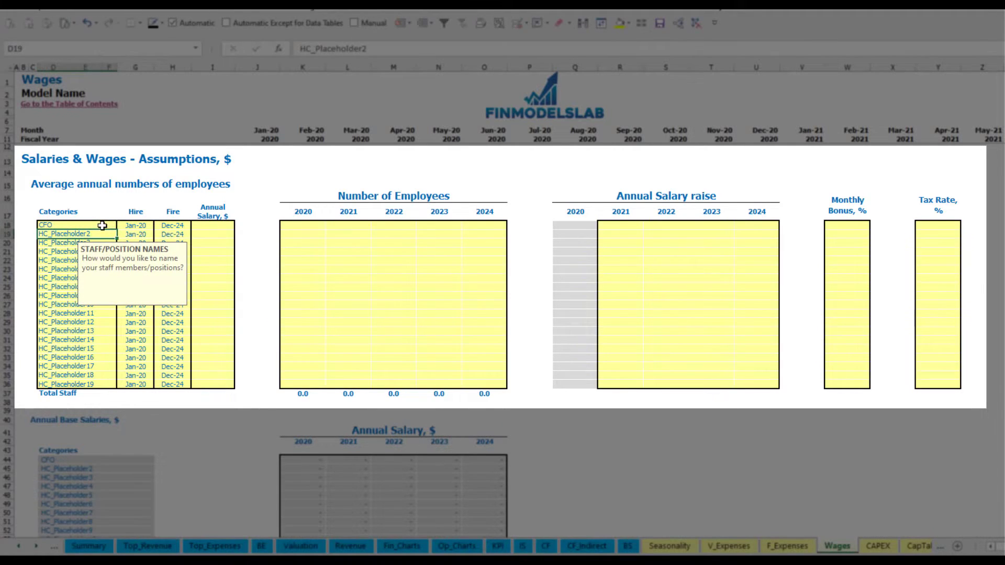
left_click(136, 225)
left_click(158, 225)
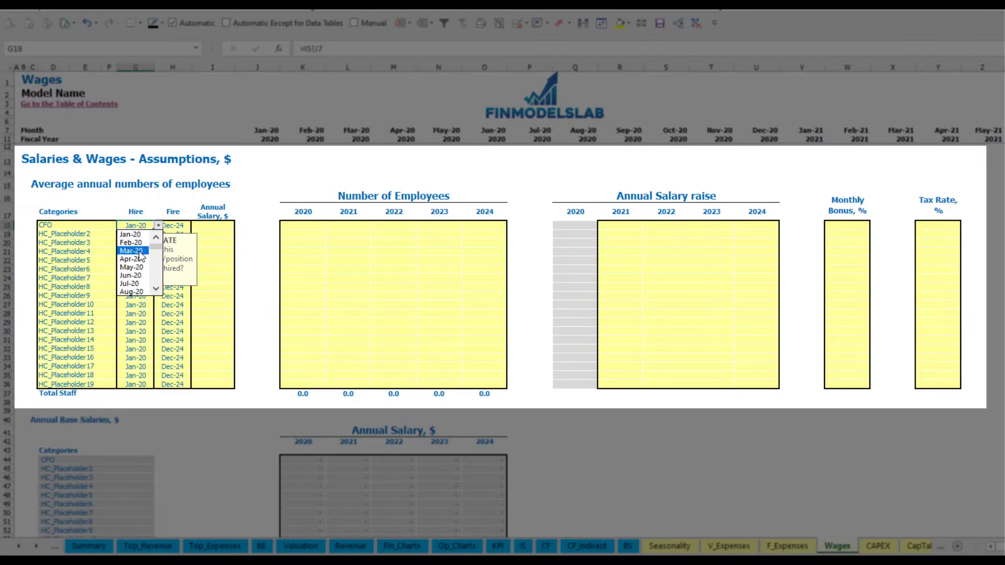
left_click(148, 251)
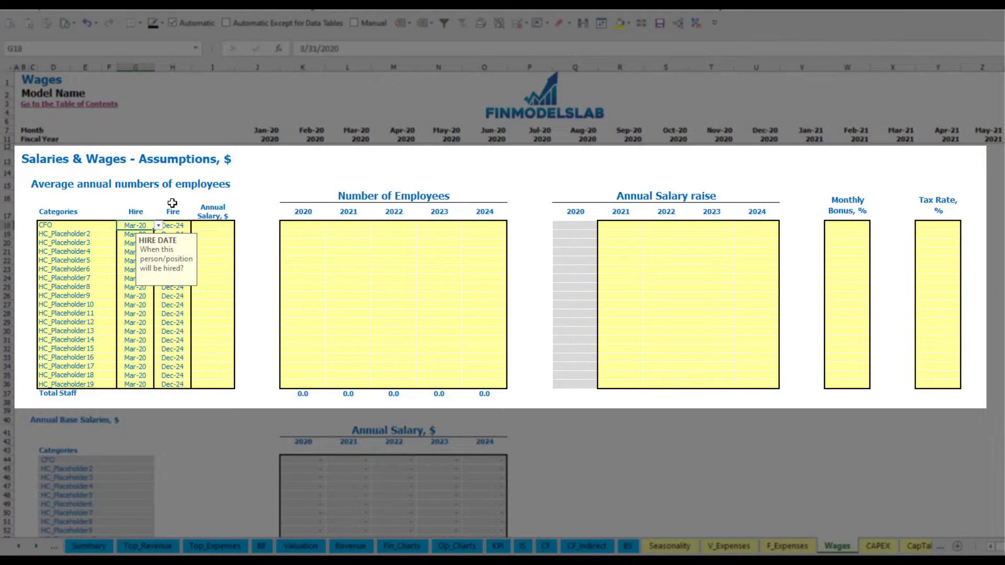
Check the CFO's fire date and enter an annual salary of 50,000.
left_click(187, 226)
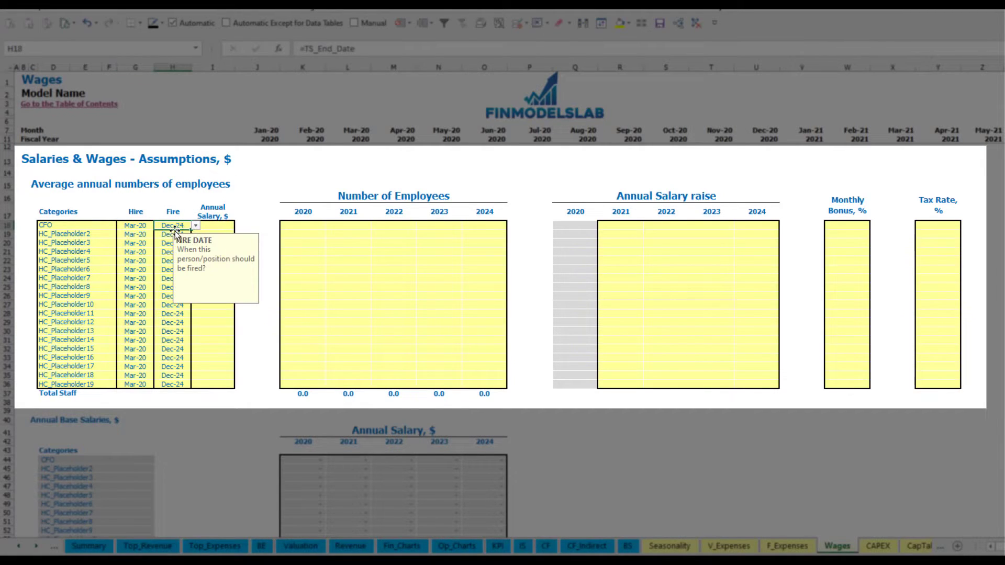
left_click(216, 227)
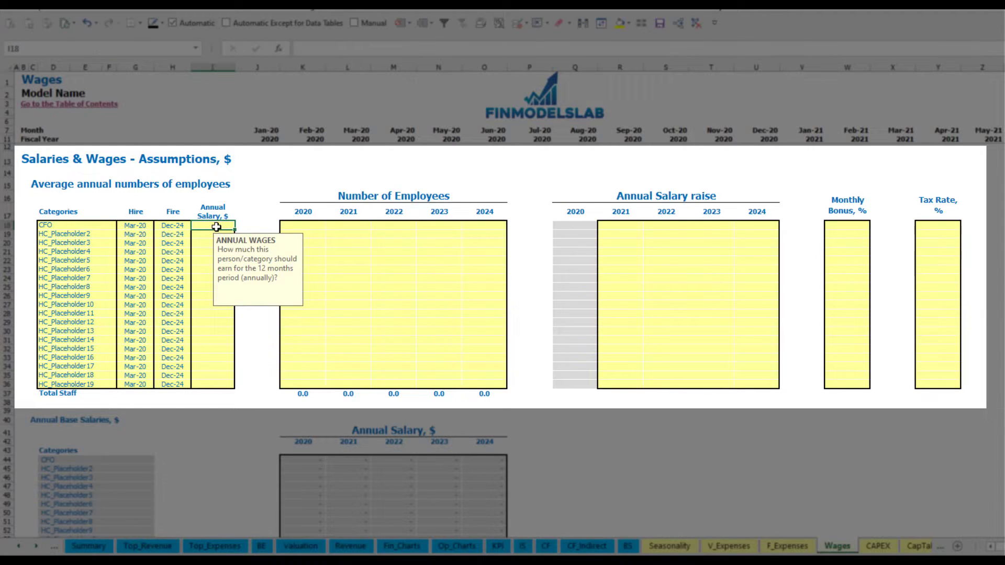
type("500")
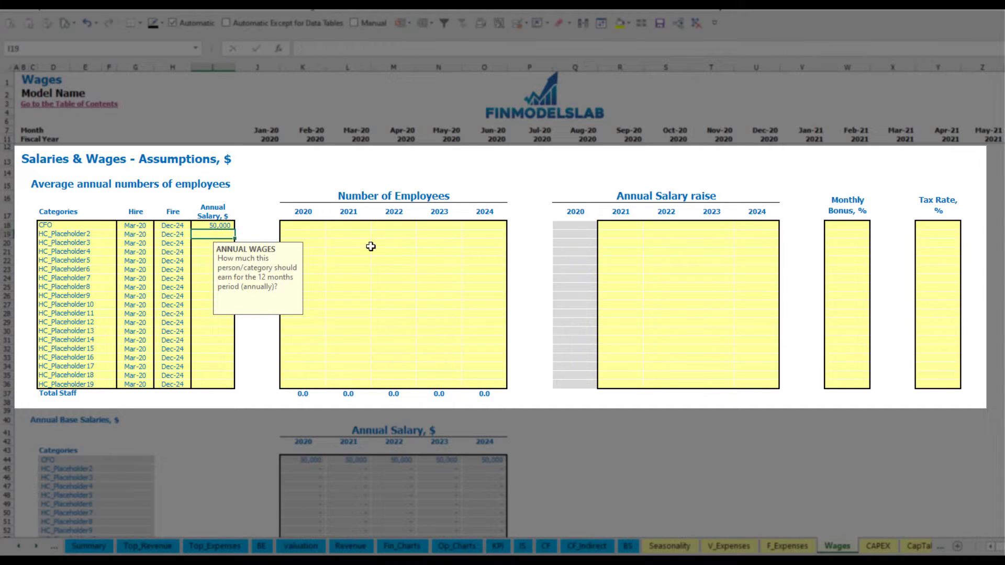
Enter 1 as the CFO's number of employees for each year from 2020 to 2024.
left_click(315, 228)
type("1")
key("Tab")
type("1")
key("Tab")
type("1")
key("Tab")
type("1\t1")
key("Tab")
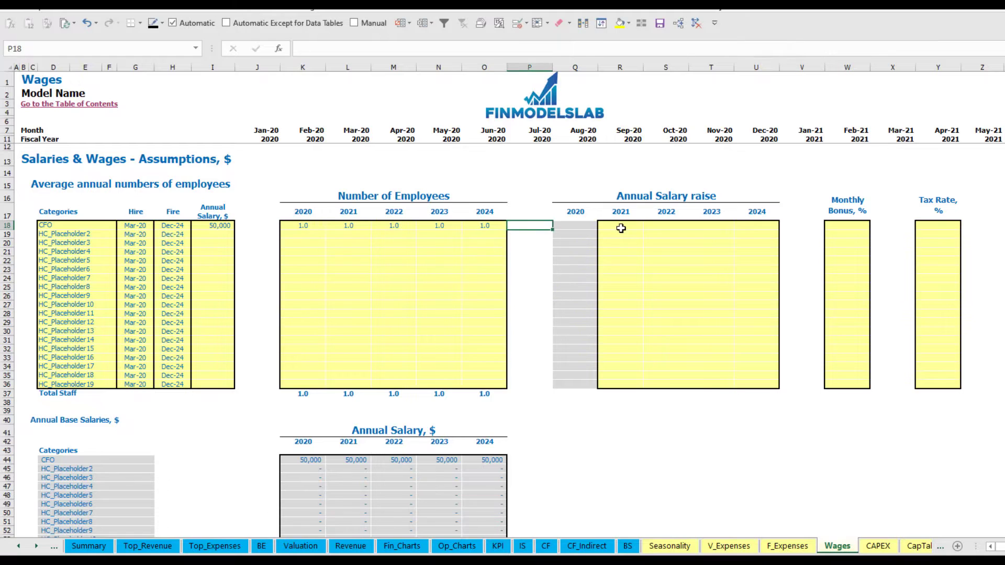
Examine the CFO row of the Total Staff Numbers table from Mar-20 through to the last month.
scroll(528, 314, "down", 3)
scroll(528, 315, "up", 3)
scroll(413, 372, "down", 13)
left_click(363, 289)
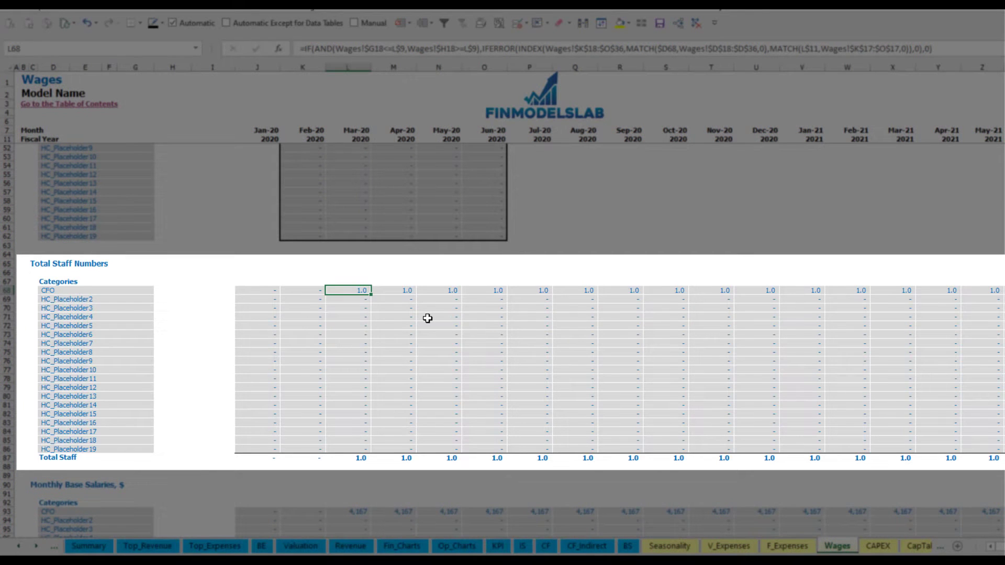
key("ctrl+Right")
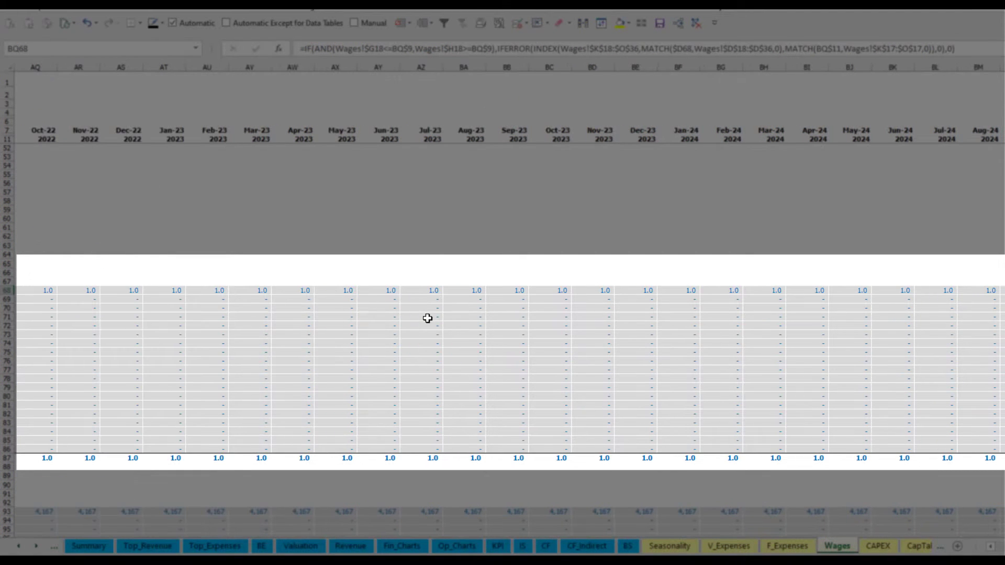
key("ctrl+Left")
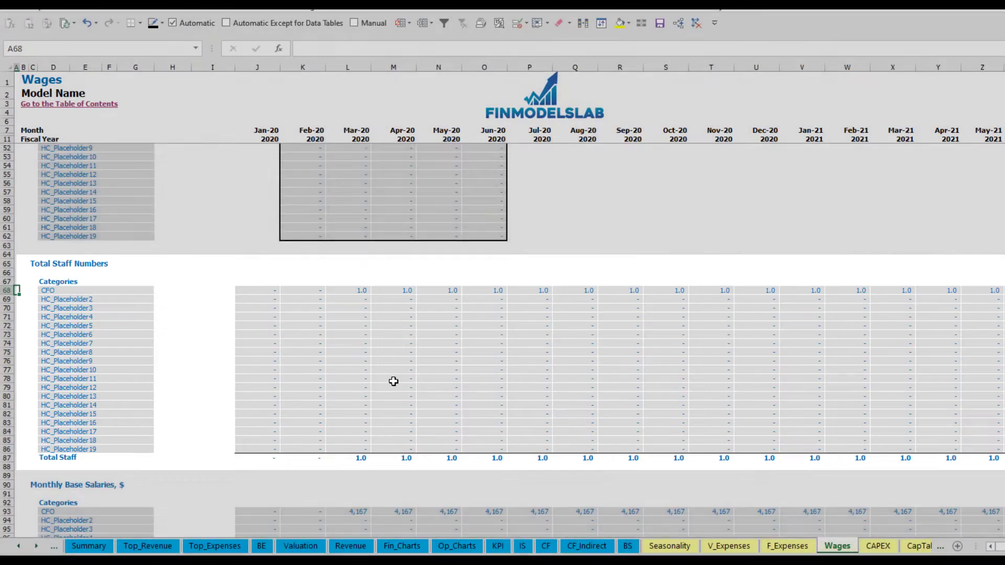
Set the CFO's annual salary raise to 5% for 2021 and copy it to 2022, 2023 and 2024.
scroll(438, 292, "up", 13)
left_click(625, 227)
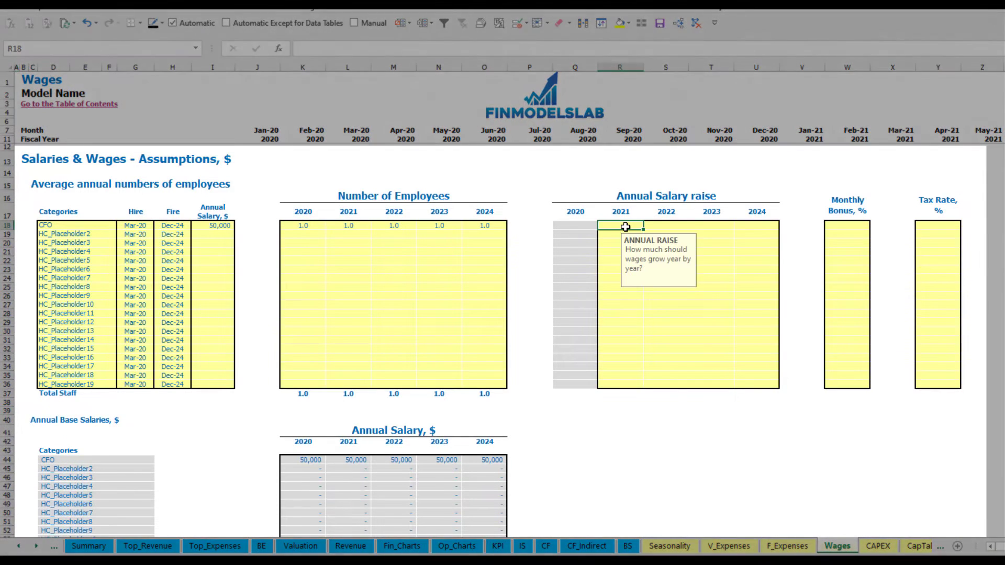
type("5")
key("Return")
key("Up")
key("ctrl+c")
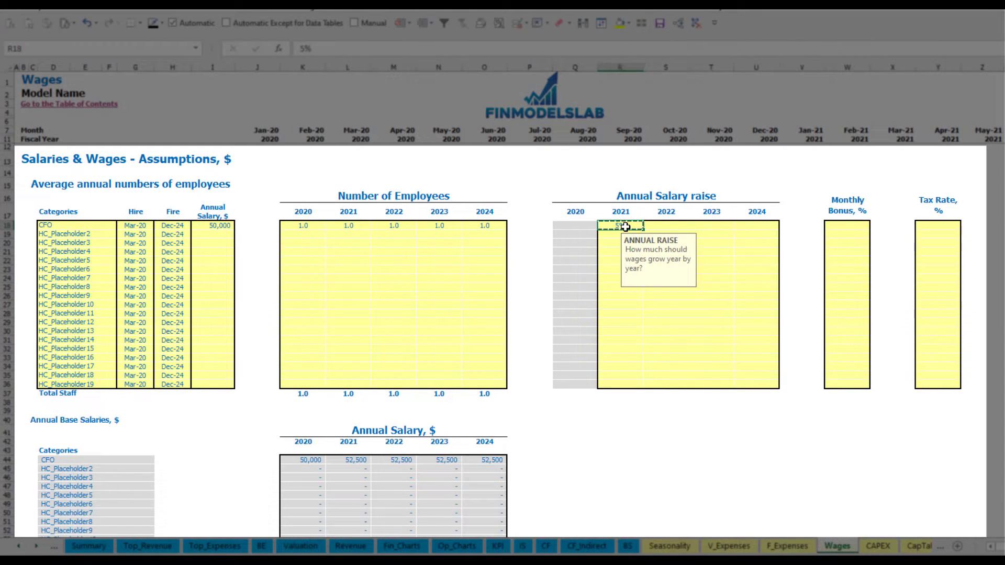
key("Right")
key("shift+Right")
key("shift+Right")
key("ctrl+v")
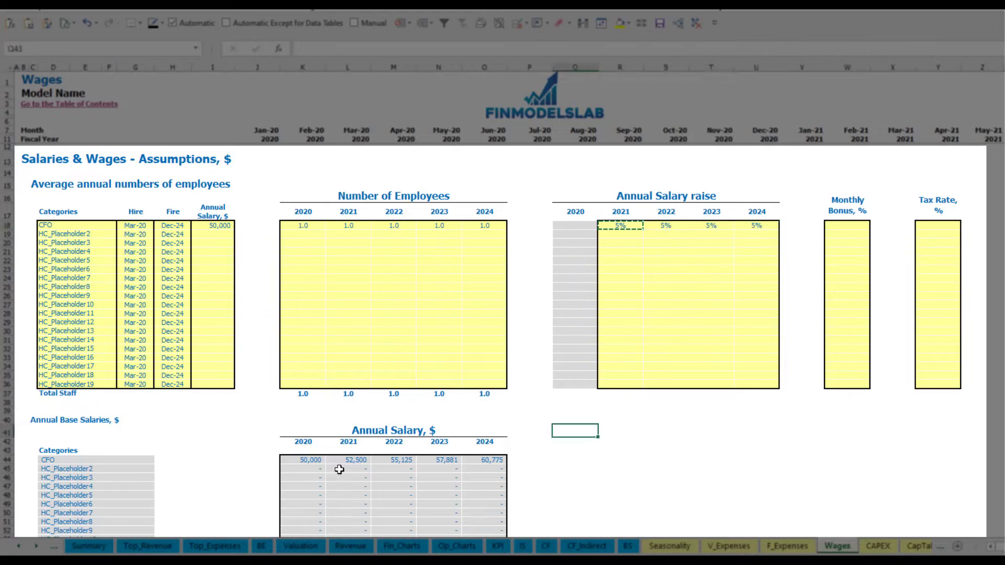
Compare the CFO's calculated annual salaries for 2020 to 2024 with the entered base salary and yearly raises.
left_click_drag(314, 460, 480, 458)
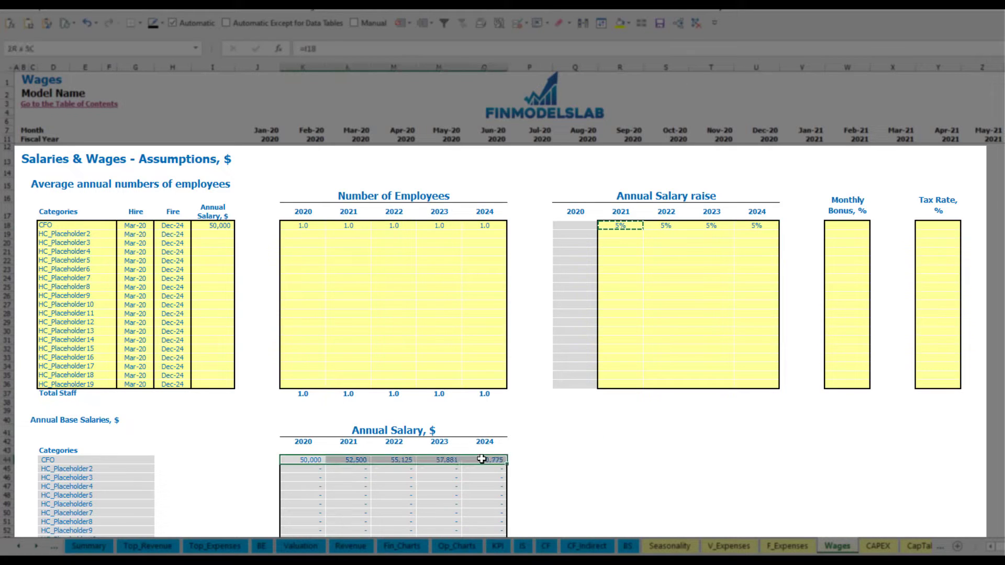
left_click(354, 469)
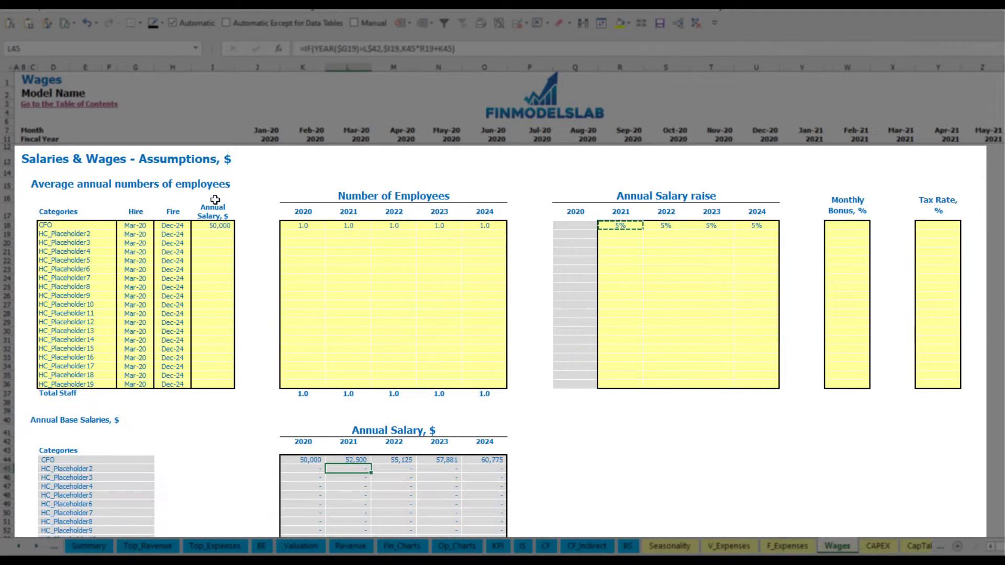
left_click(220, 226)
left_click_drag(635, 225, 754, 226)
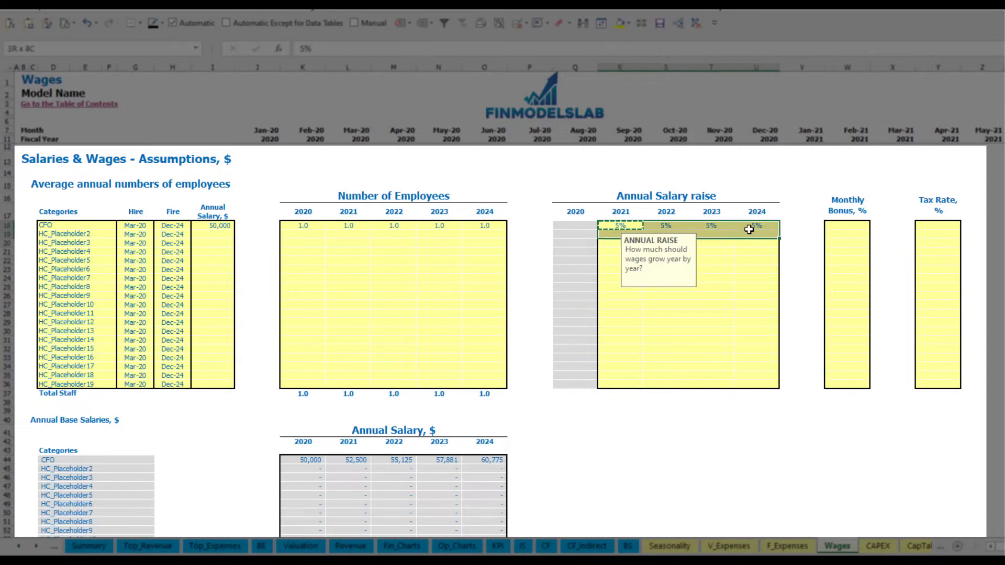
left_click(347, 459)
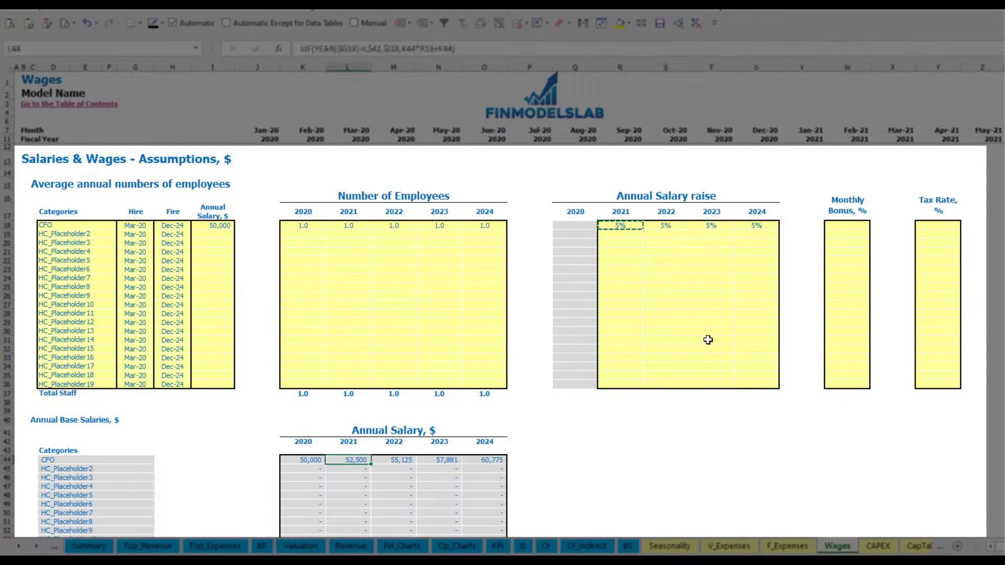
Set the CFO's monthly bonus to 10% and the tax rate to 5%.
left_click(852, 226)
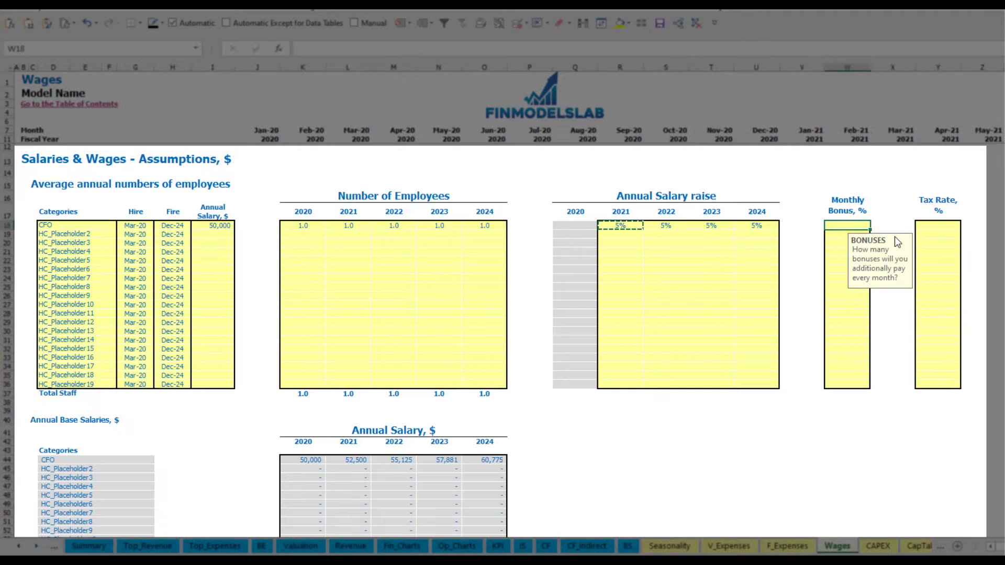
type("10")
key("Return")
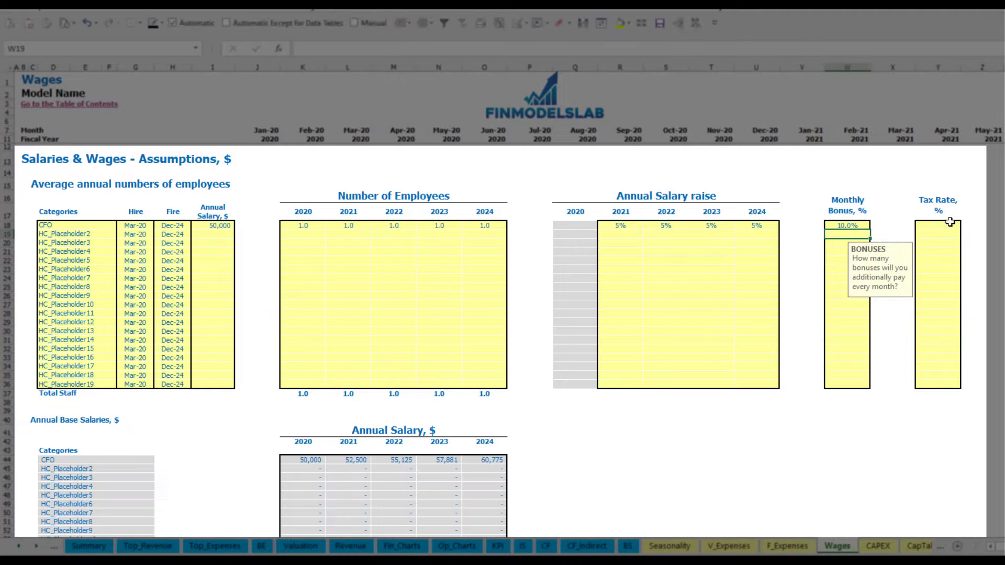
left_click(947, 223)
key("Return")
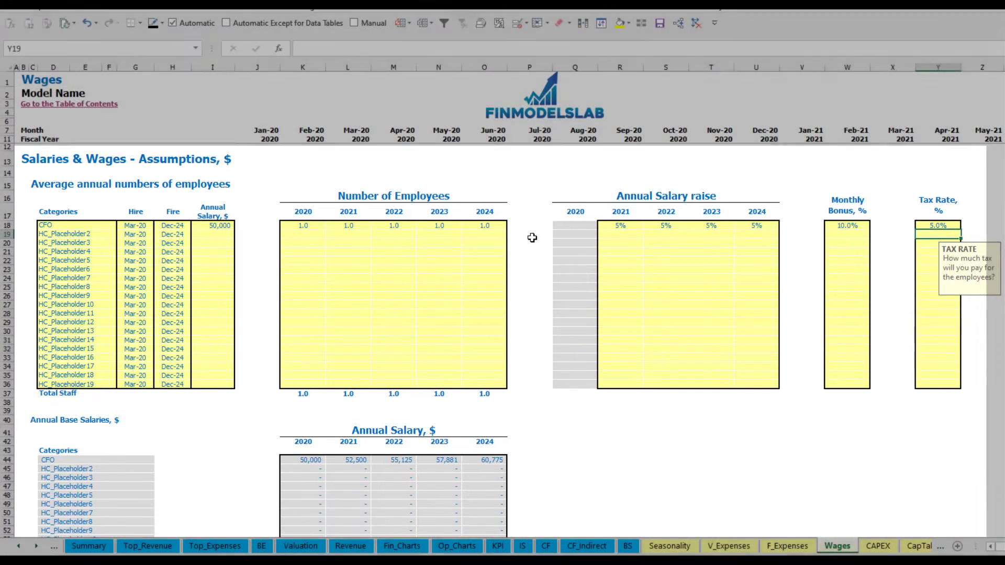
Examine the CFO's rows in the Monthly Base Salaries, Monthly Bonus and Monthly Base Taxes tables, including the Mar-20 salary and bonus formulas.
scroll(394, 340, "down", 10)
scroll(395, 341, "down", 7)
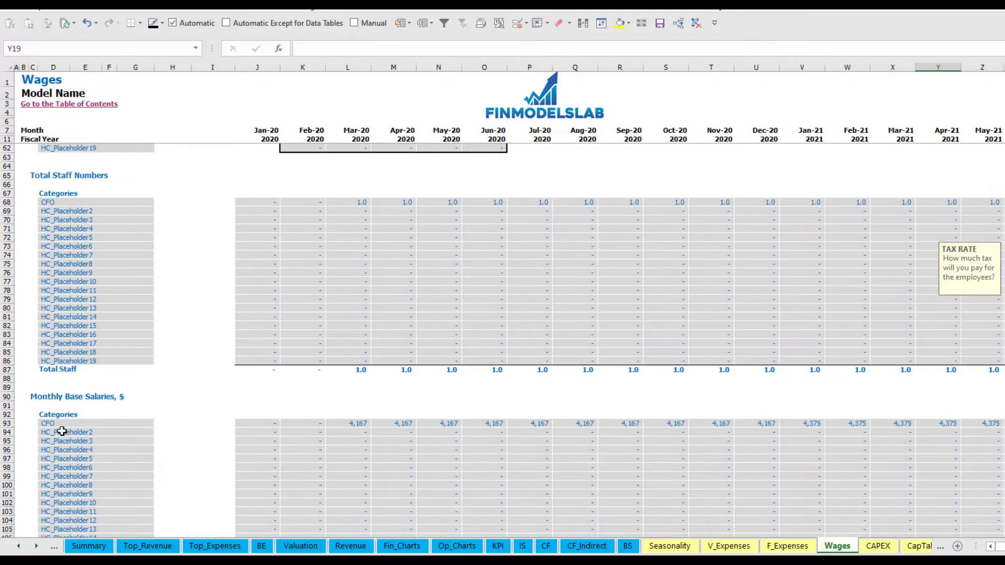
scroll(10, 368, "down", 3)
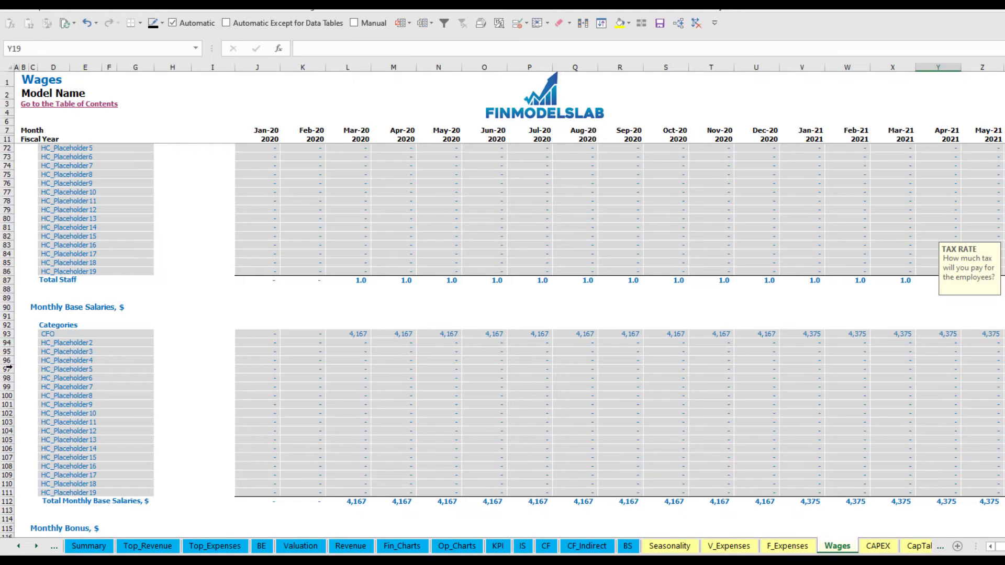
left_click(8, 334)
left_click(364, 334)
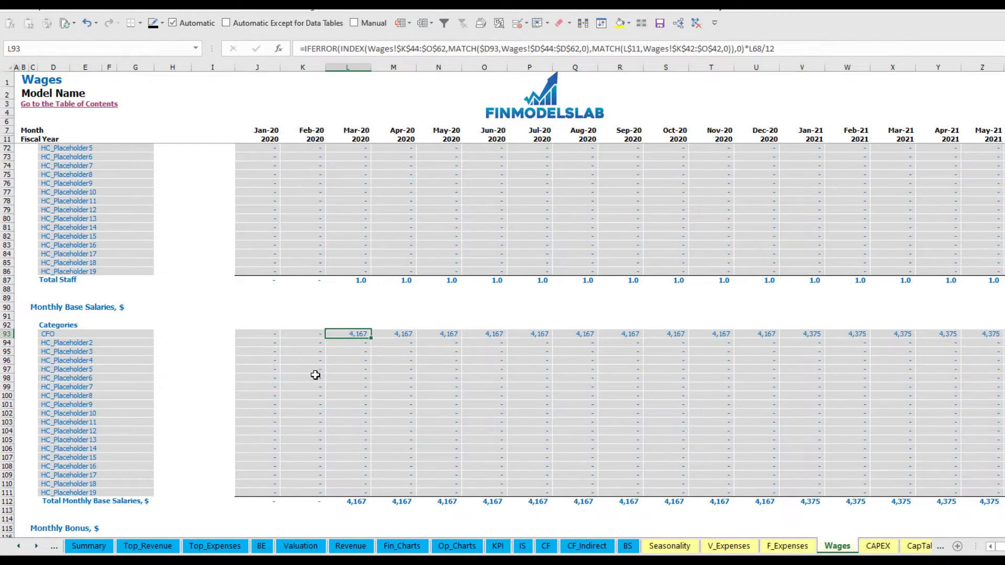
scroll(131, 399, "down", 7)
left_click(7, 378)
left_click(363, 377)
scroll(56, 392, "down", 7)
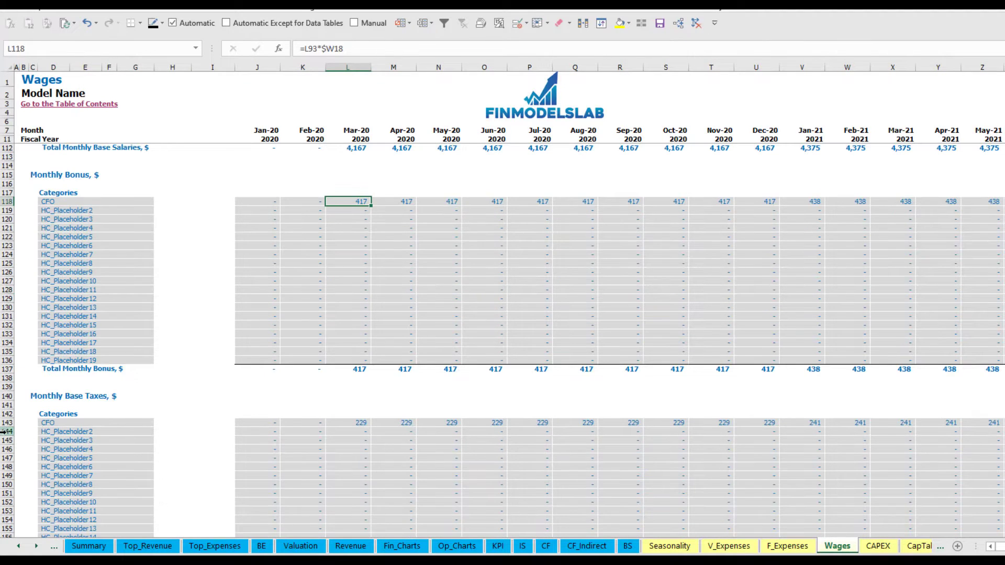
left_click(7, 423)
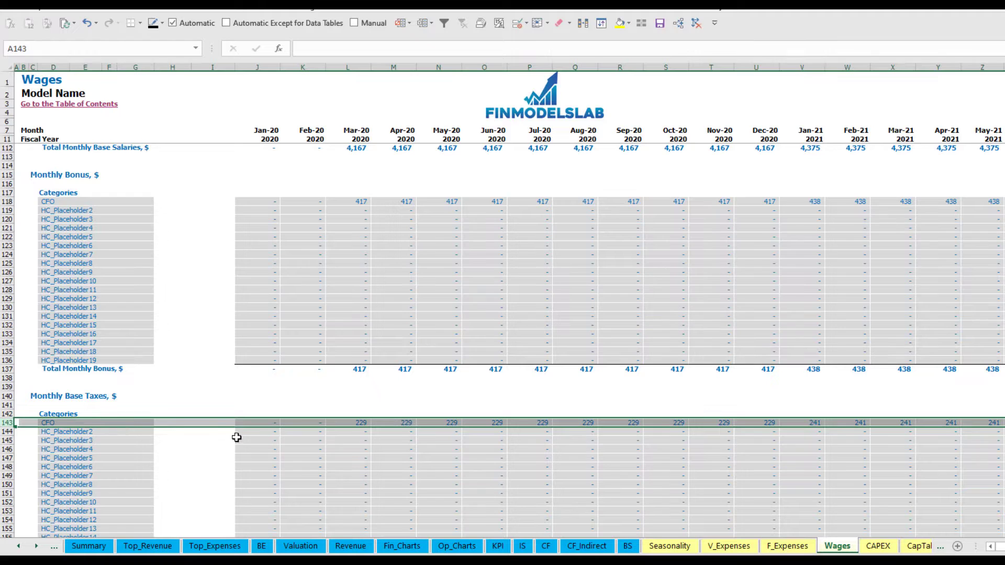
Rename the second staff category, HC_Placeholder2, as Admin HC in the Salaries & Wages assumptions.
scroll(427, 403, "up", 20)
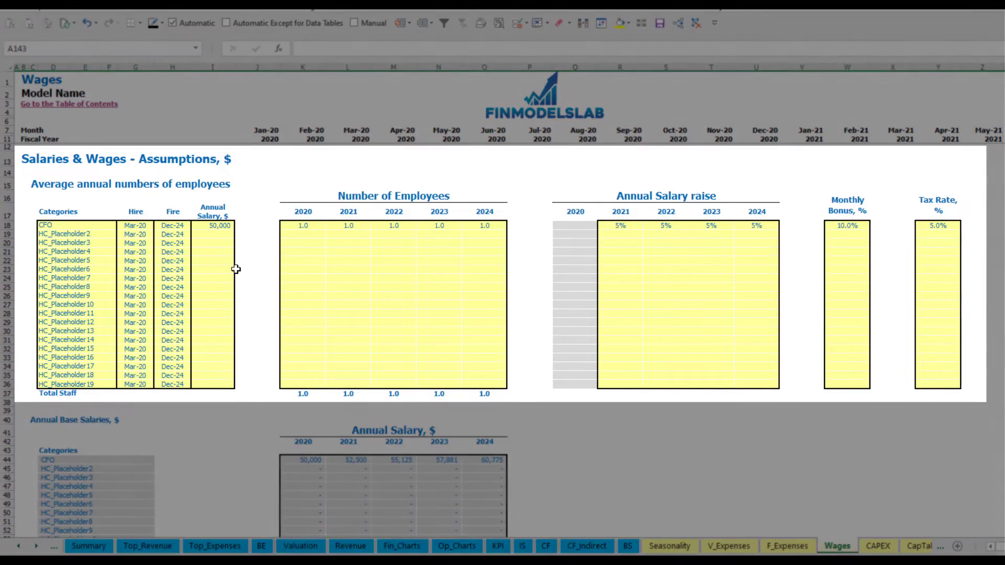
left_click(73, 233)
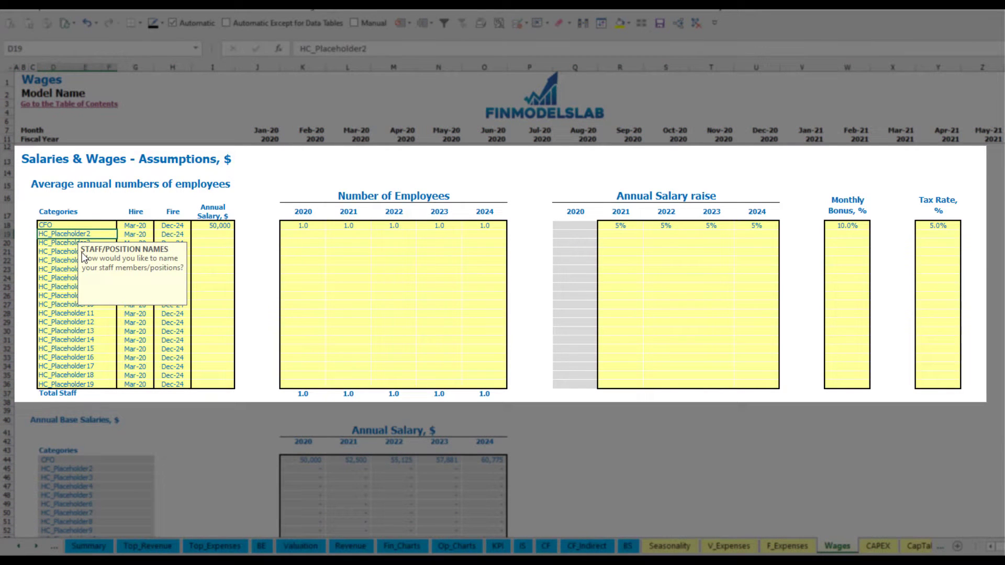
type("Admi")
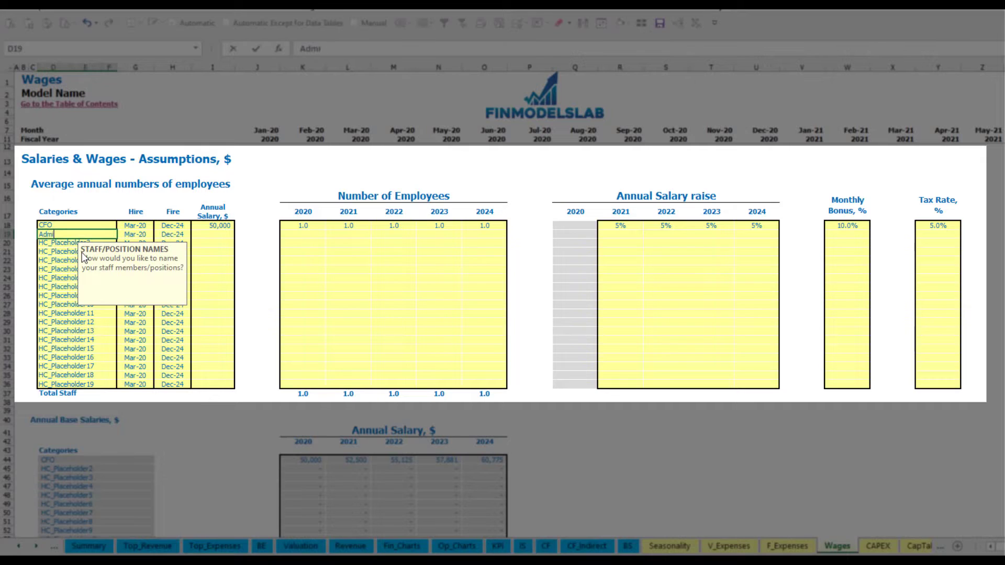
type("n HC")
Set the Admin HC hire date to Apr-20 and its annual salary to 30,000.
left_click(143, 234)
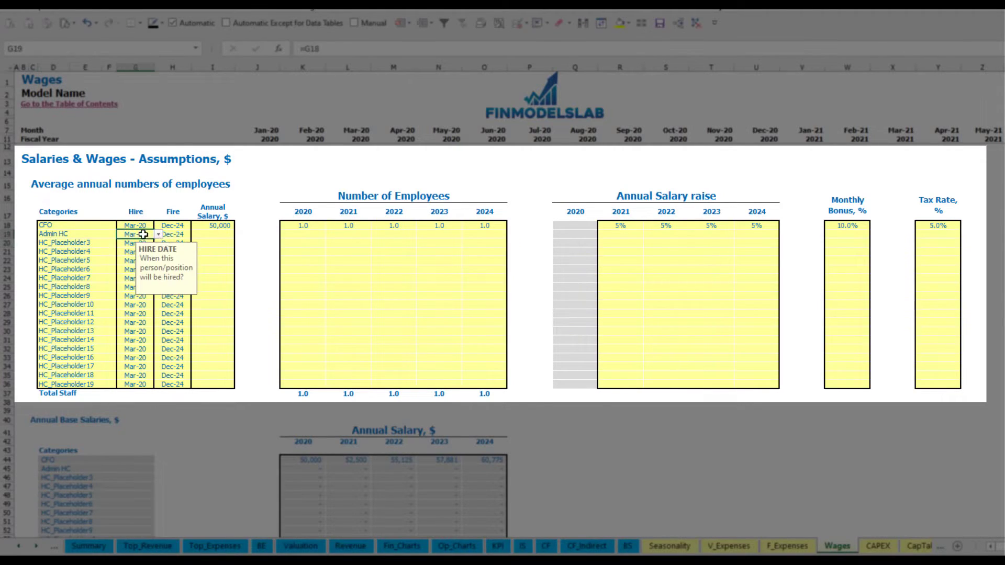
left_click(158, 234)
left_click(146, 258)
left_click(183, 235)
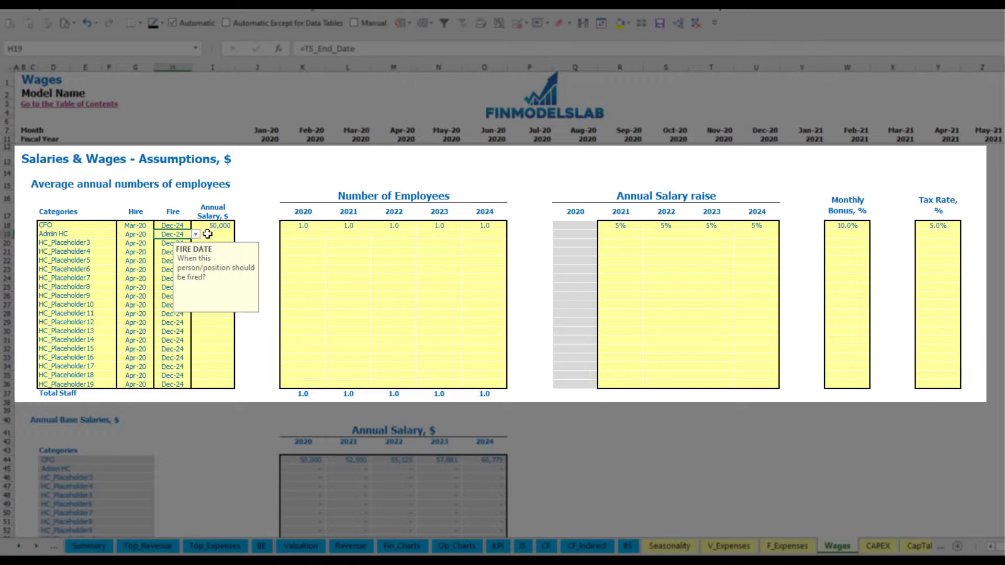
left_click(210, 233)
type("3000")
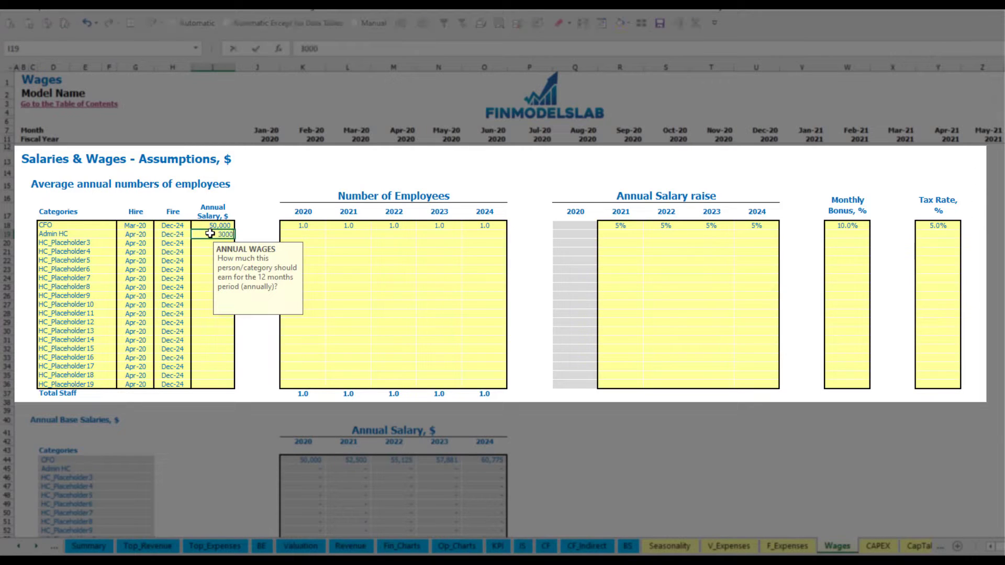
key("Return")
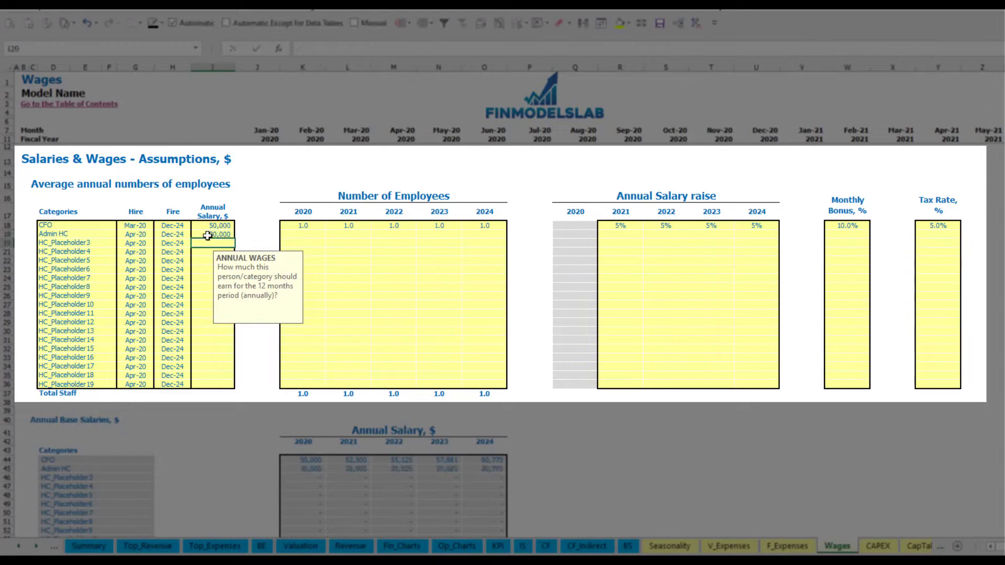
Enter 2, 4, 6, 8 and 10 as the number of Admin HC employees for 2020 through 2024.
left_click(311, 234)
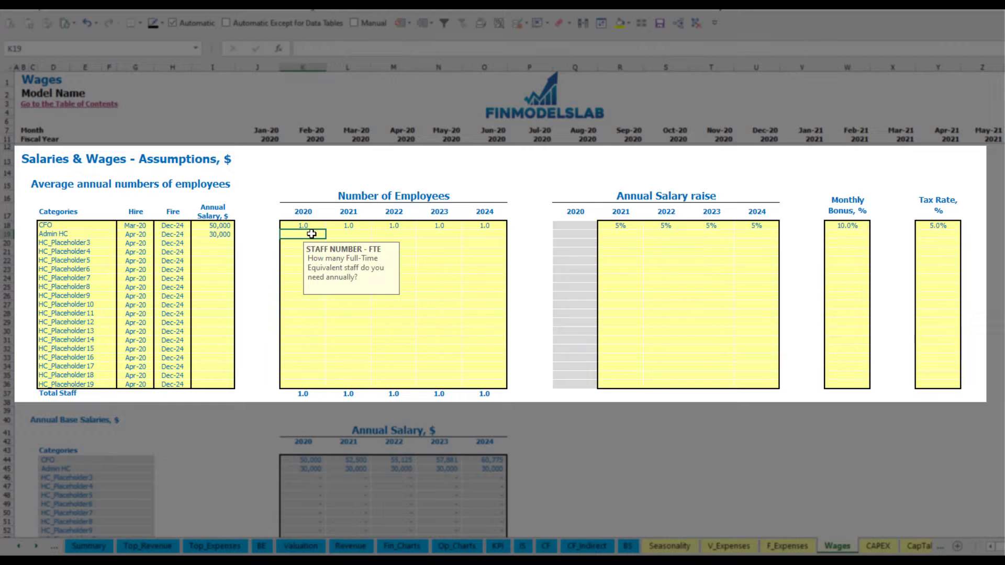
key("Tab")
type("4")
key("Tab")
type("6")
key("Tab")
type("8")
key("Tab")
key("Tab")
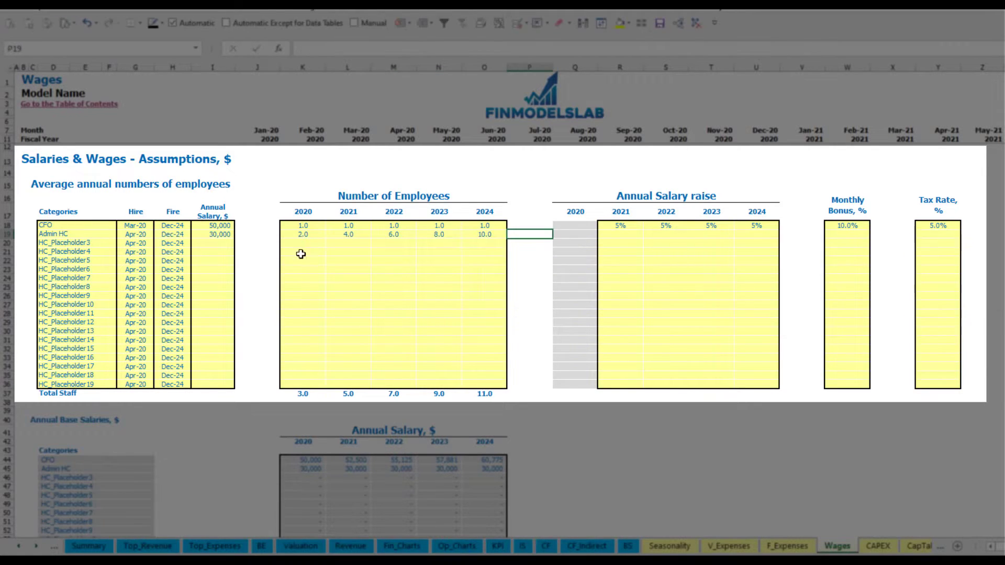
Set the Admin HC annual salary raise to 3% for 2021 and copy it to 2022, 2023 and 2024.
left_click(618, 234)
type("3")
key("Return")
key("Up")
key("ctrl+c")
key("Right")
key("shift+Right")
key("shift+Right")
key("ctrl+v")
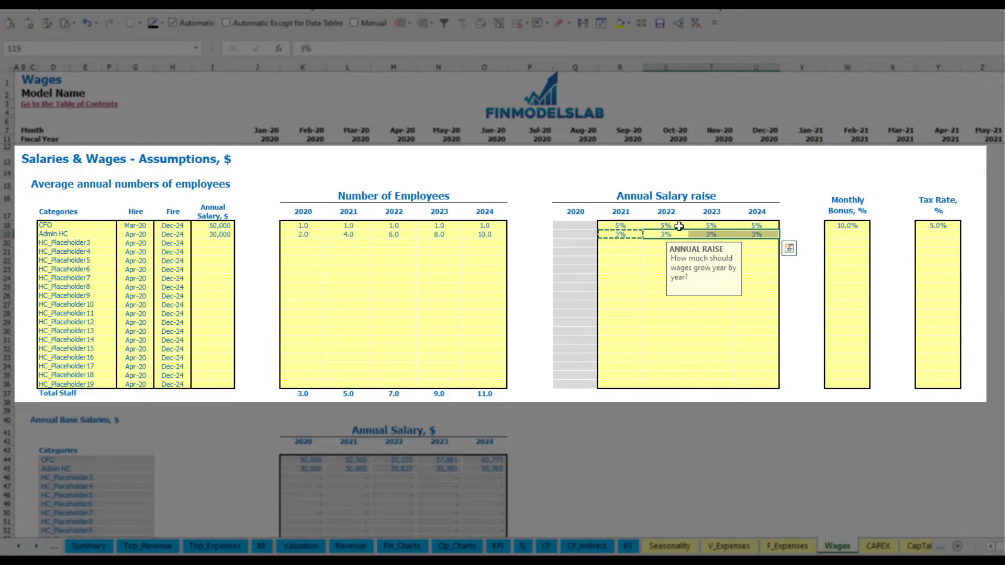
Set the Admin HC monthly bonus to 5% and the tax rate to 5%.
left_click(860, 238)
type("5")
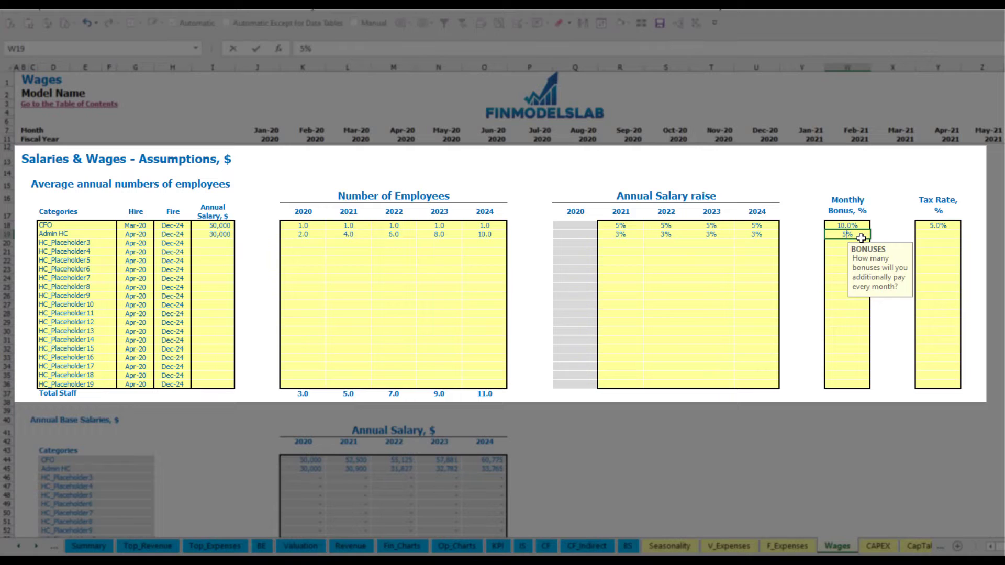
key("Tab")
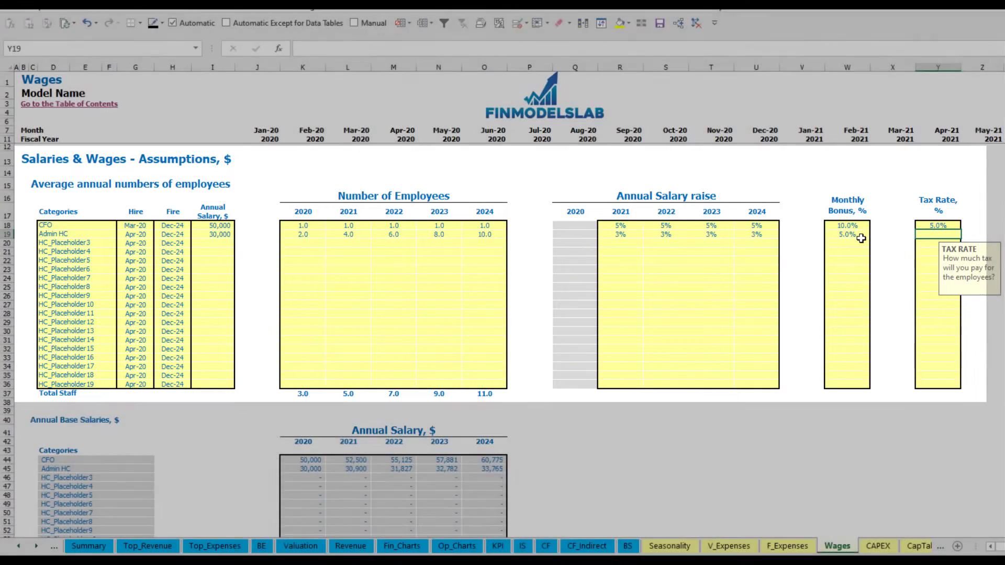
type("5")
key("Return")
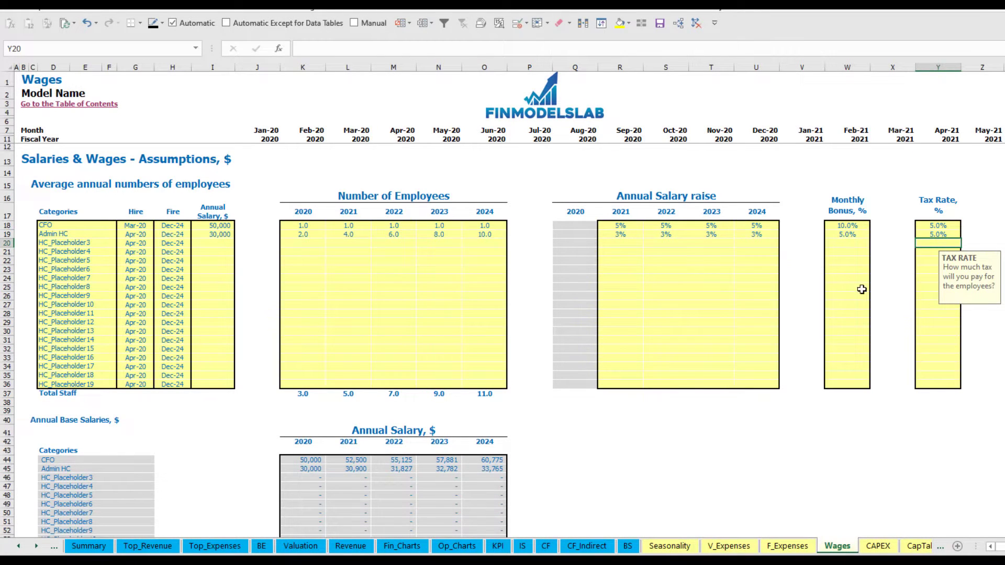
Examine the Admin HC row of the Total Staff Numbers table year by year, starting from Apr-20.
scroll(385, 335, "down", 13)
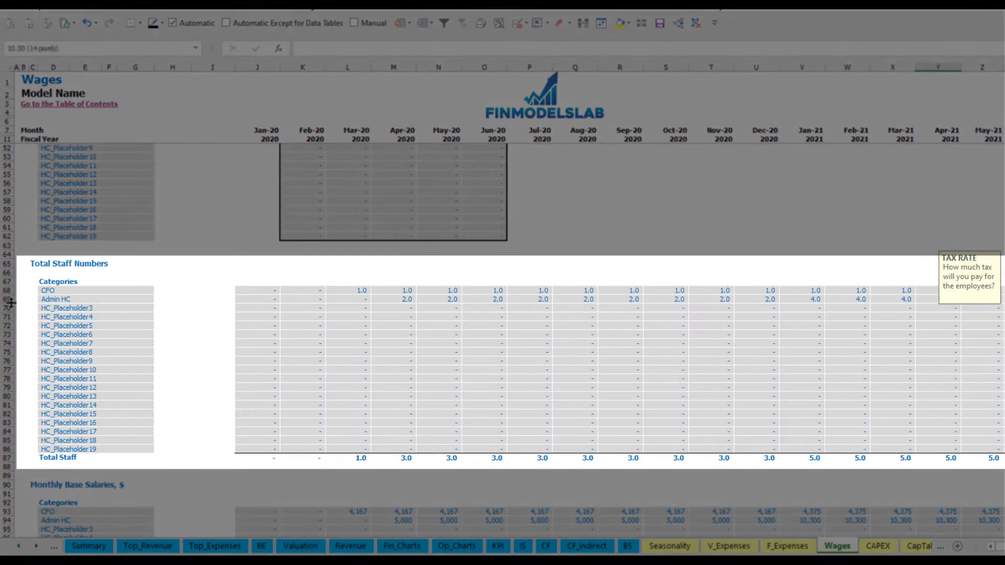
left_click(7, 299)
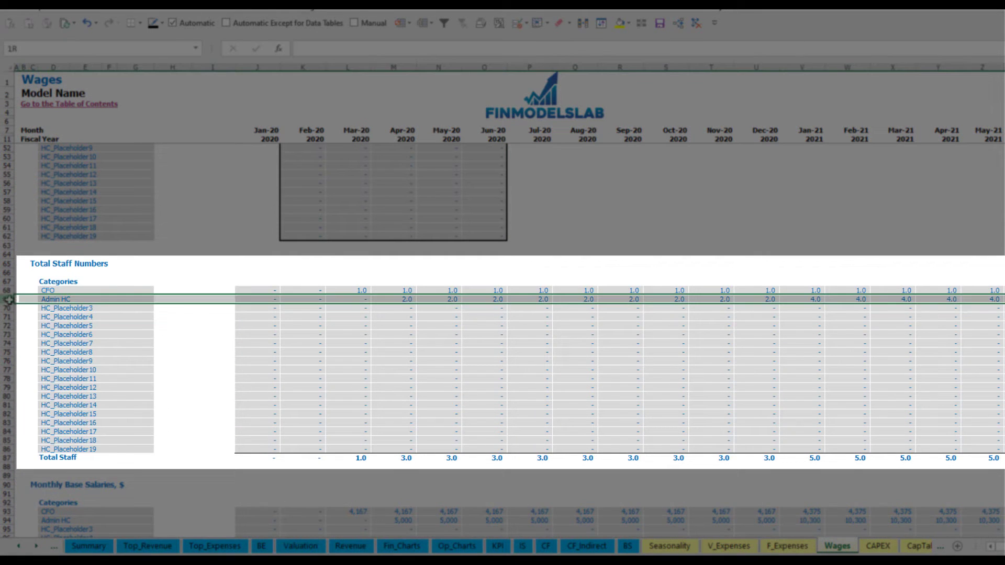
left_click(402, 298)
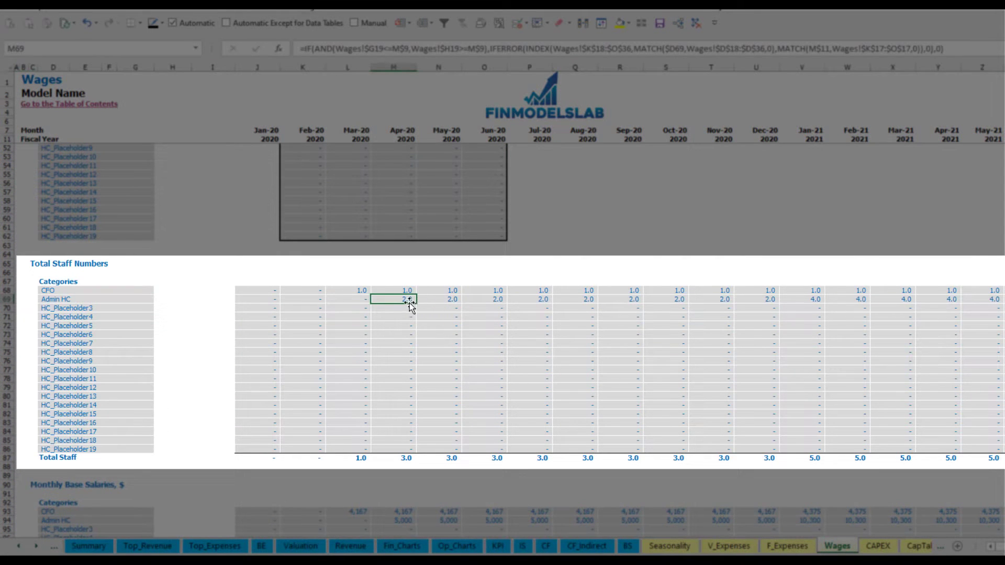
left_click_drag(416, 303, 765, 298)
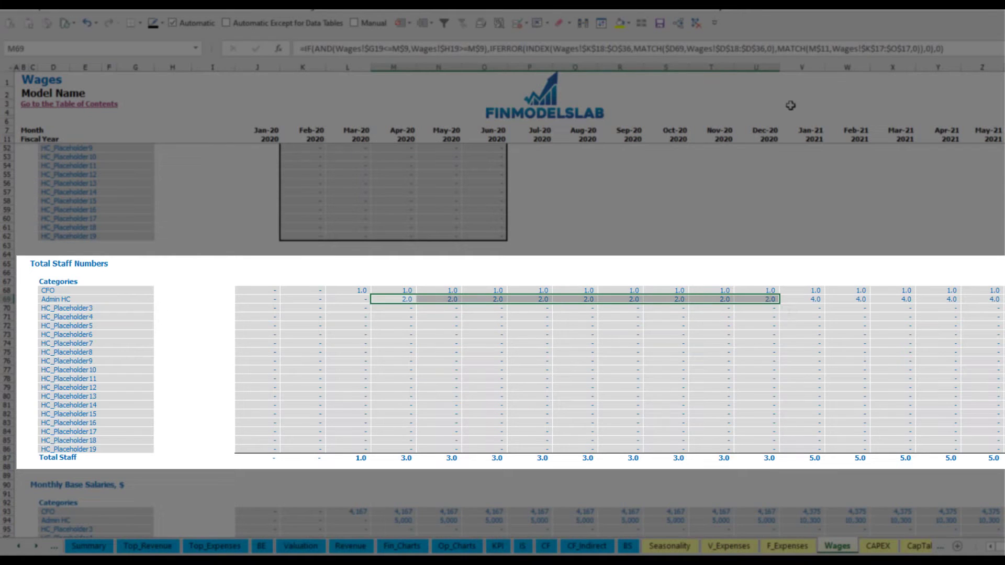
left_click(818, 299)
left_click_drag(817, 298, 1004, 298)
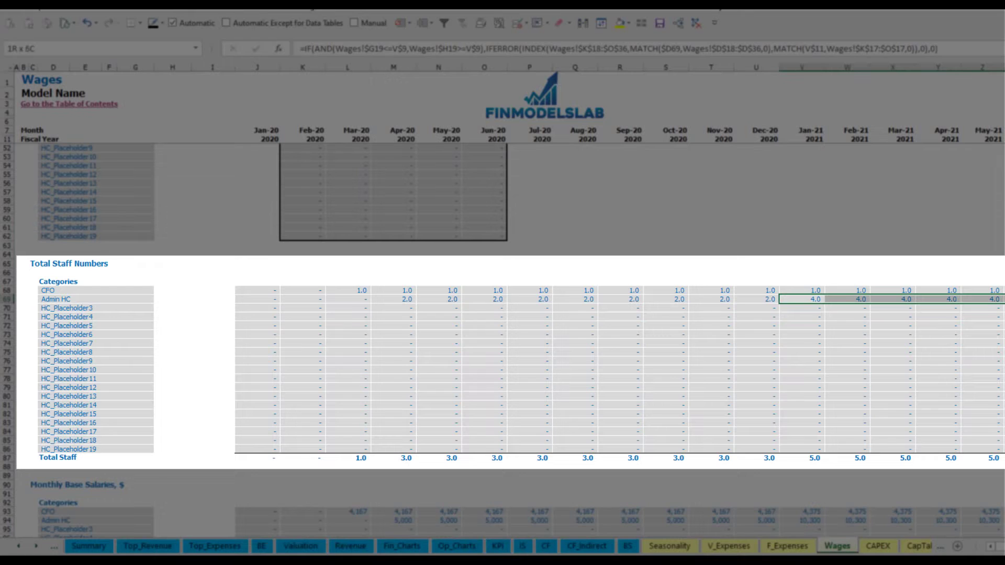
scroll(510, 306, "right", 9)
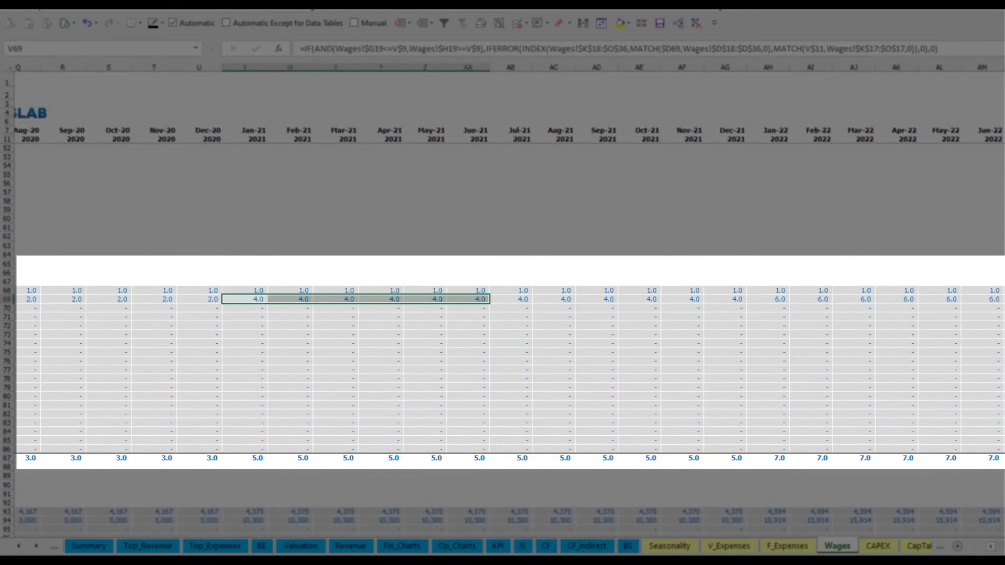
left_click(923, 299)
scroll(837, 297, "right", 5)
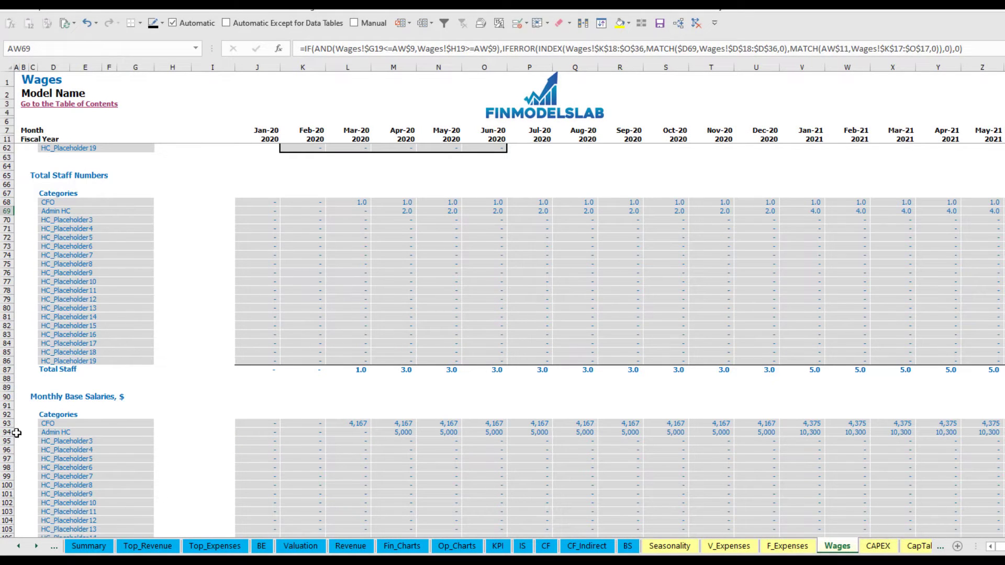
Compare the Admin HC monthly base salaries with its staff numbers for Apr-20 and May-21, and review the monthly bonus and tax tables.
left_click(10, 433)
left_click(397, 432)
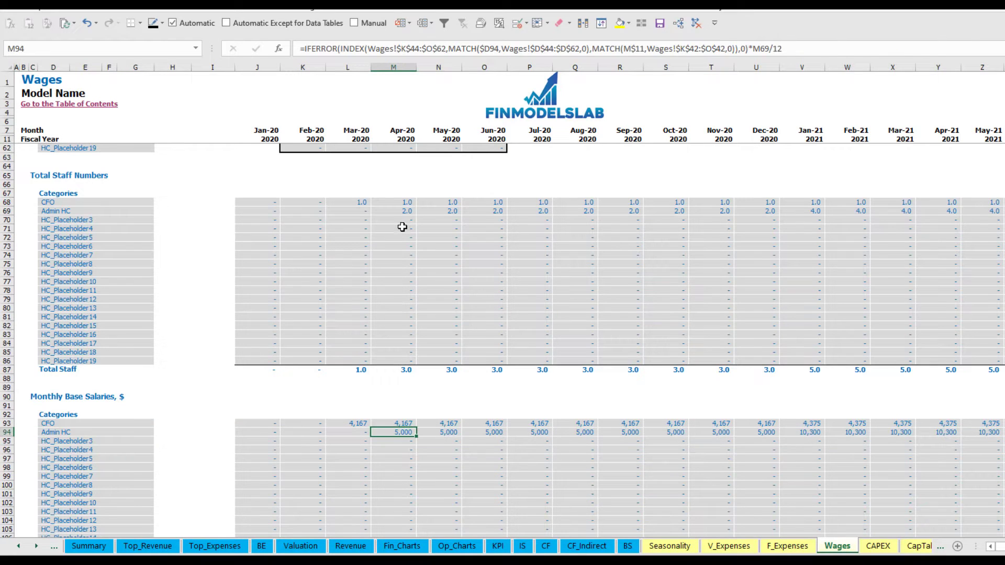
left_click(403, 211)
left_click(983, 211)
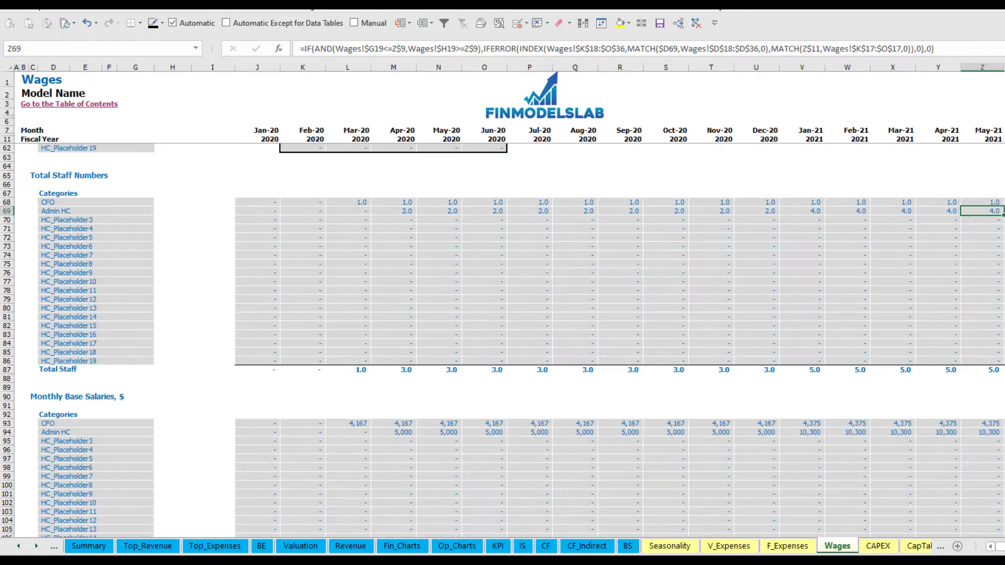
left_click(997, 432)
scroll(529, 466, "down", 10)
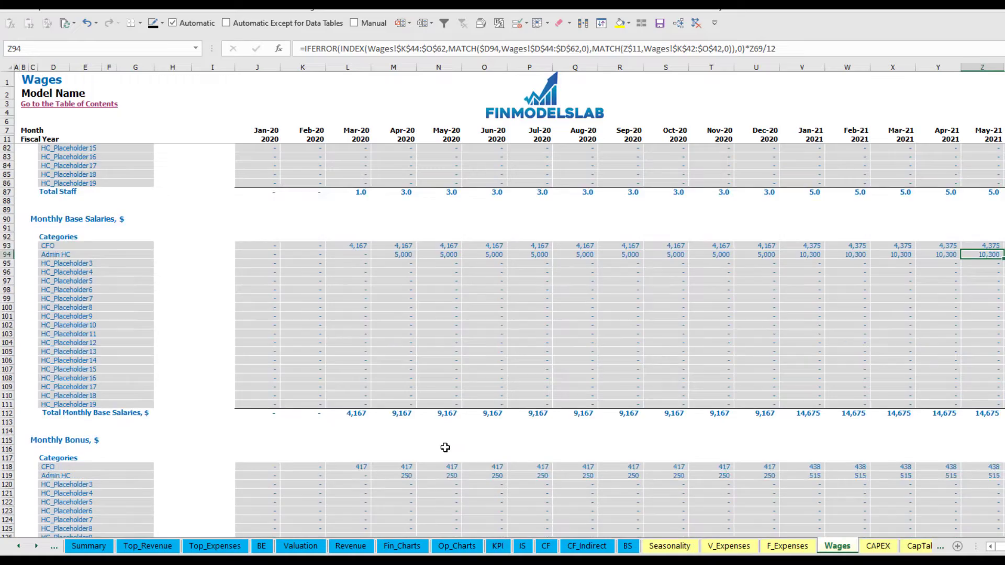
scroll(347, 398, "down", 7)
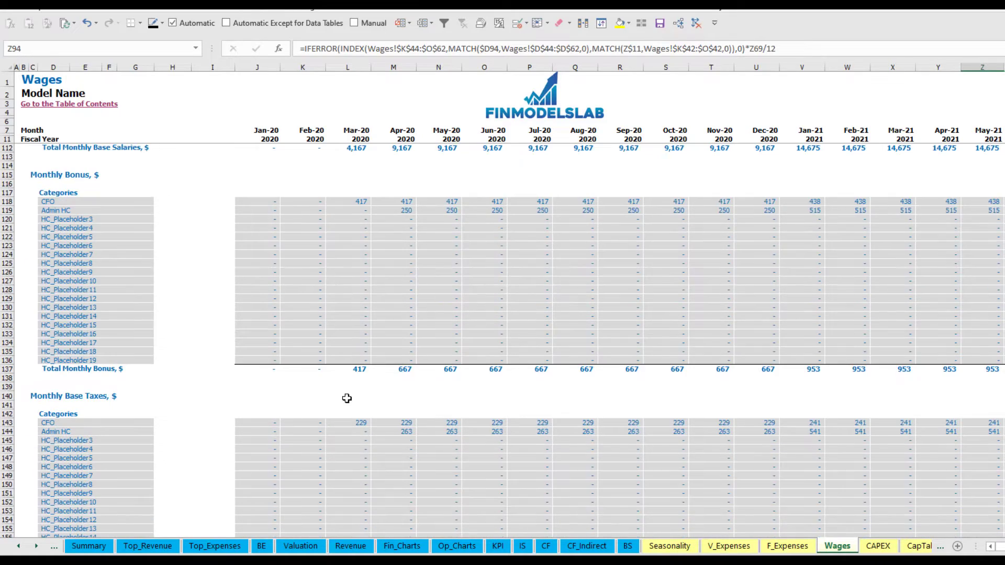
scroll(237, 419, "down", 3)
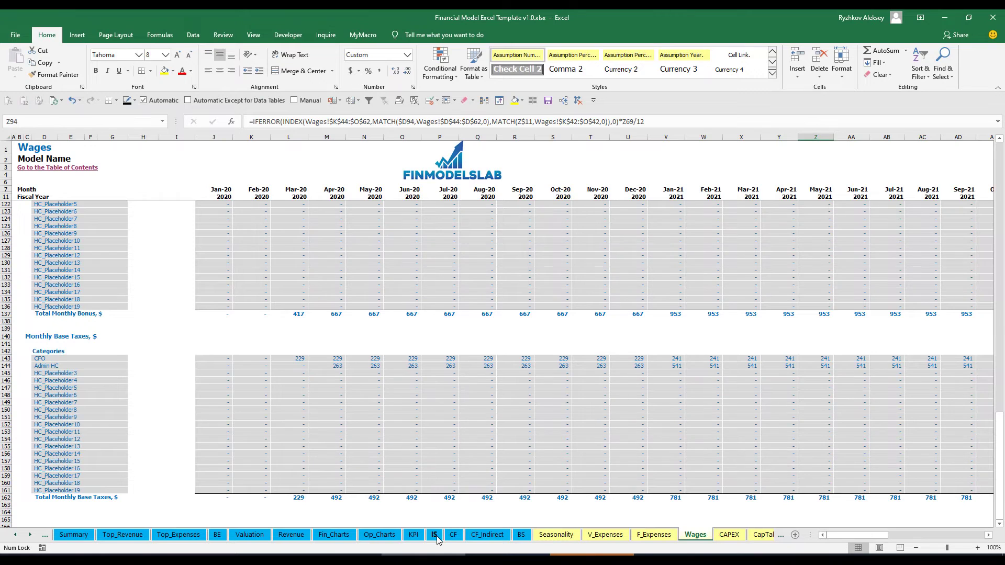
Expand the Salary and Wages section of the Income Statement sheet and review its staff category lines.
left_click(436, 536)
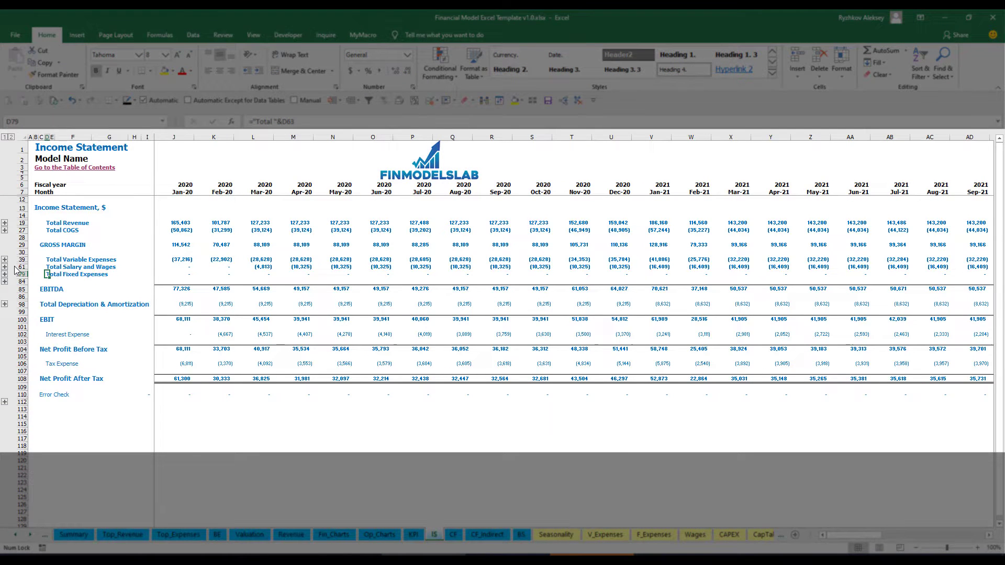
left_click(5, 267)
left_click(166, 281)
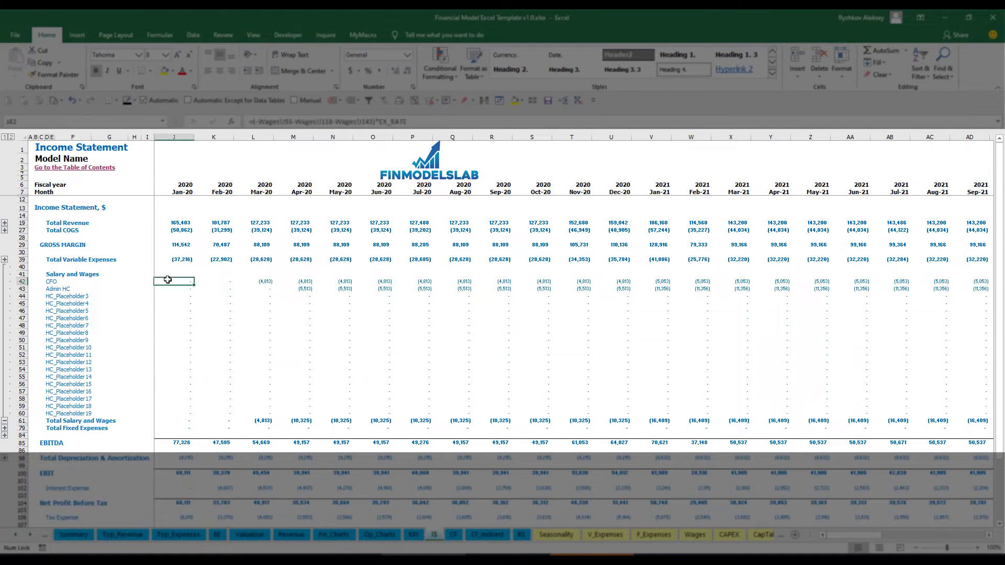
left_click_drag(52, 279, 51, 412)
left_click(90, 288)
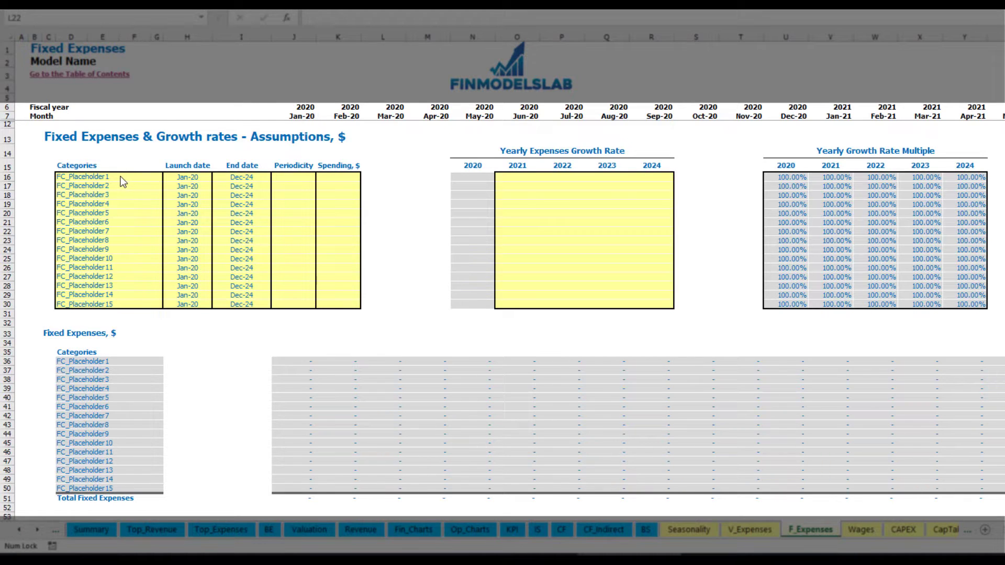
Rename the first category of the Fixed Expenses assumptions, FC_Placeholder1, as Utilities.
left_click(111, 176)
type("Utiliti")
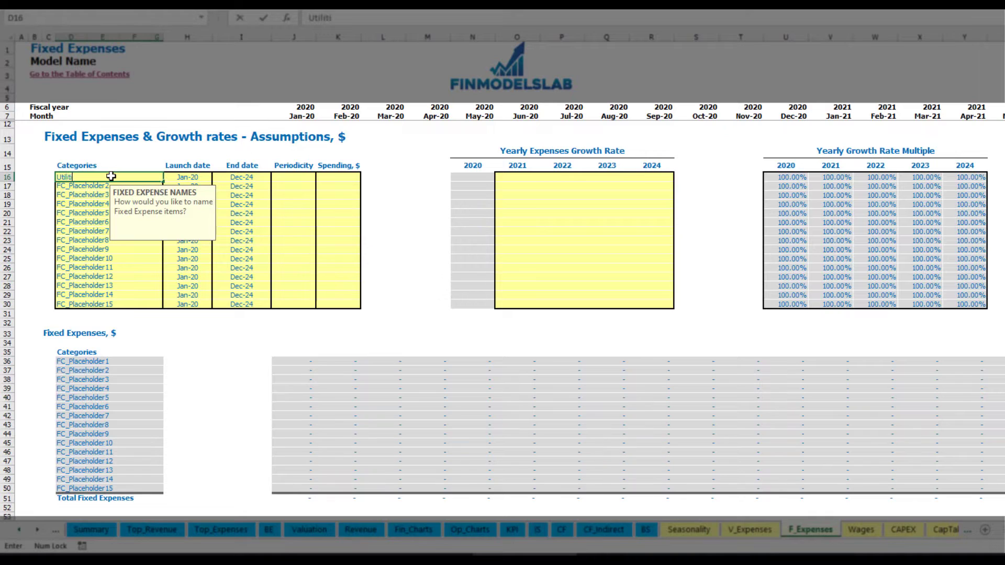
type("es")
key("Return")
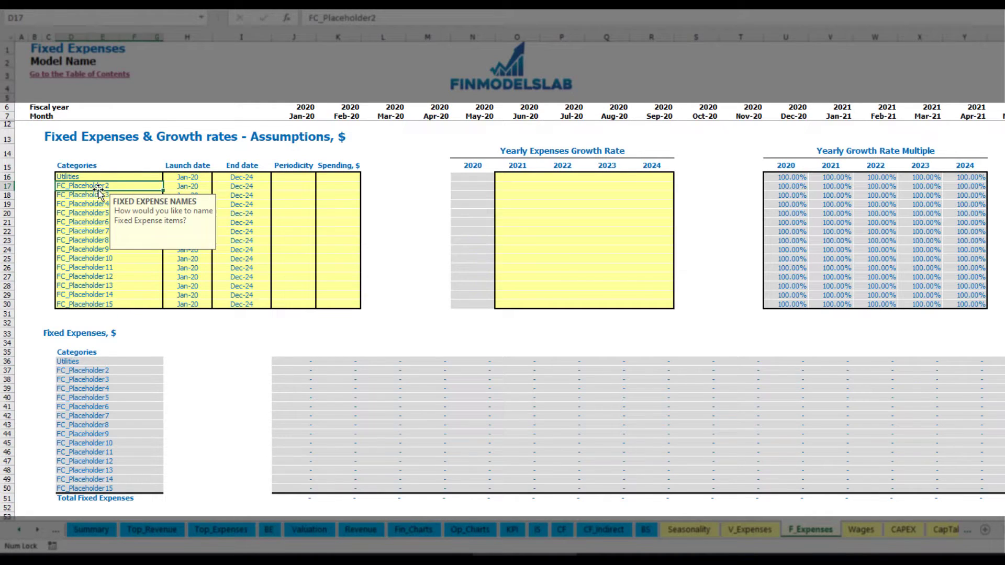
Set the launch date of the Utilities expense to Mar-20.
left_click(194, 177)
left_click(216, 177)
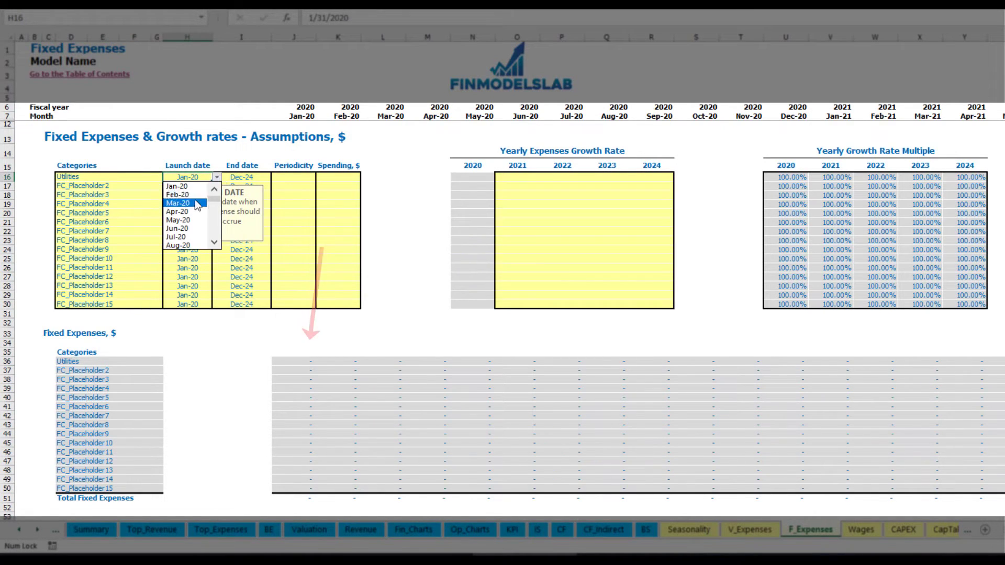
left_click(186, 205)
Check the Utilities end date against the model's monthly timeline, from Jan-20 to its last month.
left_click(250, 177)
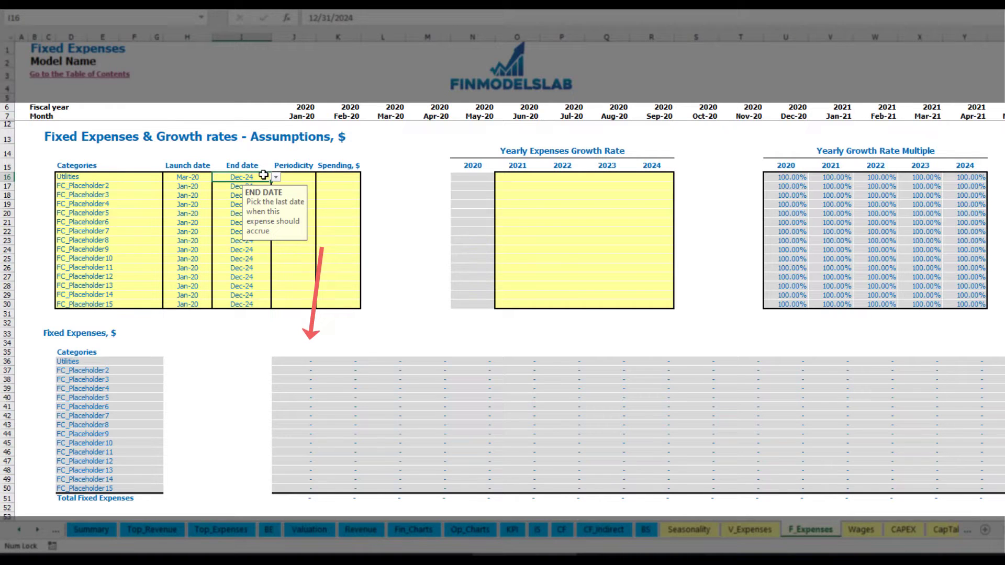
left_click(300, 116)
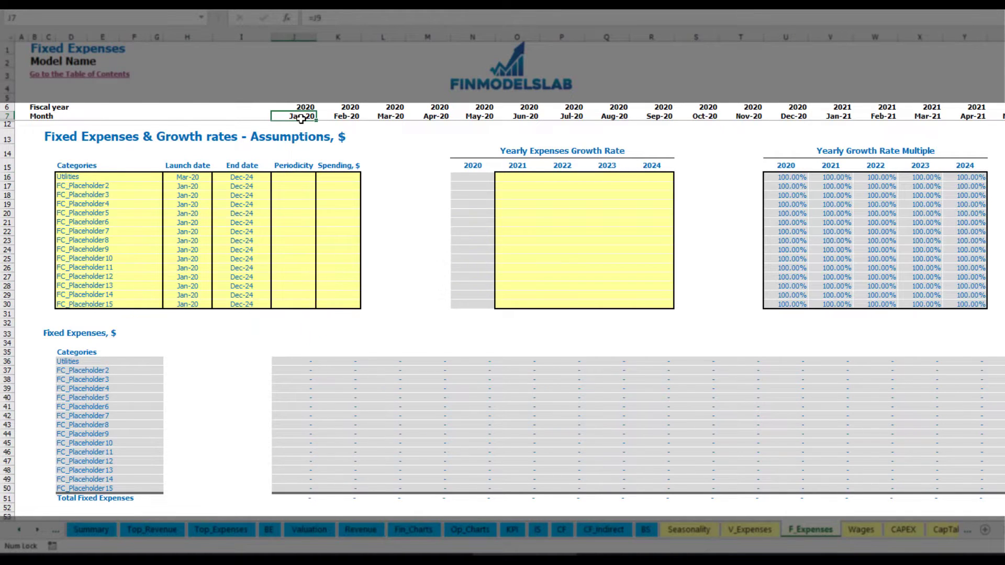
key("ctrl+Right")
key("ctrl+Left")
key("ctrl+Left")
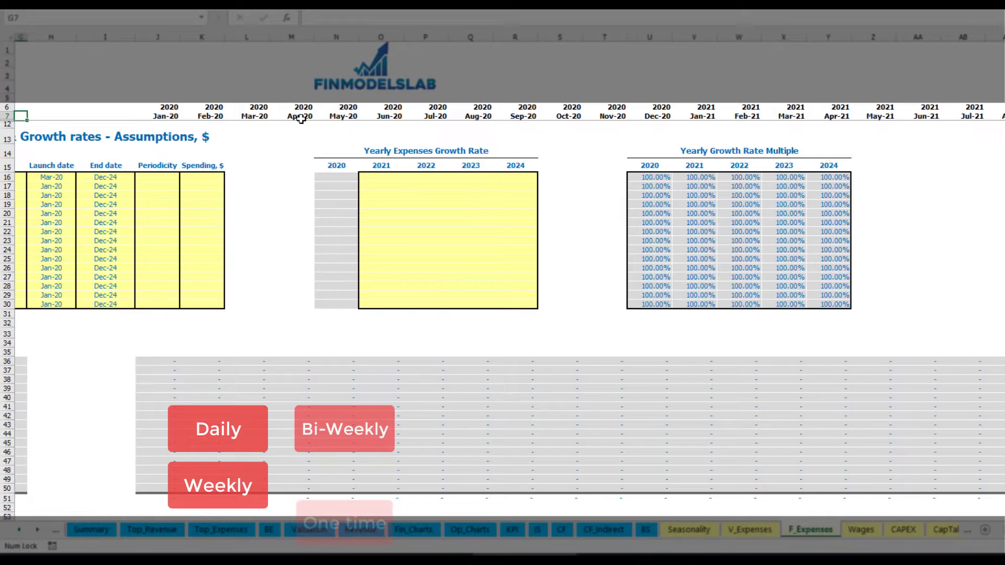
key("Left")
key("Left")
key("Left")
Set the Utilities periodicity to Daily and its spending to 50.
left_click(284, 178)
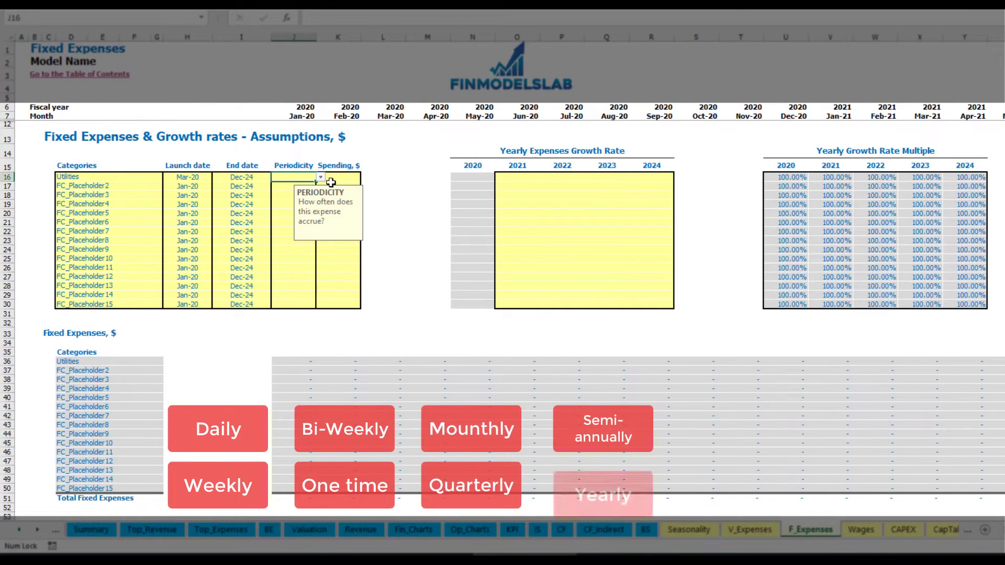
left_click(320, 178)
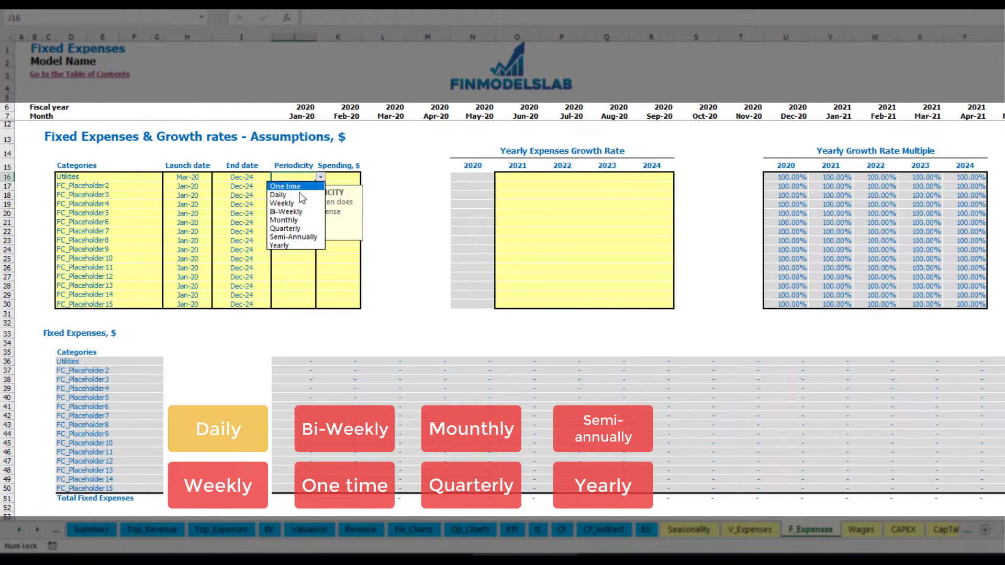
left_click(303, 195)
left_click(345, 178)
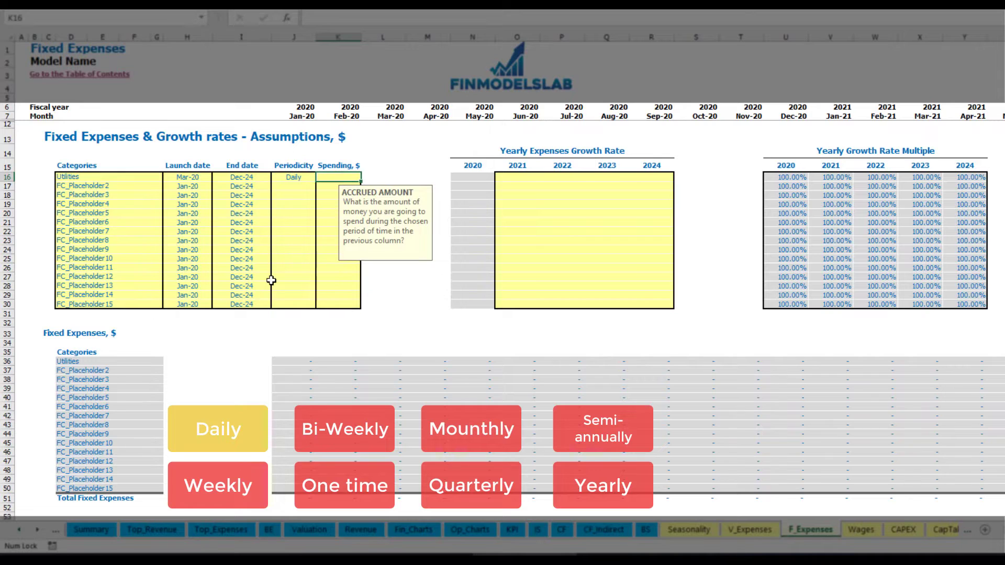
type("50")
key("Return")
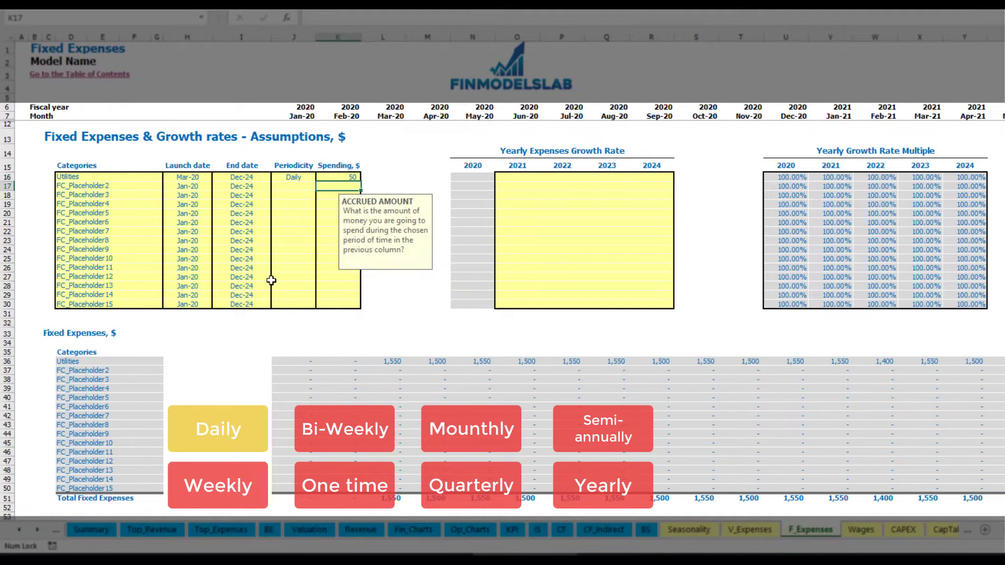
Compare the calculated monthly Utilities expenses for Mar-20, Apr-20 and May-20 in the Fixed Expenses table.
left_click(389, 362)
left_click(436, 362)
left_click(487, 362)
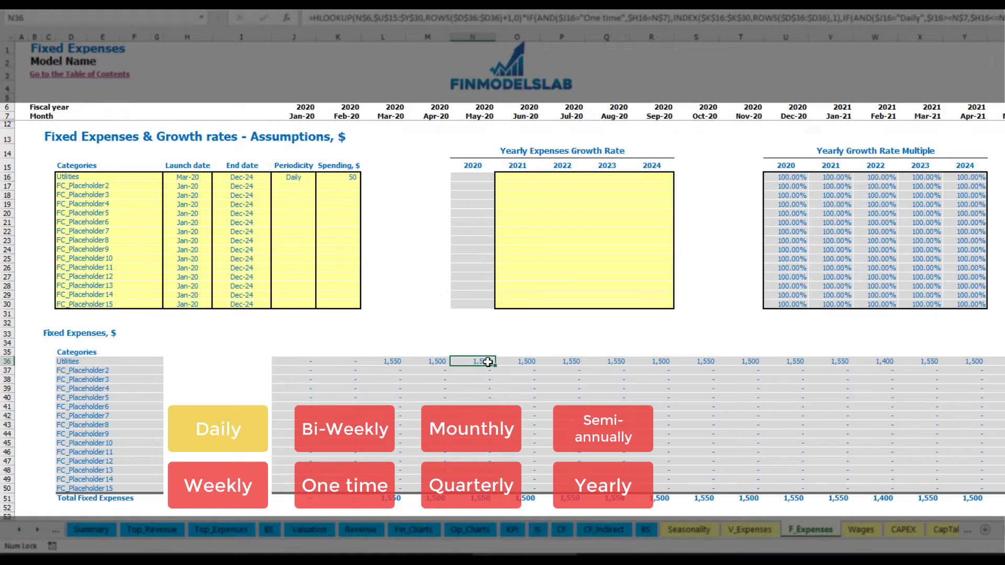
left_click(391, 356)
left_click(399, 362)
left_click(418, 362)
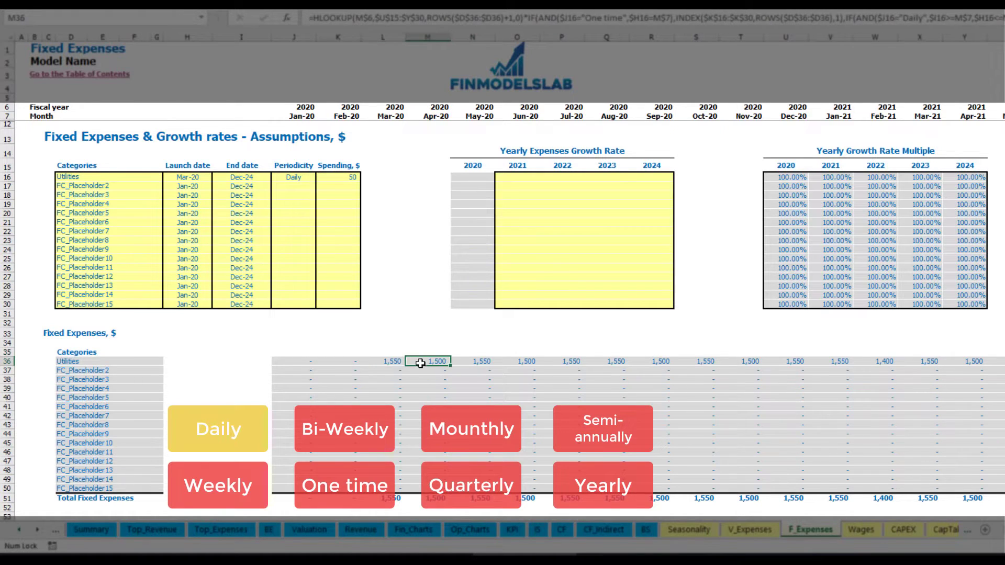
left_click(387, 115)
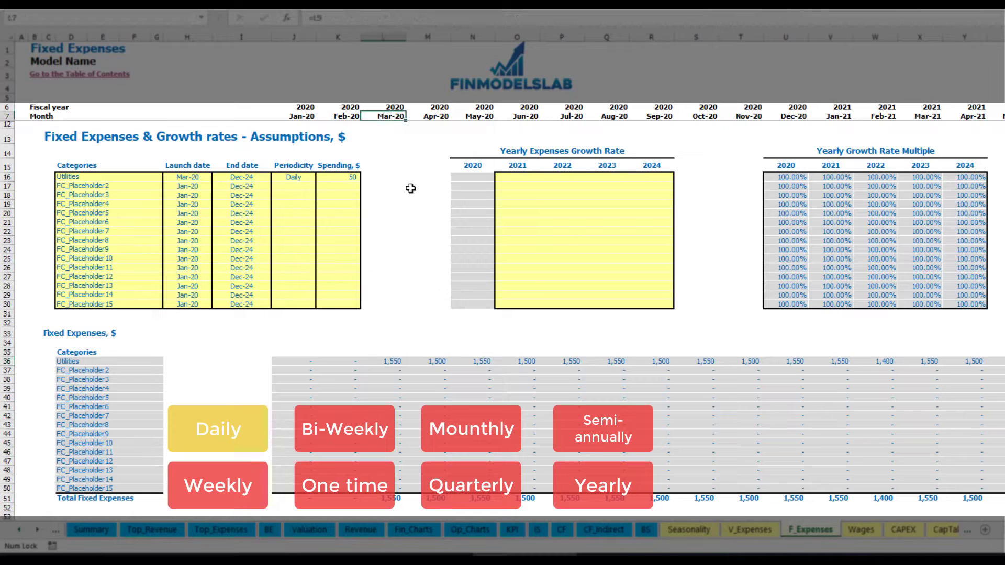
left_click(395, 362)
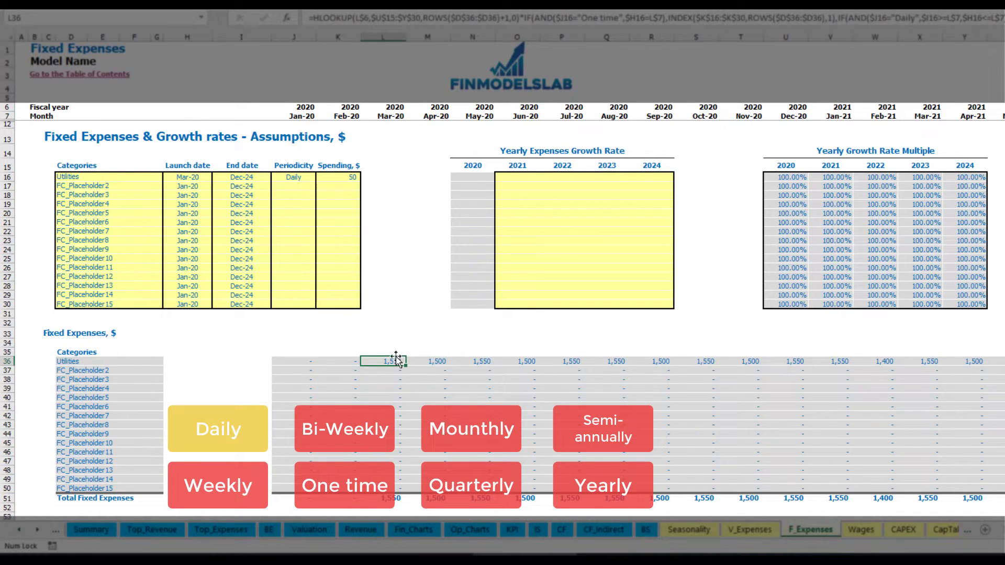
left_click(437, 362)
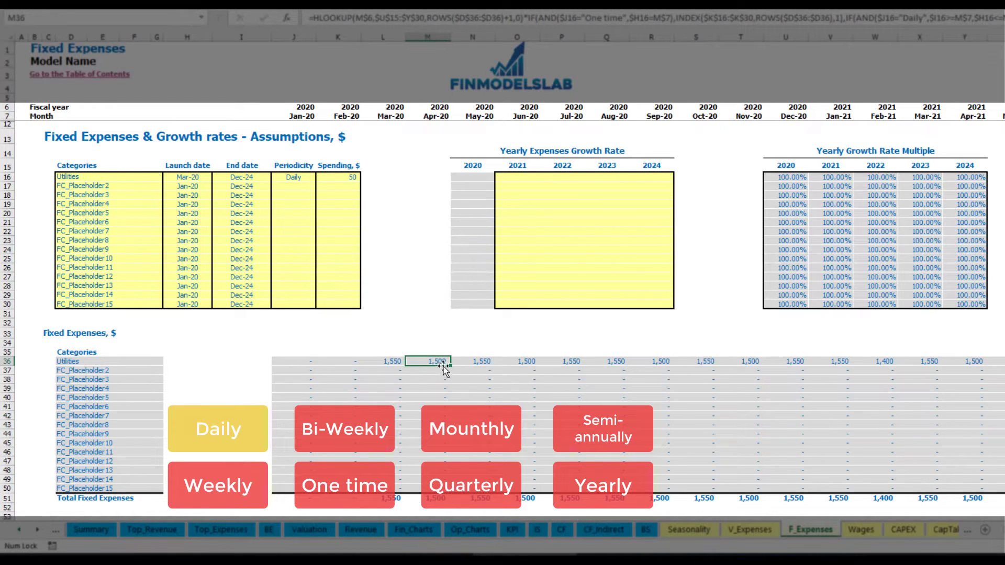
Set the Utilities yearly expenses growth rate to 5% for each year from 2021 to 2024.
left_click(524, 179)
type("5%")
key("ctrl+Return")
key("ctrl+c")
key("Right")
key("shift+Right")
key("shift+Right")
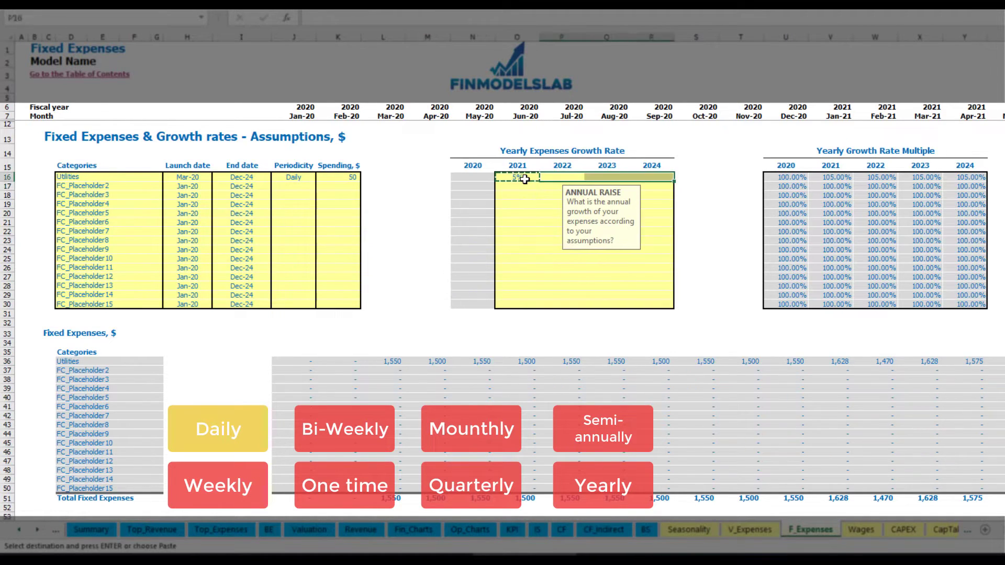
key("ctrl+v")
left_click_drag(524, 180, 652, 178)
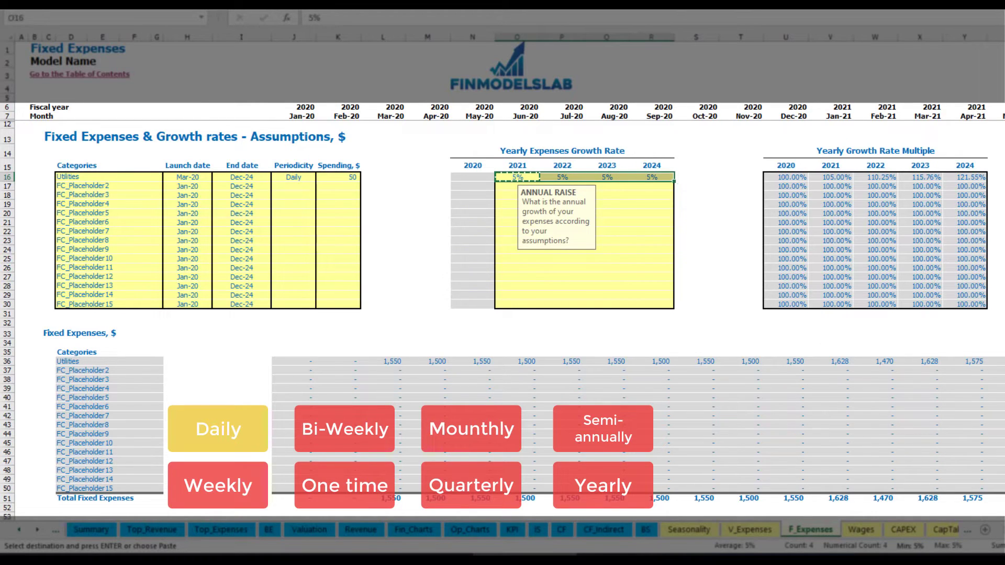
left_click_drag(997, 530, 940, 517)
Rename the second fixed expense category, FC_Placeholder2, as Advertising.
left_click(118, 183)
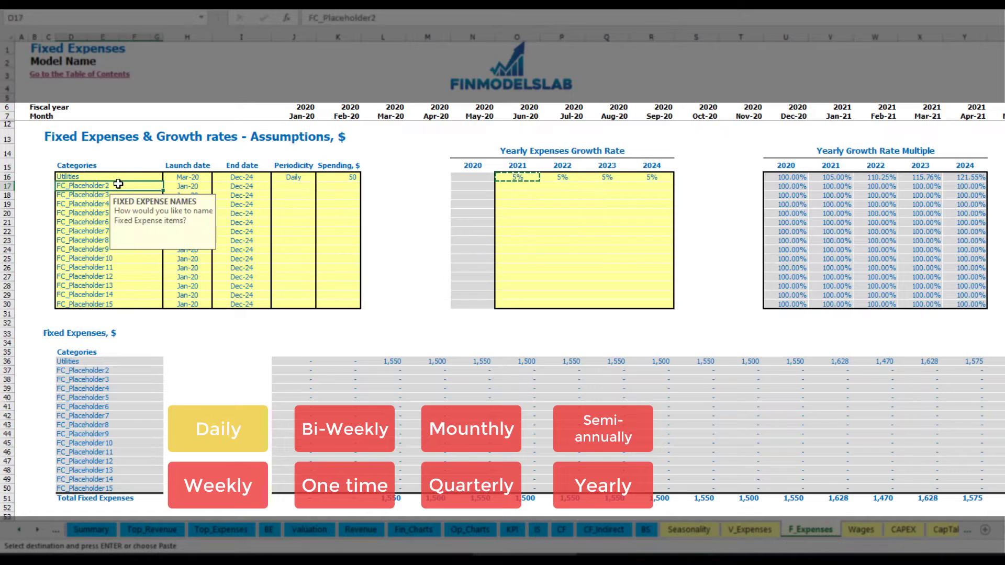
type("Adverti")
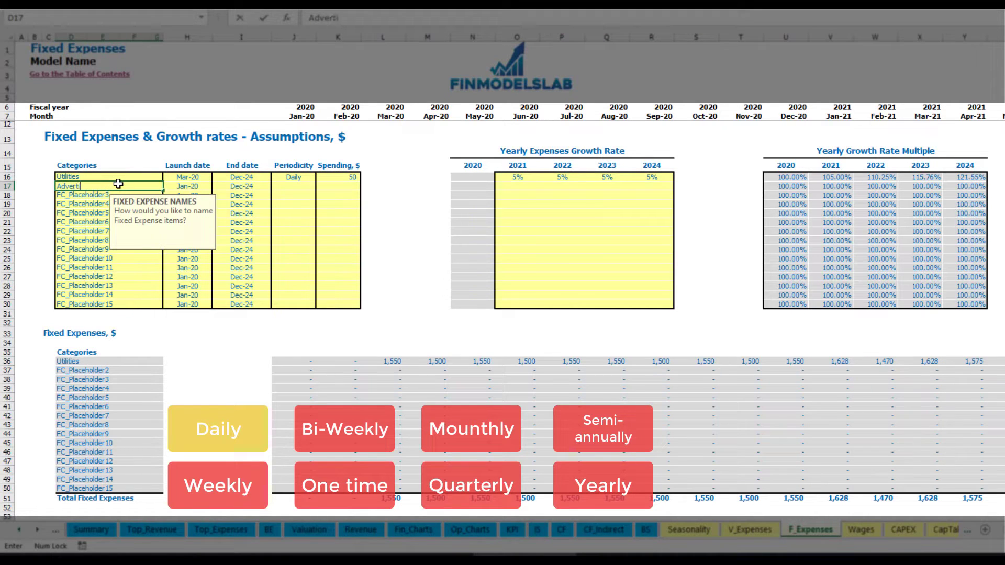
key("Return")
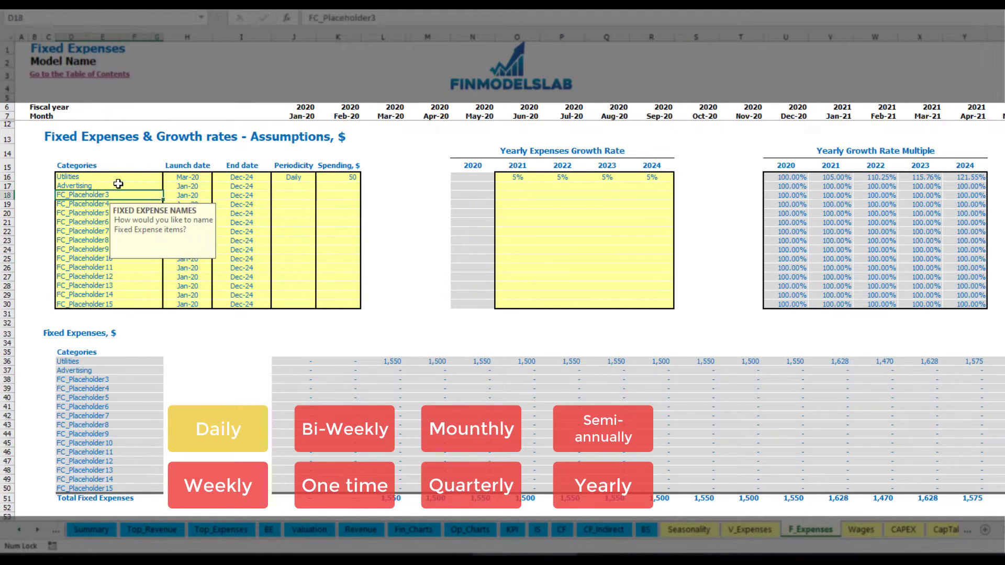
Set the Advertising launch date to Mar-20 and its end date to Aug-24.
left_click(188, 188)
left_click(217, 186)
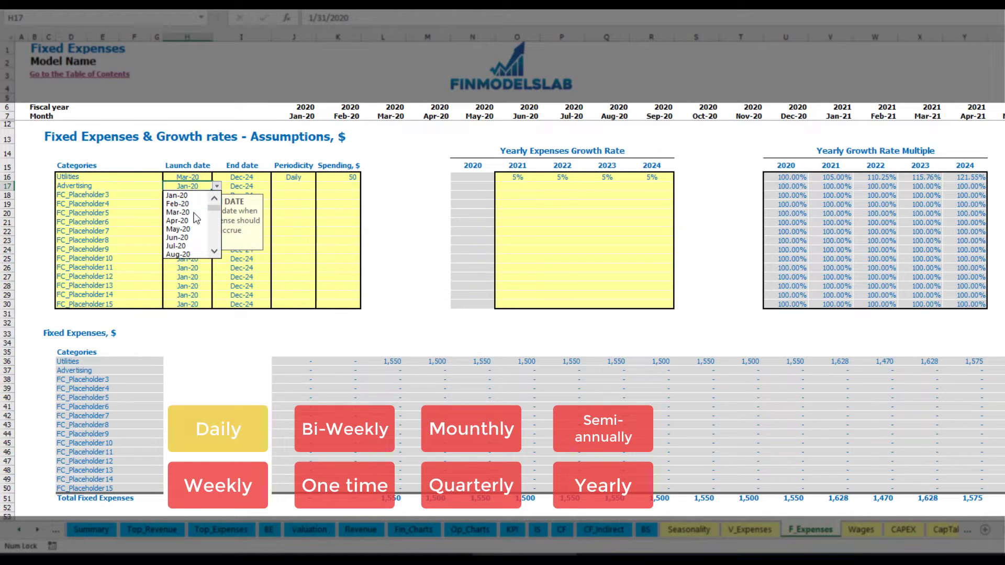
left_click(181, 207)
left_click(250, 187)
left_click(276, 186)
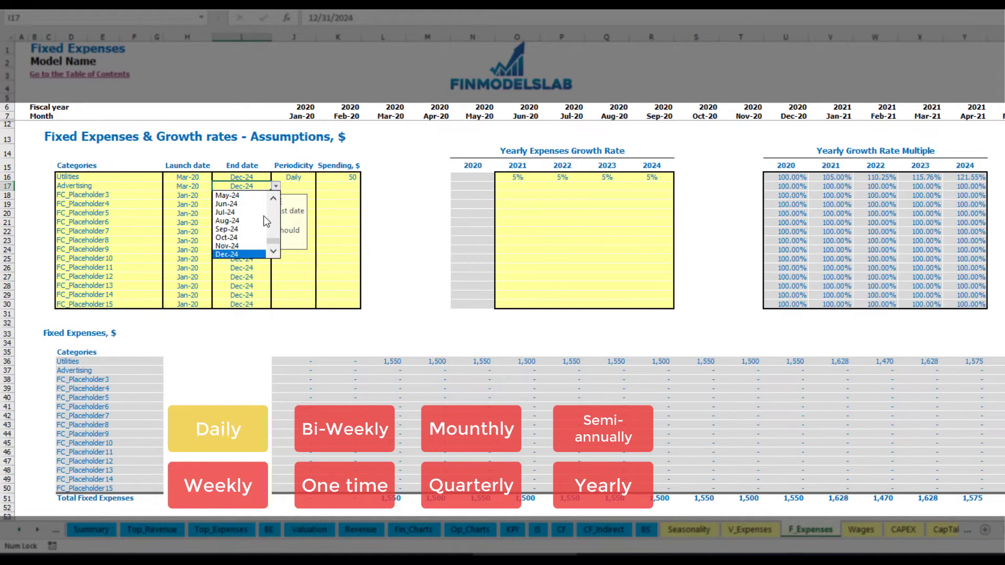
left_click(244, 222)
Set the Advertising periodicity to Weekly and its spending to 100.
left_click(296, 186)
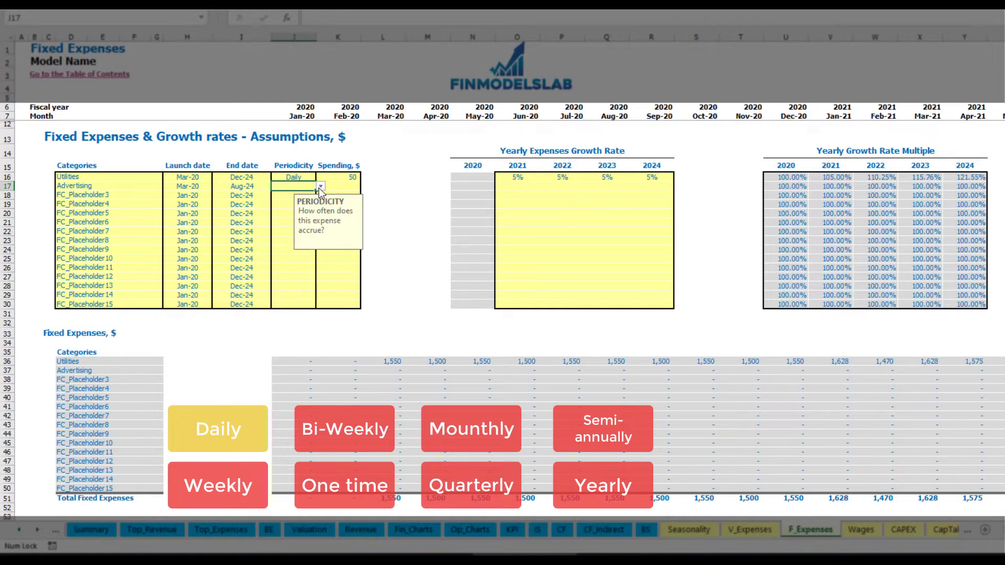
left_click(320, 187)
left_click(300, 208)
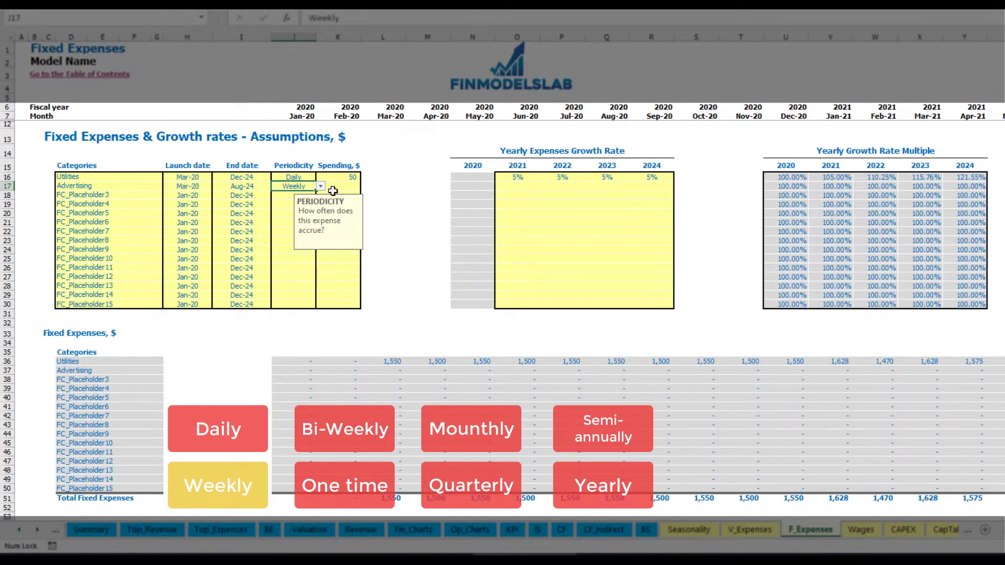
left_click(335, 189)
type("100")
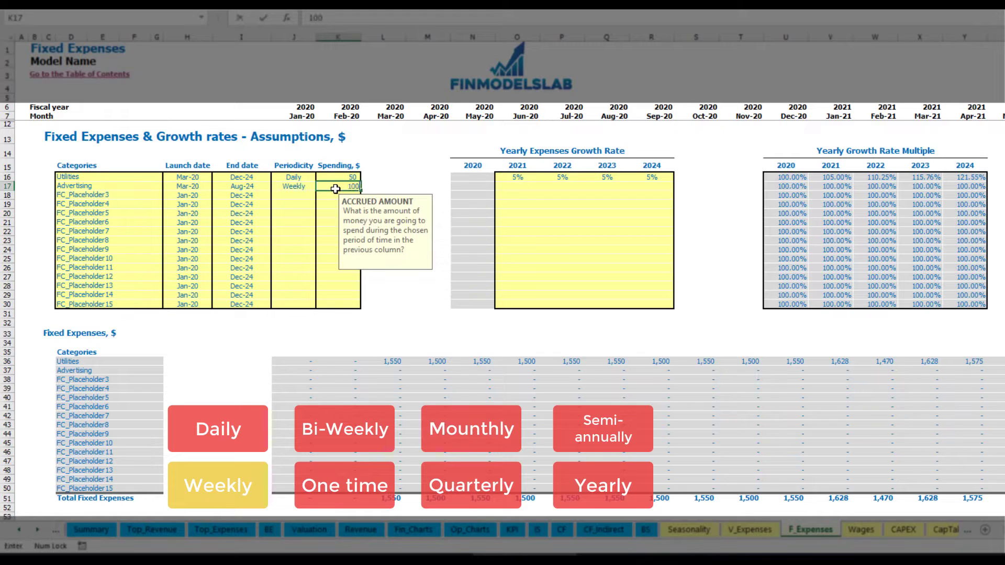
key("Return")
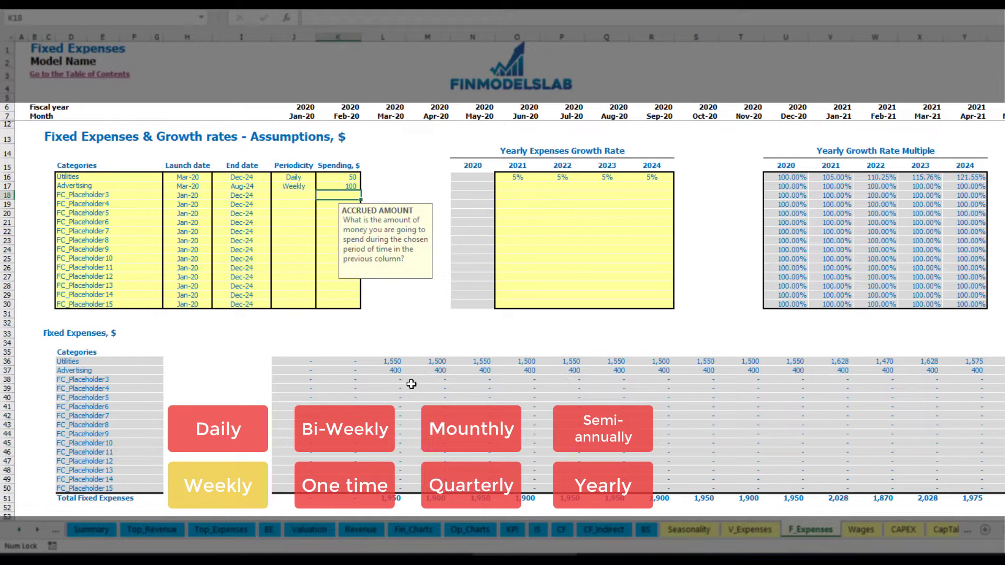
Examine the calculated monthly Advertising expenses from Mar-20 through to the 2024 months.
left_click(399, 371)
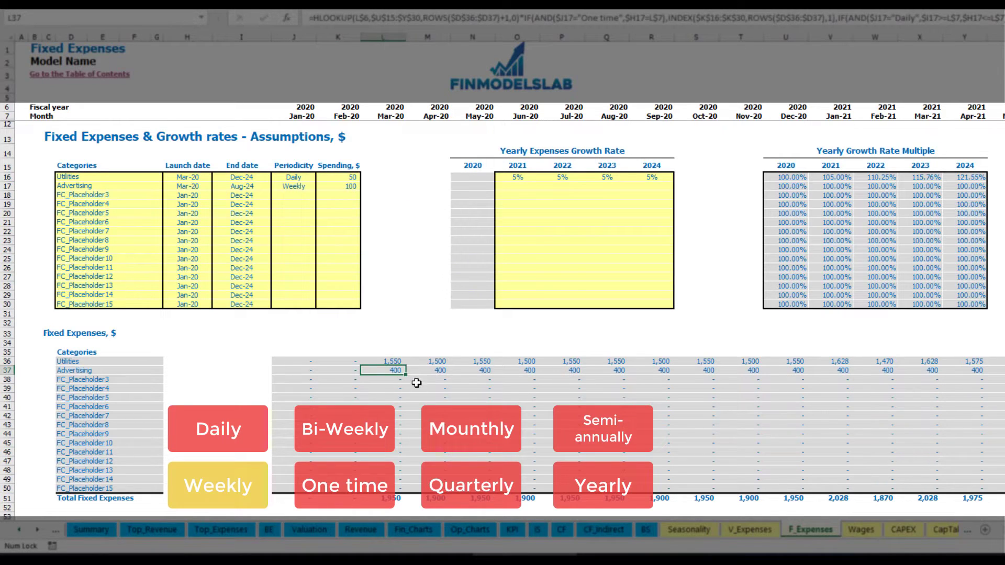
scroll(502, 314, "right", 4)
scroll(502, 314, "right", 20)
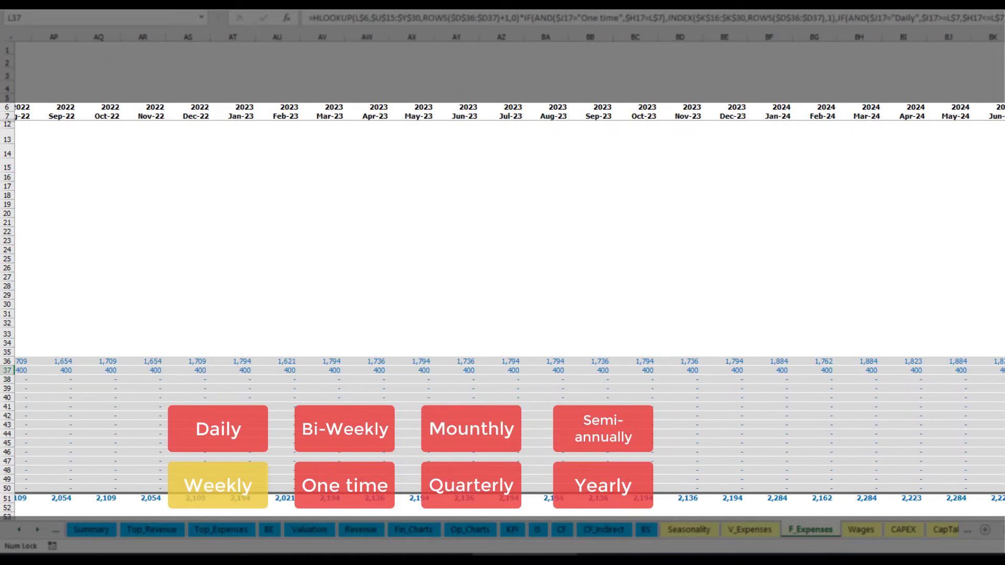
left_click(1002, 37)
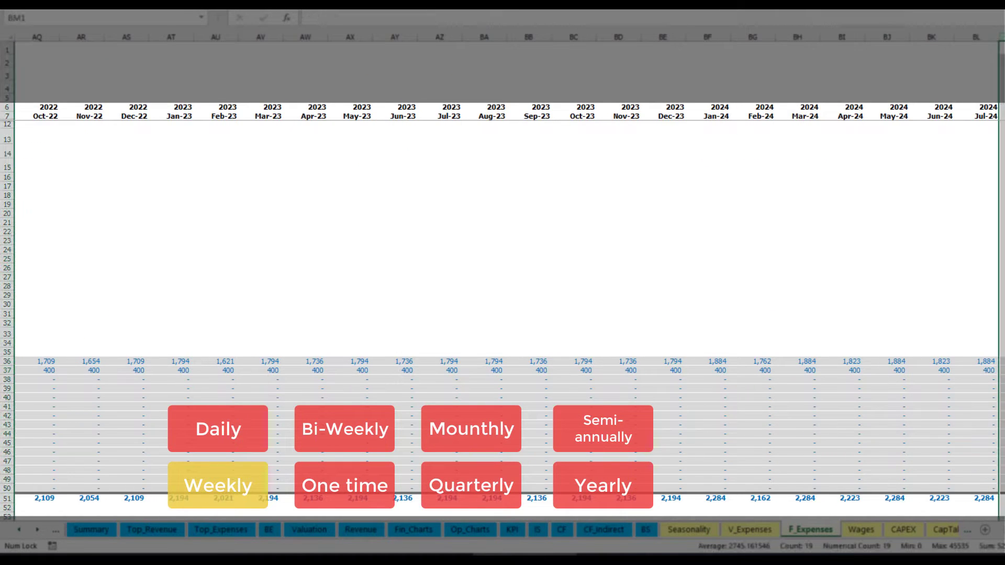
left_click(1002, 371)
scroll(813, 552, "left", 20)
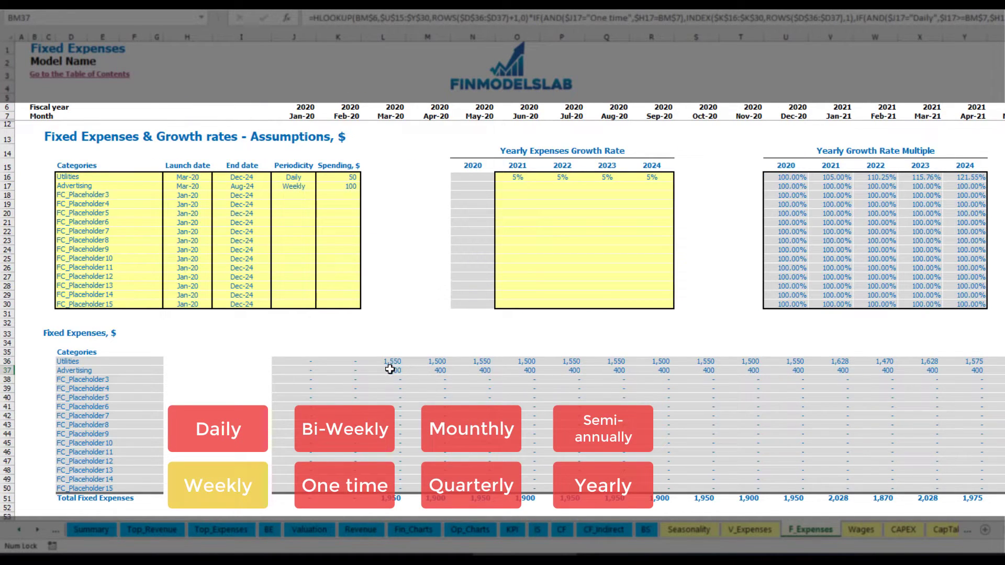
Change the Advertising periodicity to Bi-Weekly and its spending to 500.
left_click(296, 186)
left_click(320, 187)
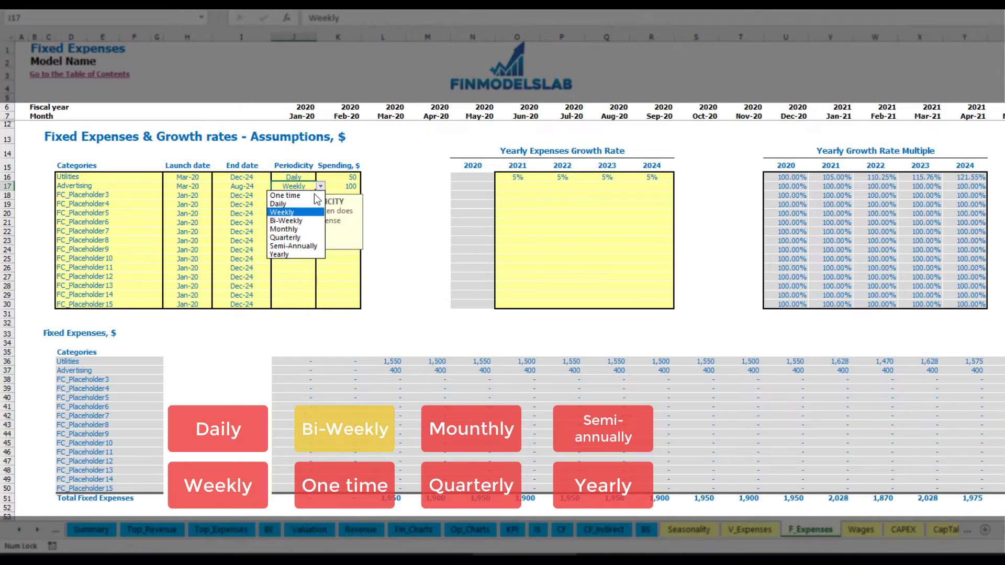
left_click(307, 220)
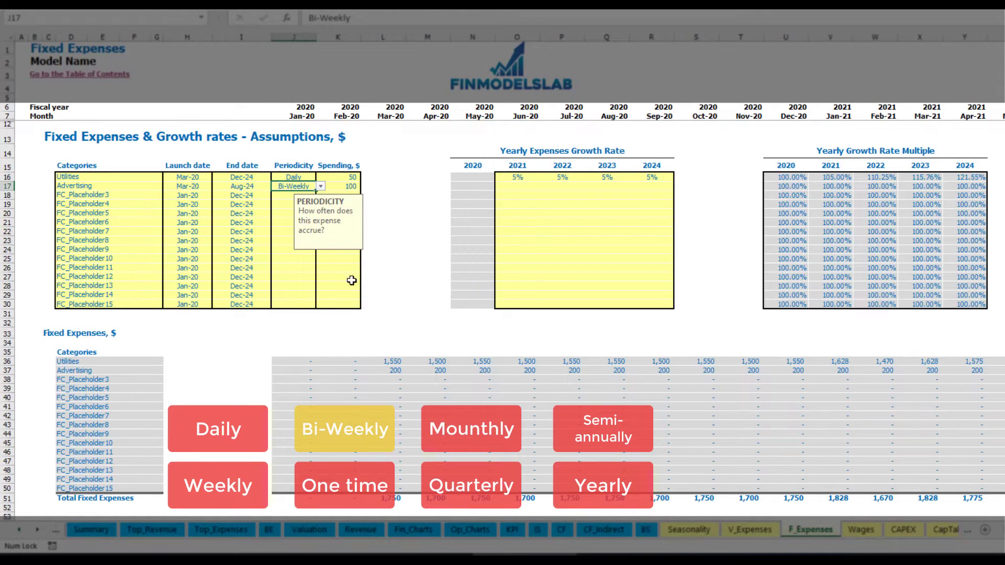
left_click(336, 187)
type("50")
key("Return")
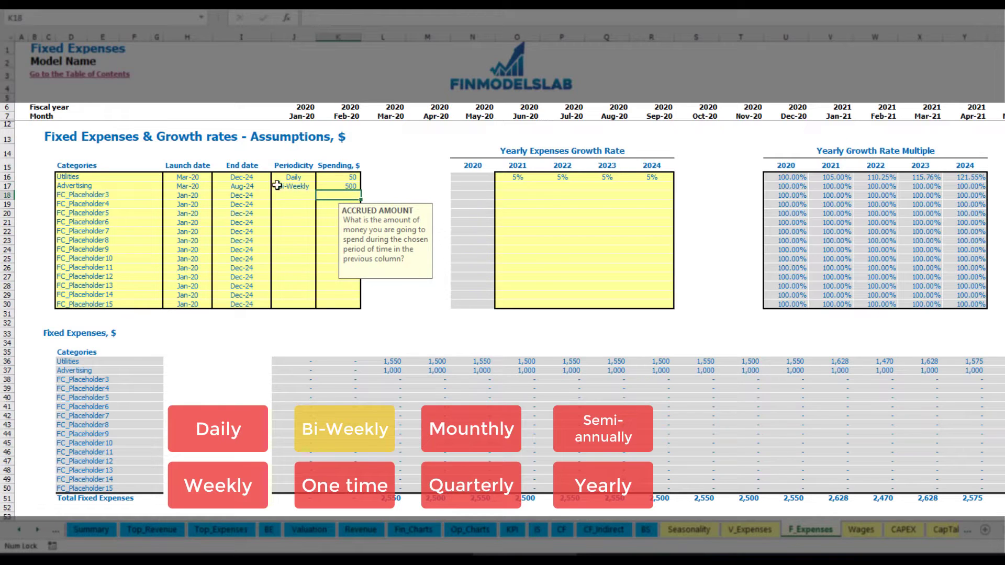
Change the Advertising launch date to Jul-20.
left_click(195, 180)
left_click(195, 186)
left_click(221, 188)
left_click(208, 187)
left_click(216, 186)
left_click(207, 231)
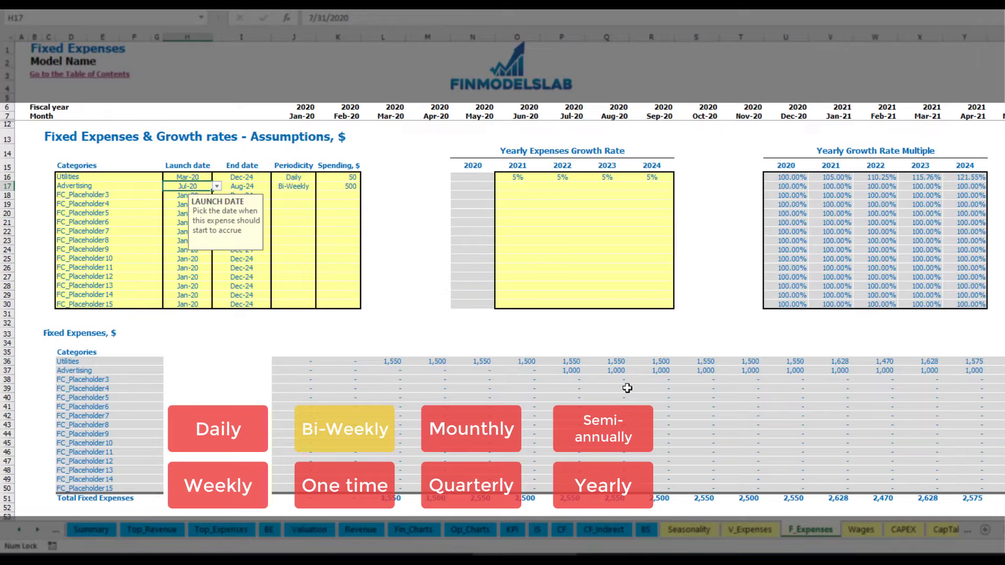
Examine the calculated monthly Advertising expenses from Jul-20 onward into 2021.
left_click(574, 374)
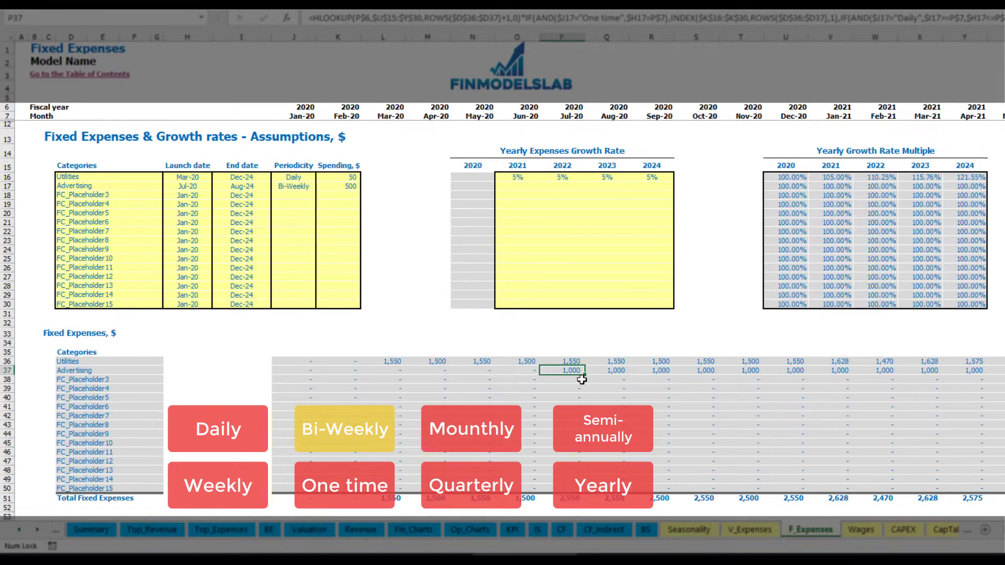
key("Right")
key("Right")
key("Right")
key("Right")
key("Right")
key("Right")
key("Right")
key("Right")
key("Right")
key("Right")
key("Right")
key("Right")
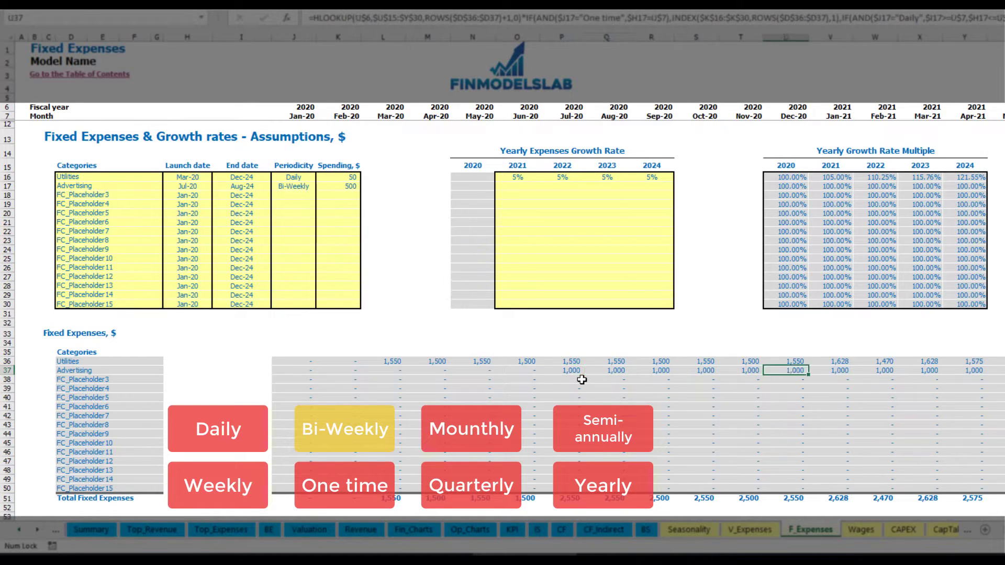
key("Right")
key("Right")
key("Right")
key("Right")
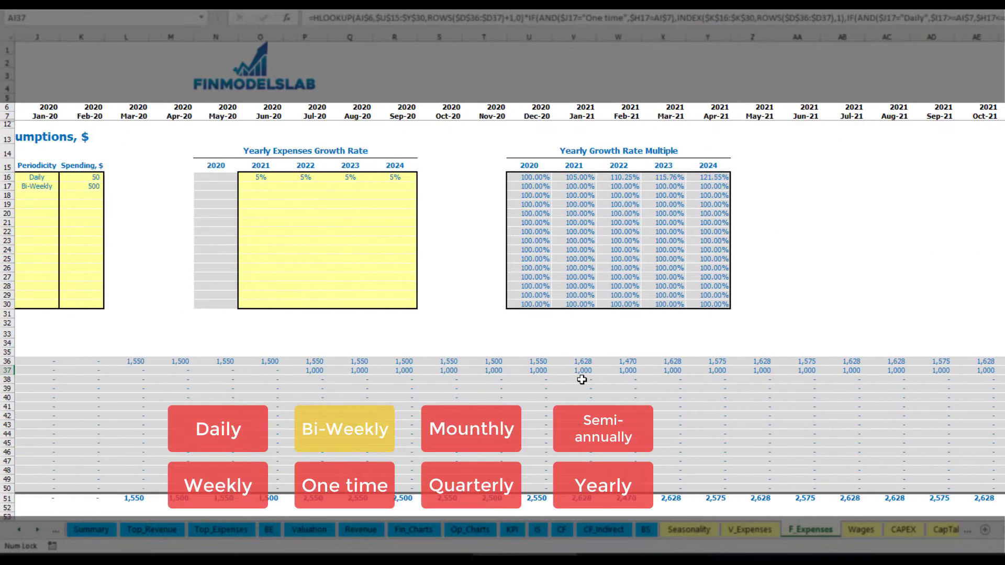
key("ctrl+Left")
key("ctrl+Left")
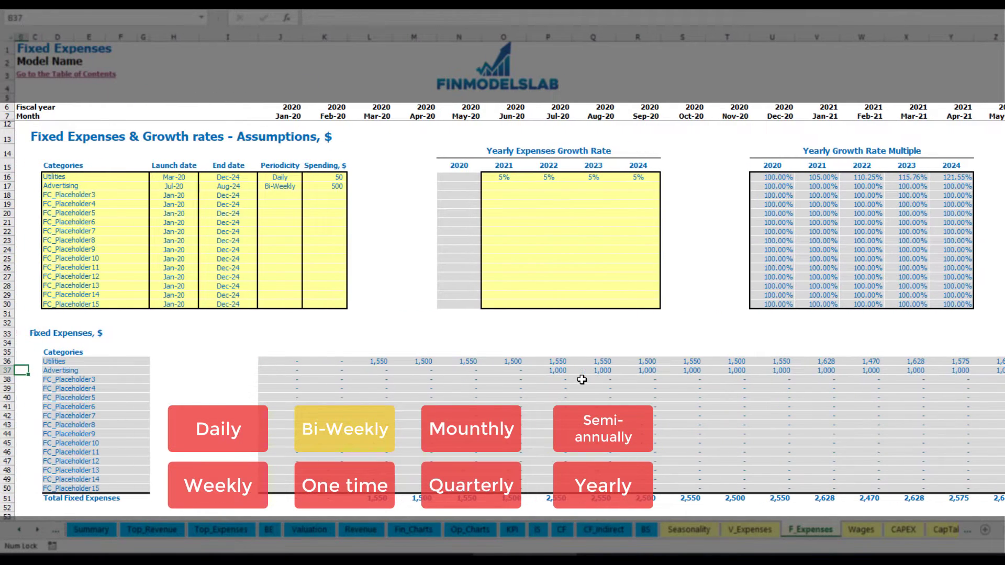
left_click(549, 373)
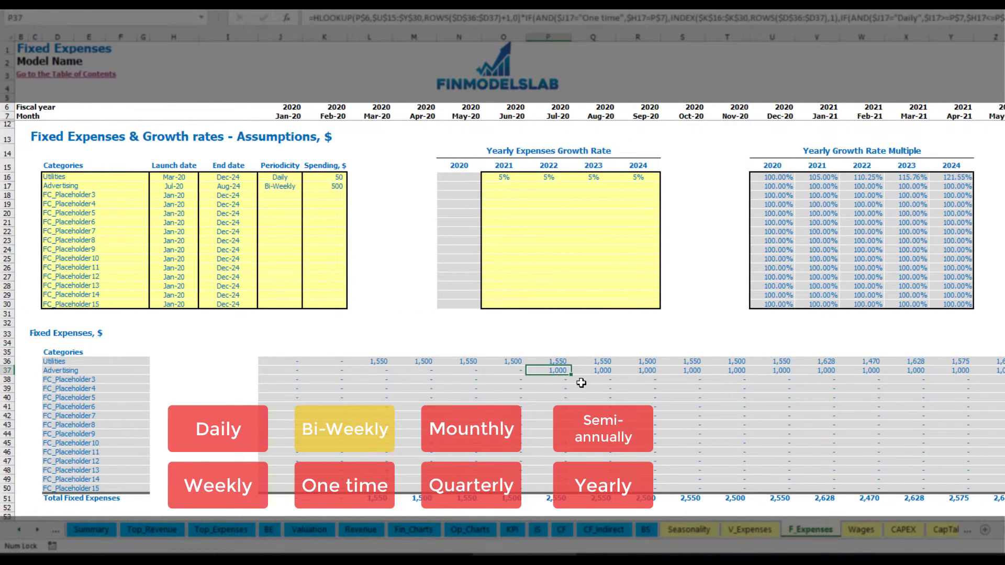
Set the Advertising yearly expenses growth rate to 3% for each year from 2021 through 2024.
left_click(503, 189)
type("3%")
key("ctrl+Return")
key("ctrl+c")
key("Right")
key("shift+Right")
key("shift+Right")
key("ctrl+v")
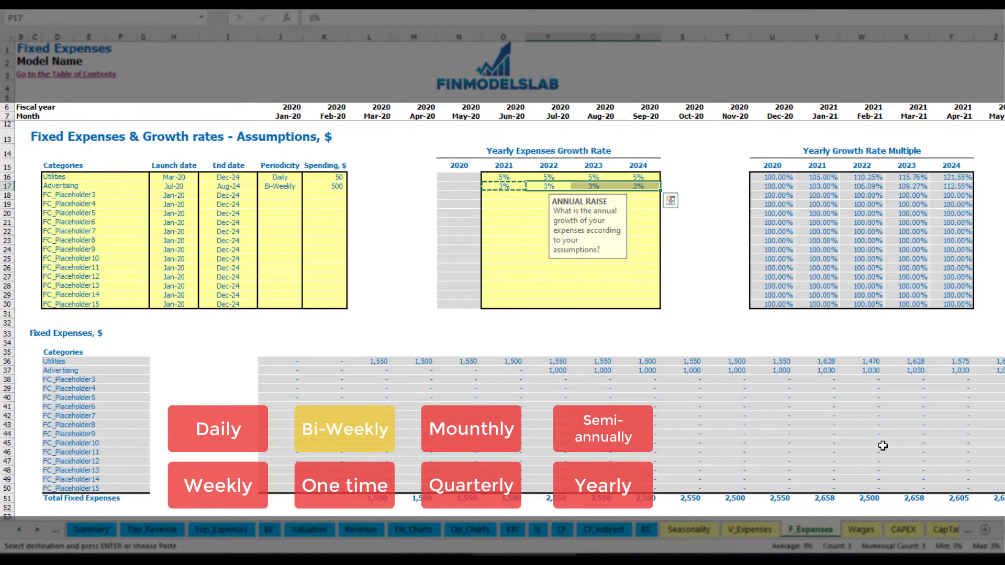
Review how the growth rate carries through the monthly Advertising expenses from Jan-21 to the 2024 months.
left_click(1003, 380)
left_click(967, 369)
left_click(845, 370)
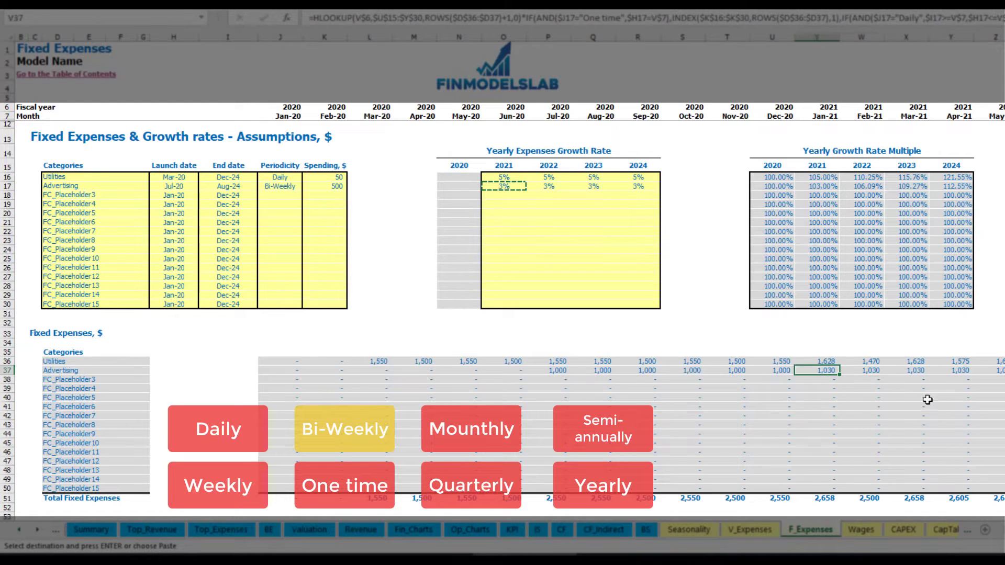
scroll(502, 262, "right", 12)
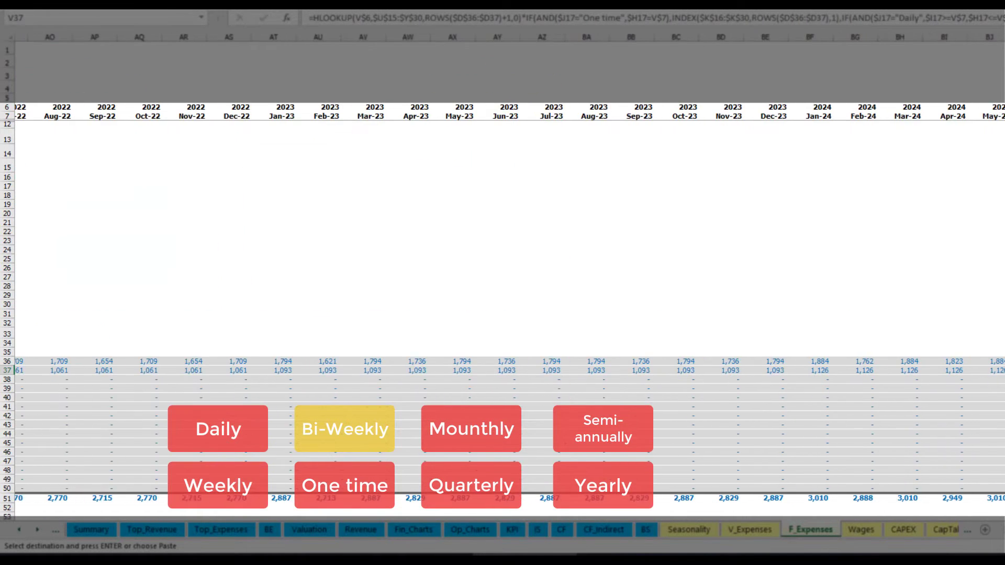
left_click(1001, 37)
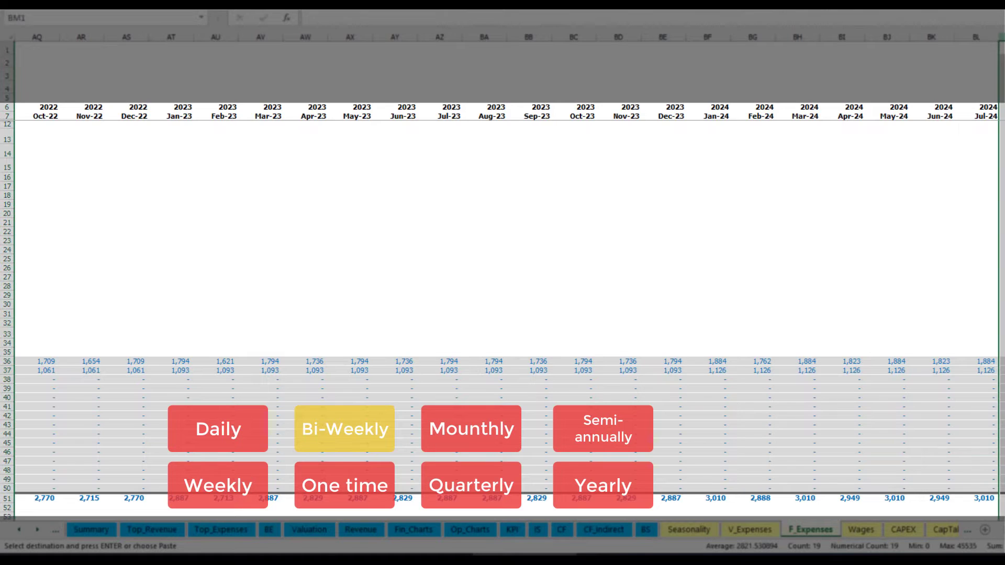
left_click_drag(974, 503, 932, 501)
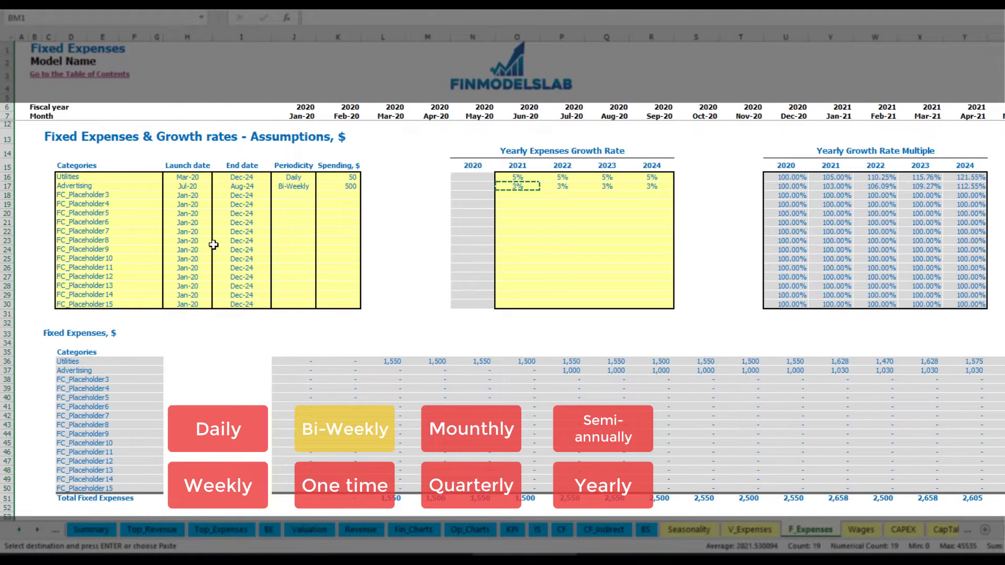
left_click(247, 186)
Rename the third fixed expense category, FC_Placeholder3, as Office Setup.
left_click(88, 195)
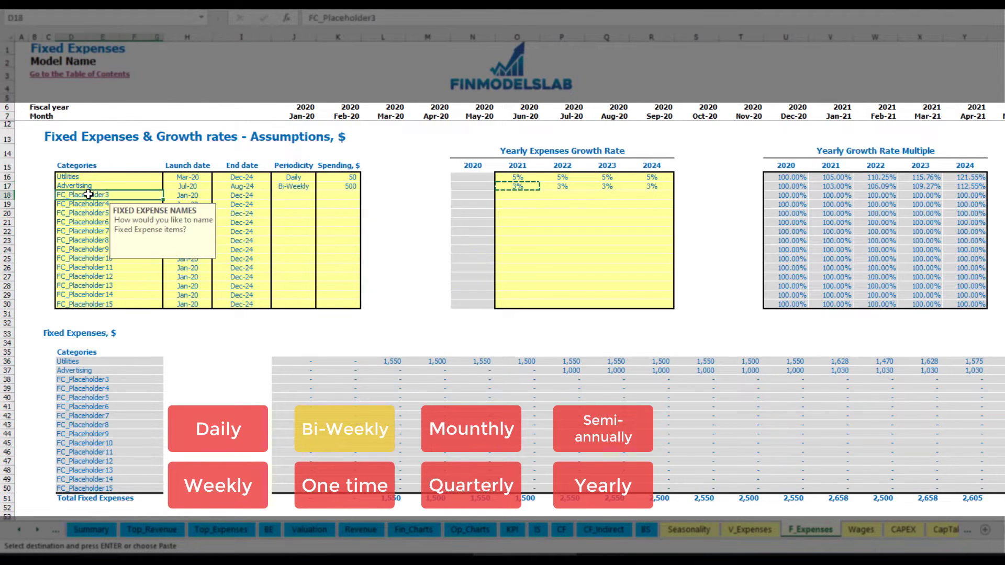
type("Setup")
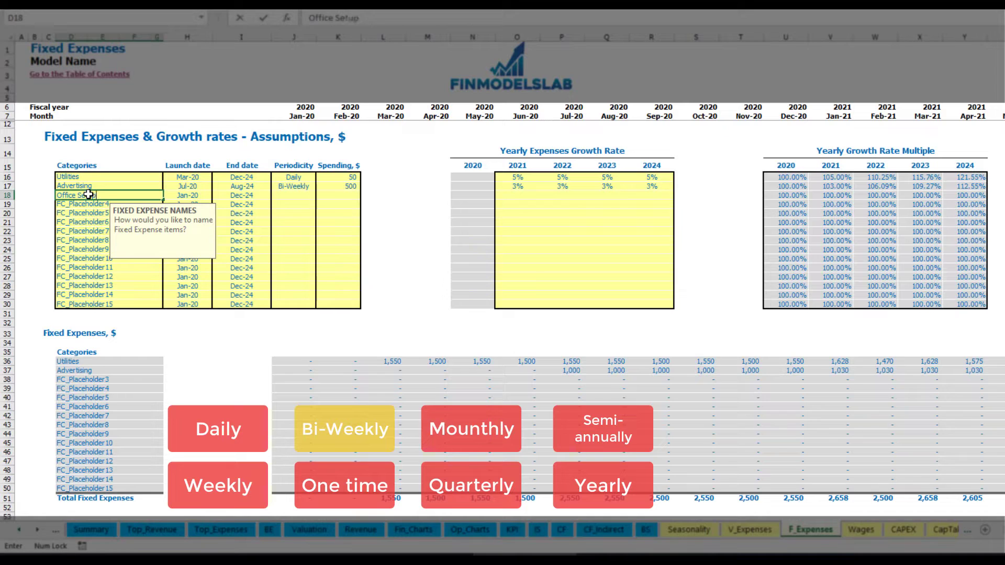
type("ffice Setup")
key("Return")
Set Office Setup to a One time expense with launch date Feb-20 and spending of 5000, and check its calculated Feb-20 amount.
left_click(296, 197)
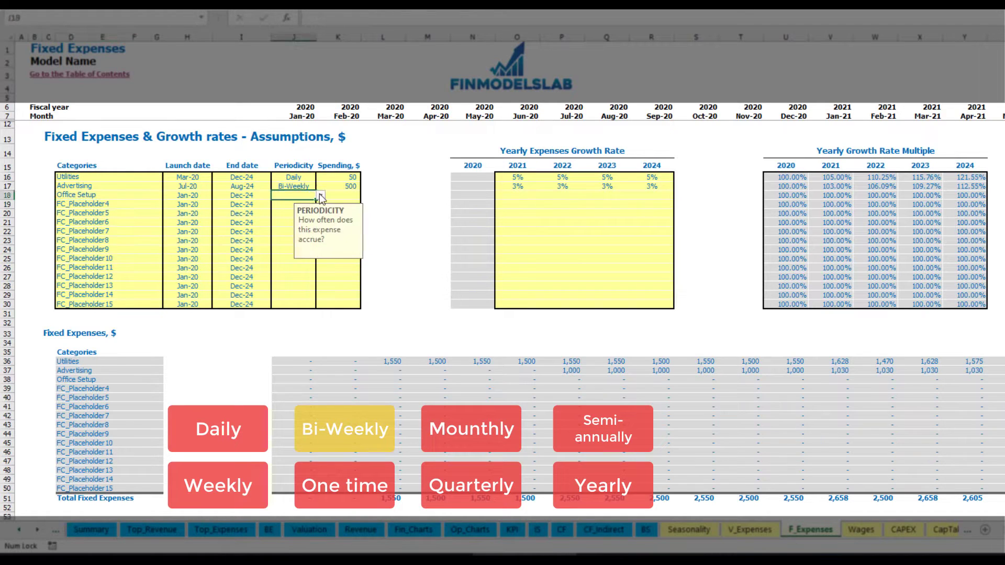
left_click(320, 195)
left_click(293, 202)
left_click(203, 195)
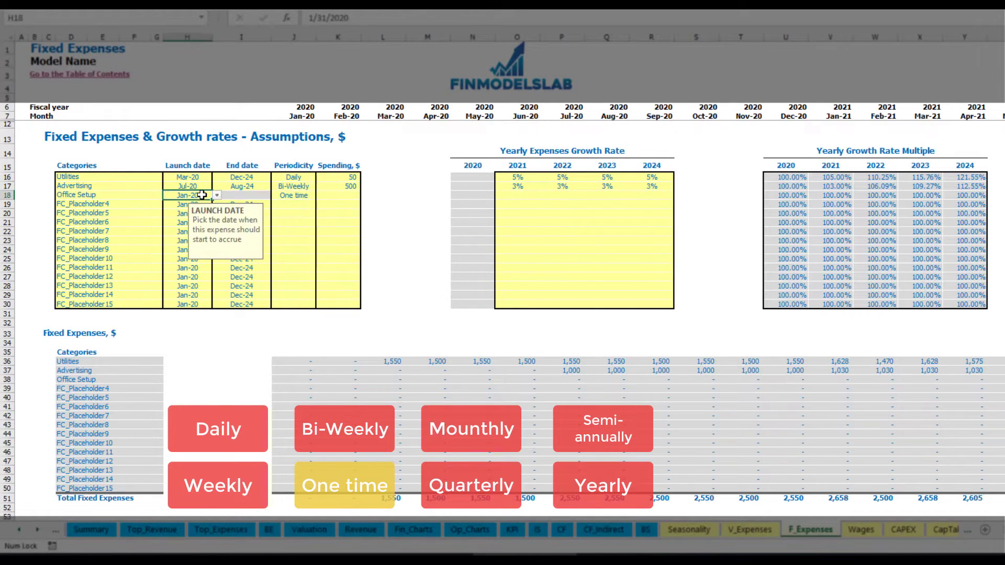
left_click(217, 196)
left_click(250, 213)
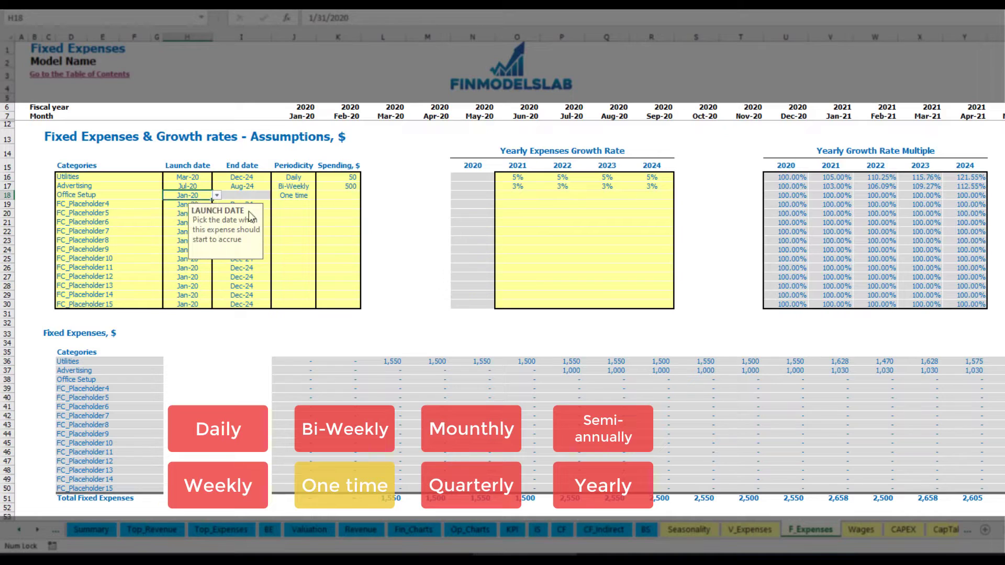
left_click(330, 196)
type("5000")
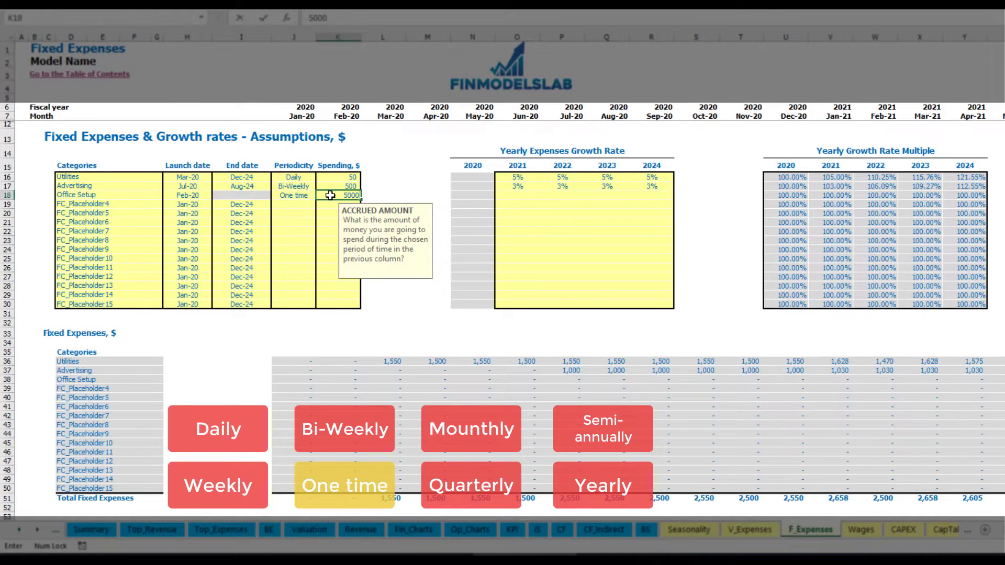
left_click_drag(518, 195, 641, 200)
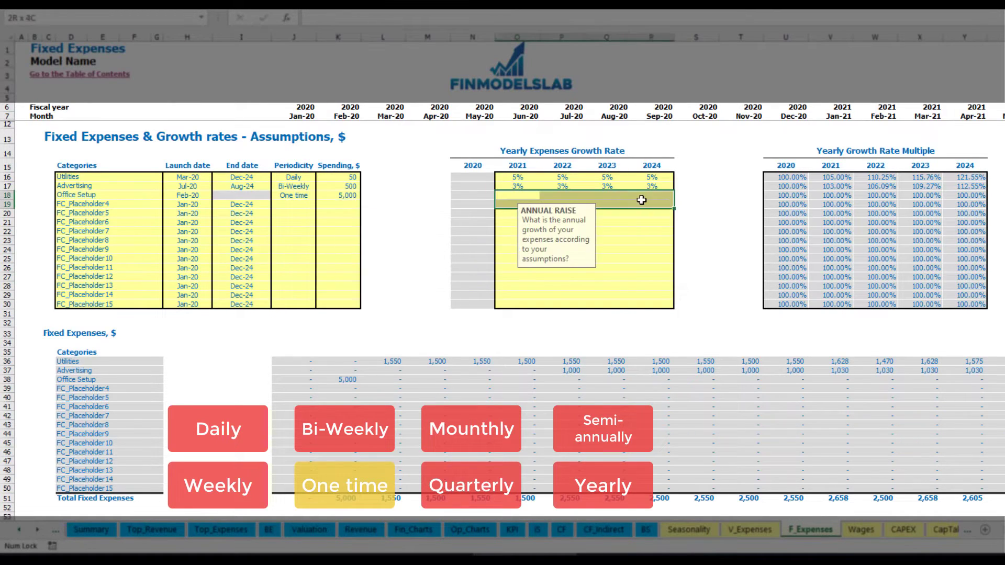
left_click(351, 380)
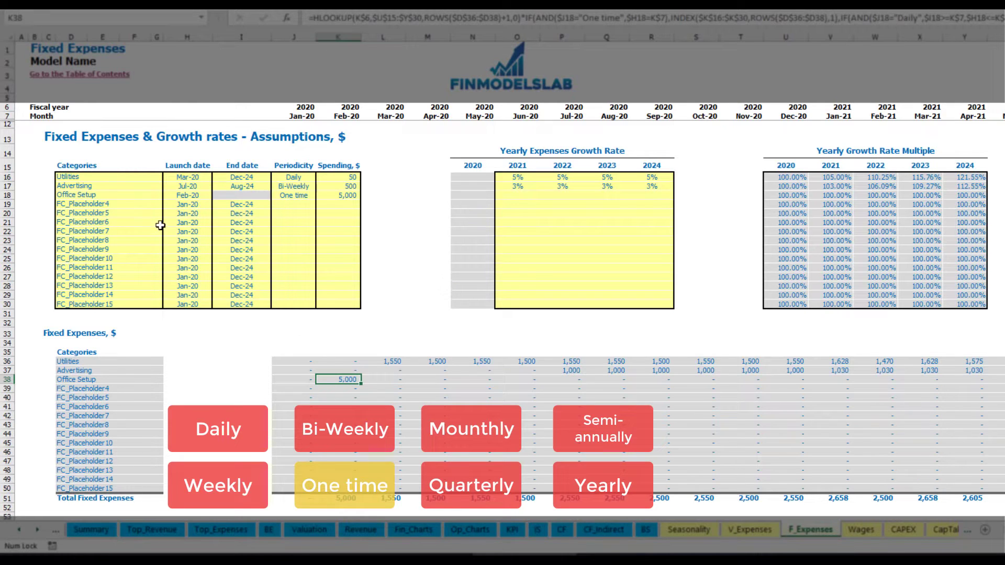
Rename the fourth fixed expense category, FC_Placeholder4, as Insurance.
left_click(139, 207)
key("BackSpace")
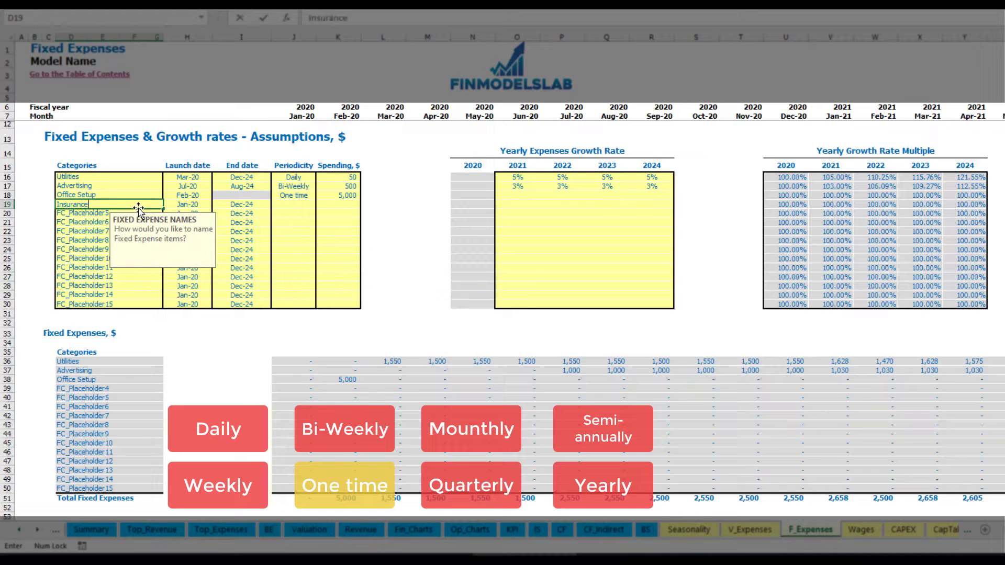
key("Return")
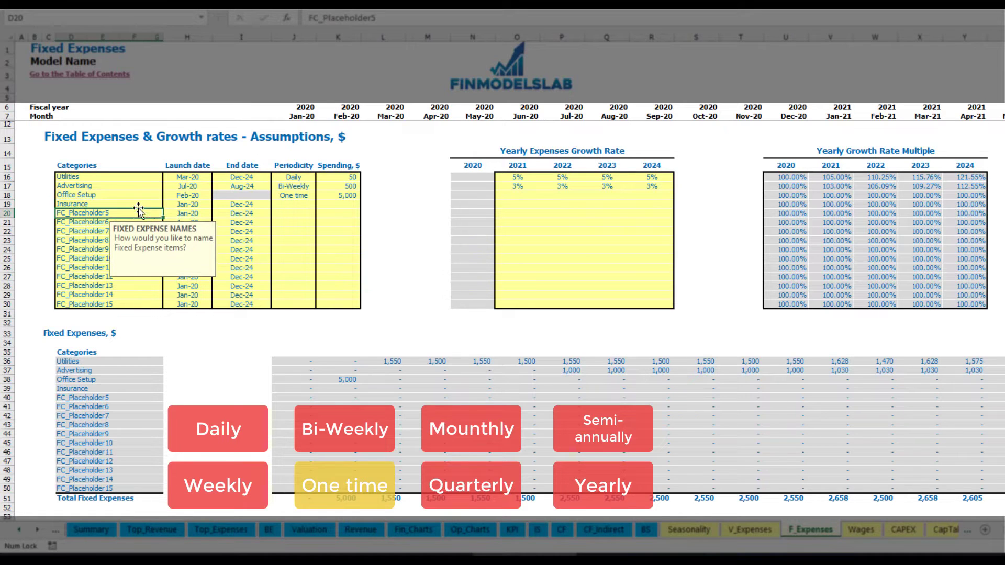
Set the Insurance periodicity to Monthly and its spending to 1000.
left_click(188, 206)
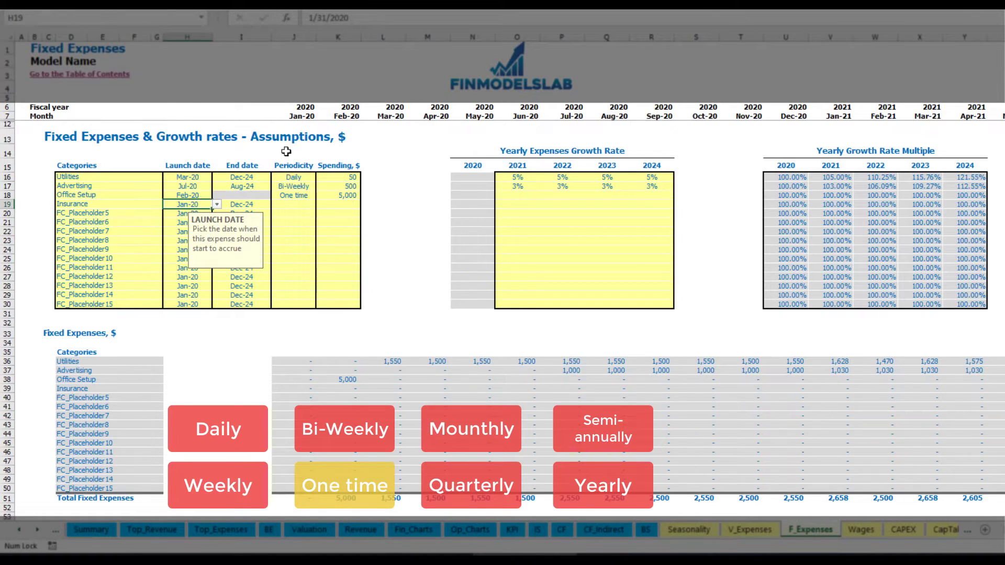
left_click(254, 206)
left_click(302, 206)
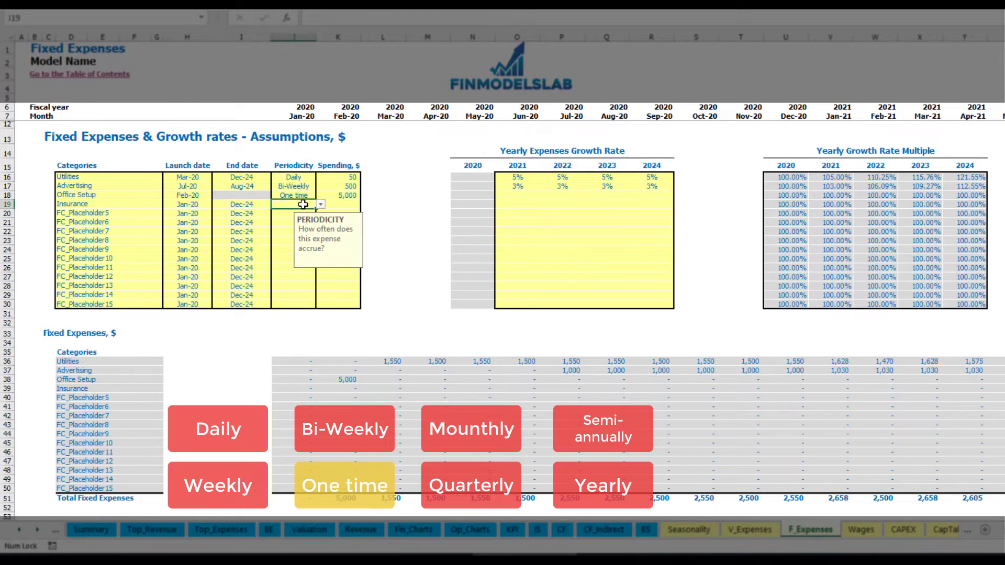
left_click(320, 206)
left_click(285, 247)
left_click(345, 204)
type("1000")
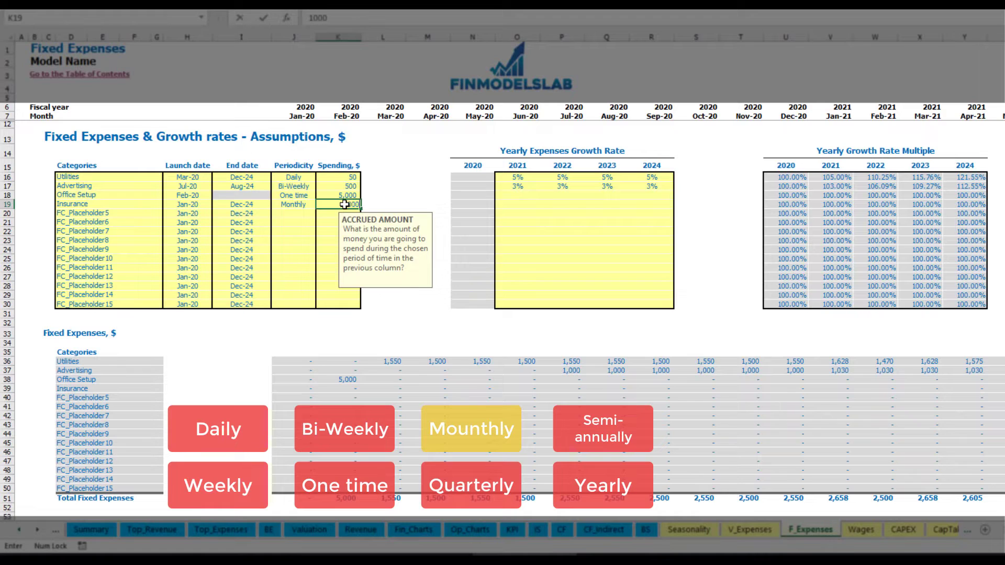
Enter Insurance yearly growth rates of 5% for 2021, 3% for 2022, 2% for 2023 and 1% for 2024.
left_click(518, 209)
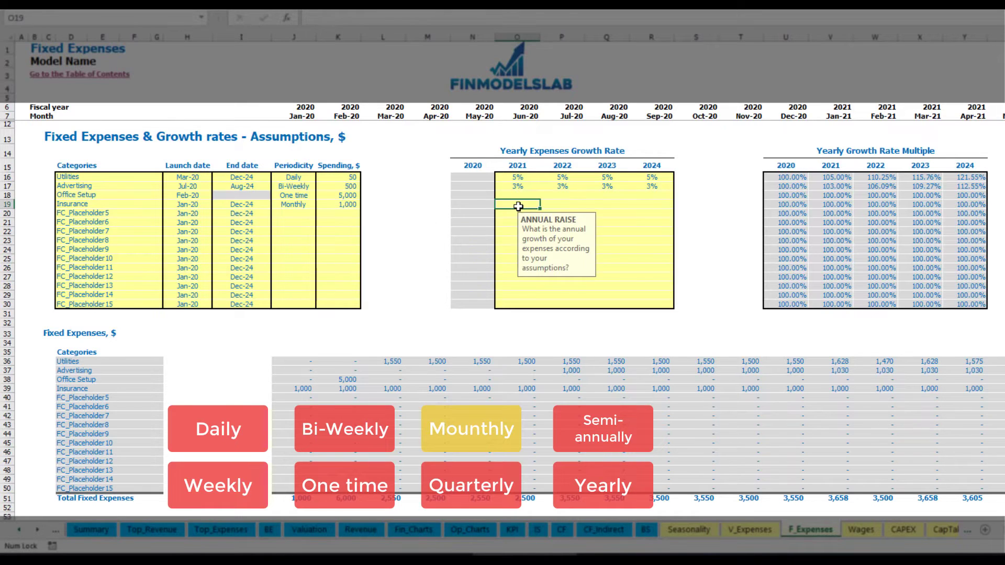
left_click(518, 206)
key("Right")
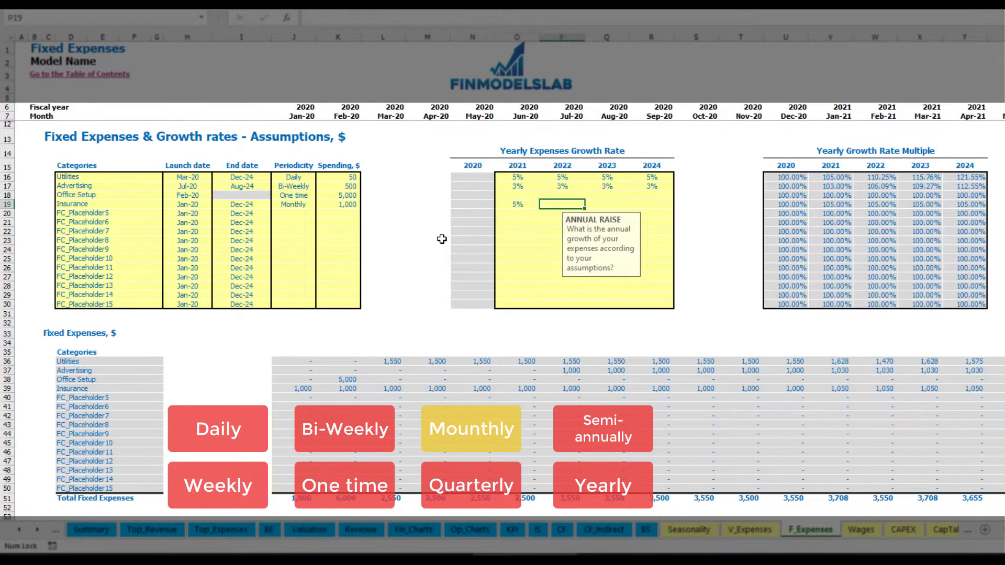
type("3")
key("Right")
type("2")
key("Return")
key("Up")
key("Right")
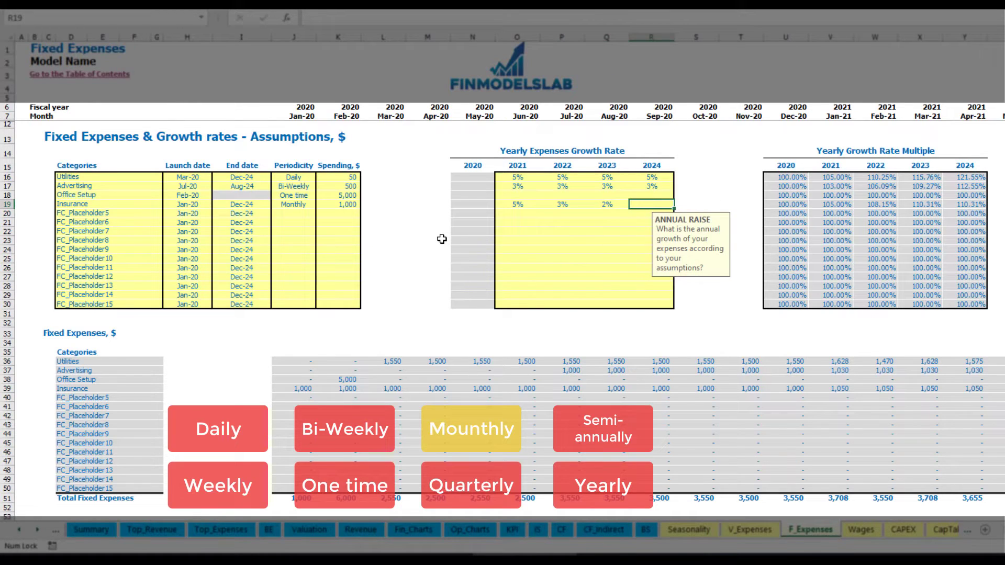
type("1")
key("Return")
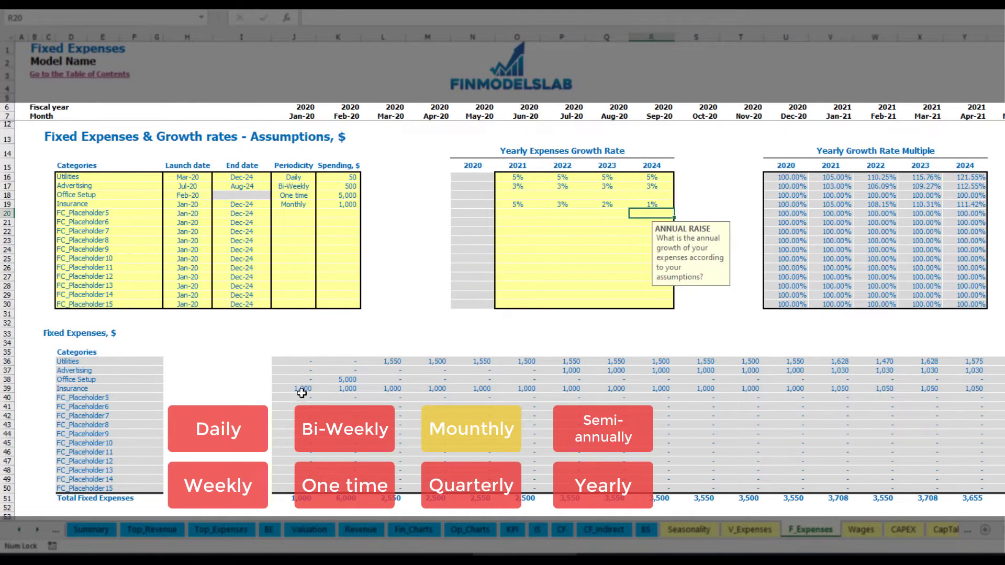
Review the calculated monthly Insurance expenses from Jan-20 into the 2021 months.
left_click_drag(301, 389, 659, 407)
left_click_drag(739, 392, 817, 389)
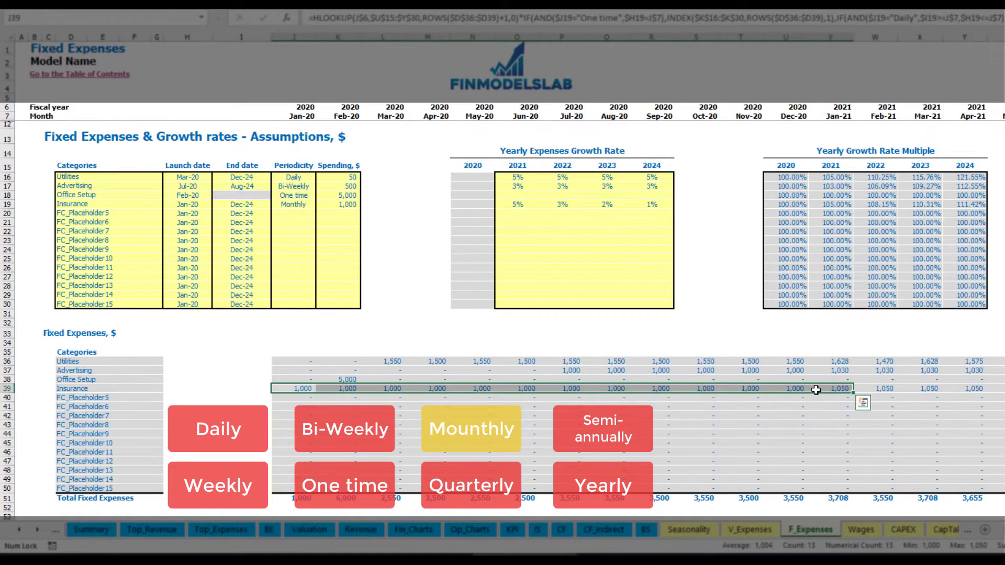
left_click(815, 390)
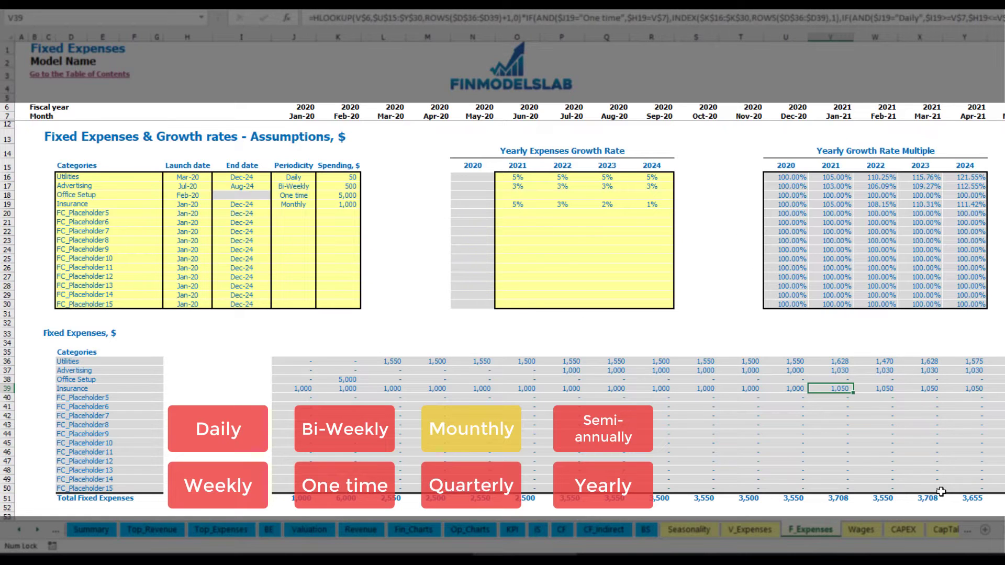
scroll(502, 262, "right", 3)
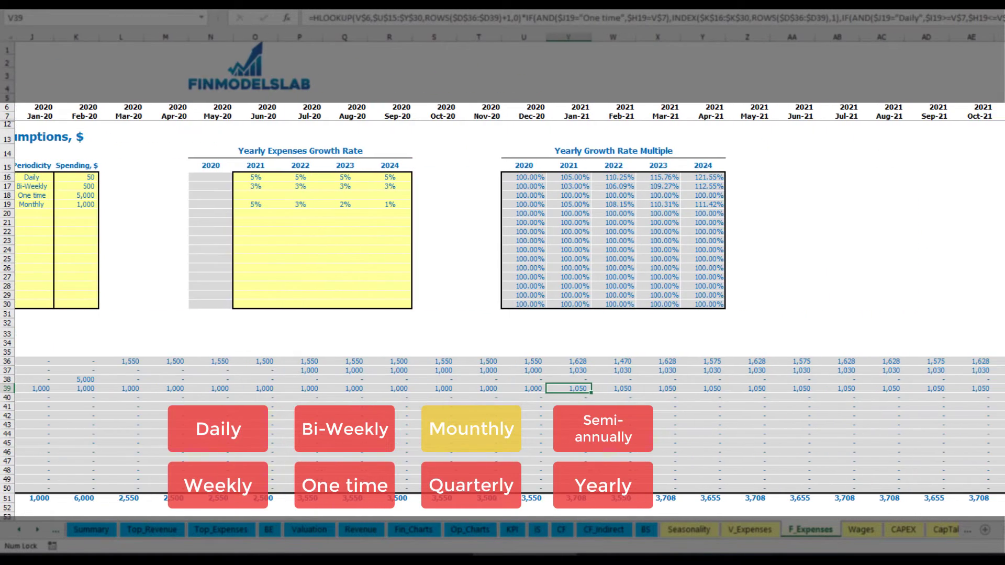
left_click(1004, 37)
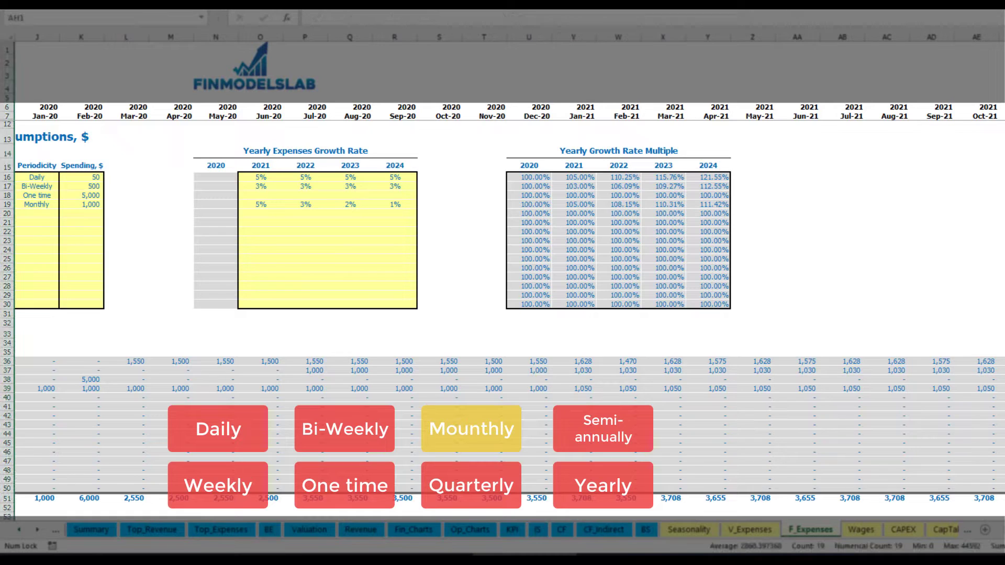
left_click(1004, 389)
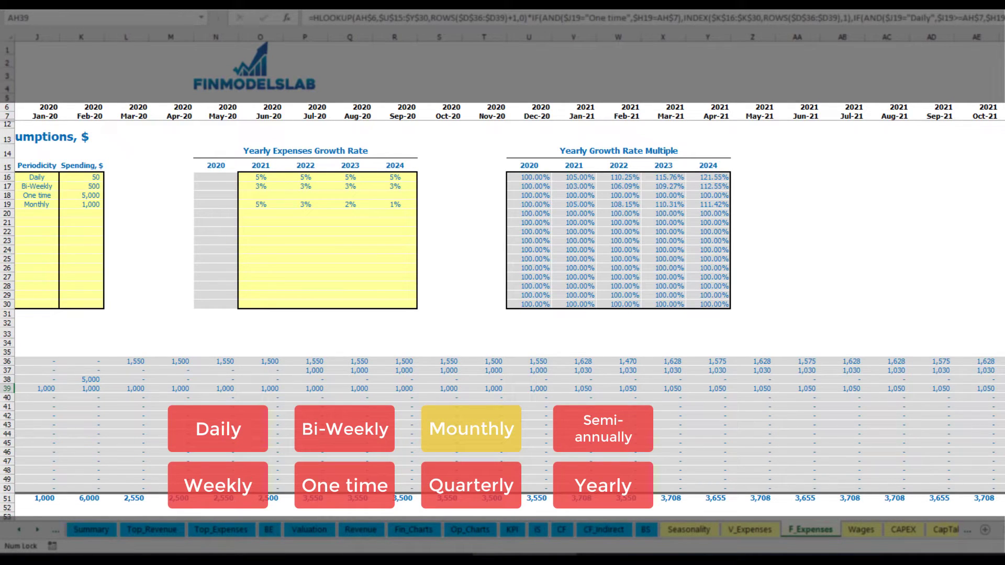
scroll(521, 354, "left", 5)
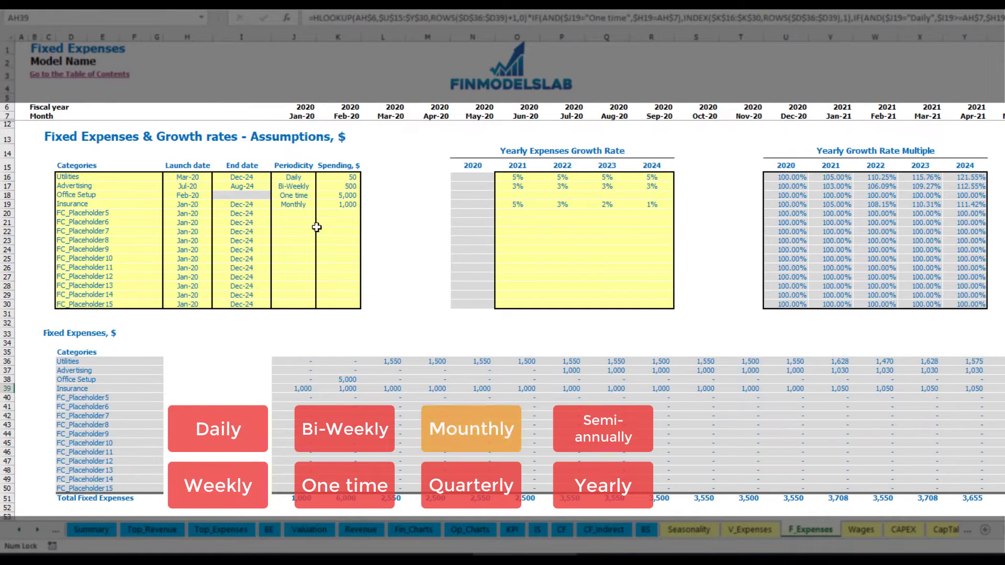
Change the Insurance periodicity to Quarterly and check its calculated expenses in Jan-20, Apr-20 and Jul-20.
left_click(299, 205)
left_click(320, 205)
left_click(316, 253)
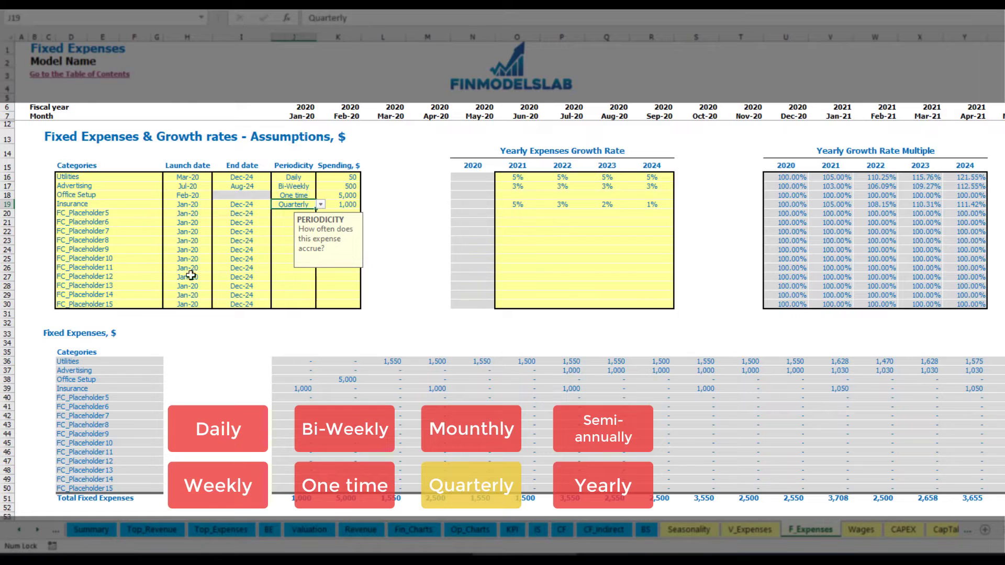
left_click(291, 389)
left_click(433, 385)
left_click(559, 390)
Change the Insurance launch date to Feb-20 and check the calculated expense for that month.
left_click(203, 202)
left_click(216, 204)
left_click(186, 224)
left_click(351, 386)
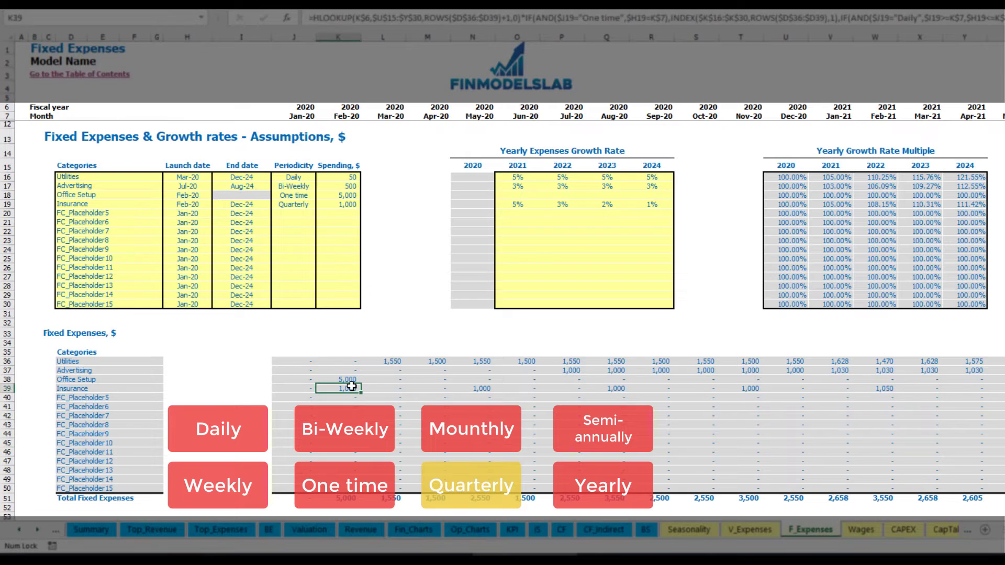
Check the calculated quarterly Insurance expenses in Feb-20, May-20 and Aug-20.
left_click(480, 389)
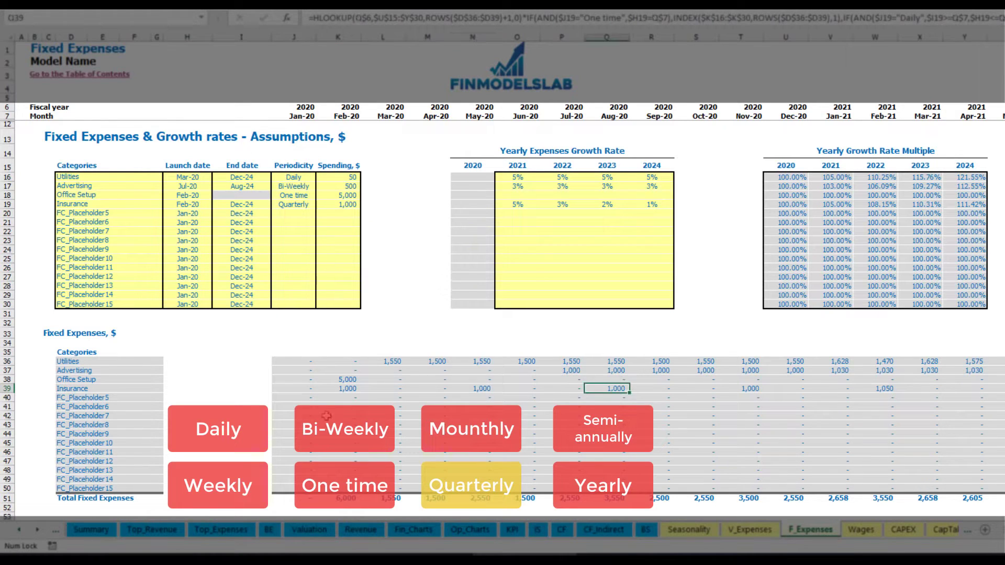
left_click(337, 388)
left_click(485, 389)
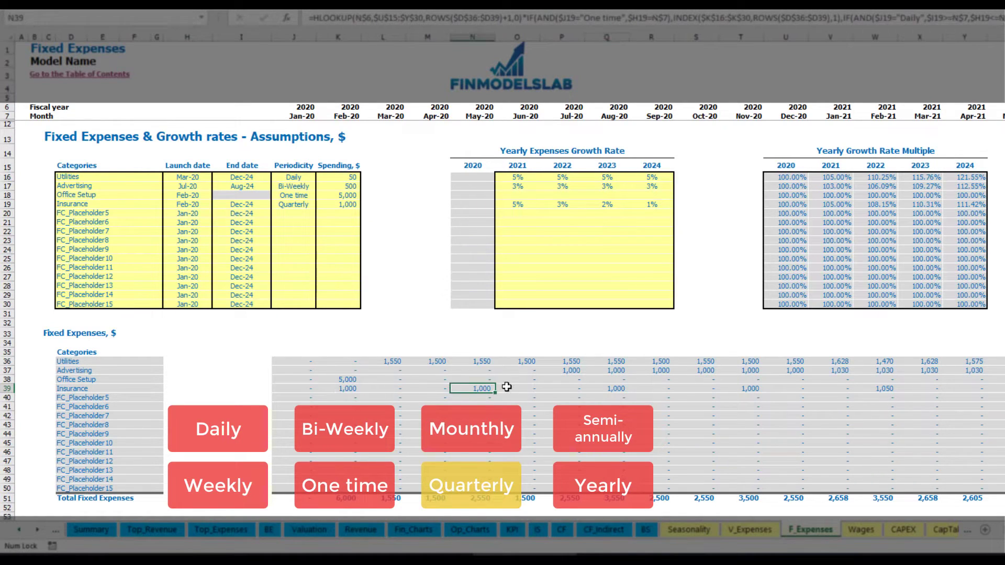
Change the Insurance periodicity to Semi-Annually and review its calculated expenses from Feb-20 into early 2021.
left_click(309, 204)
left_click(320, 205)
left_click(307, 264)
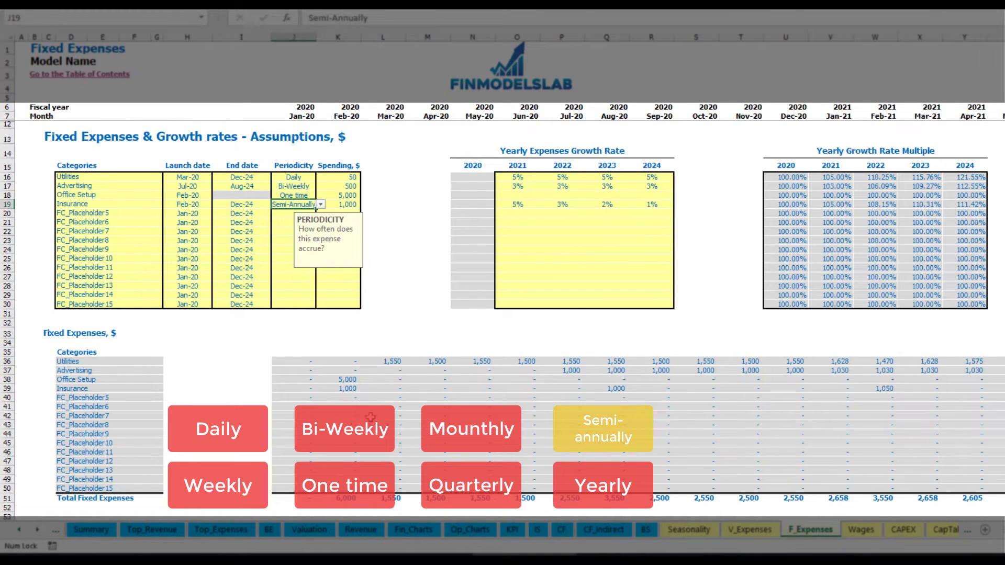
left_click_drag(346, 389, 838, 389)
left_click(876, 397)
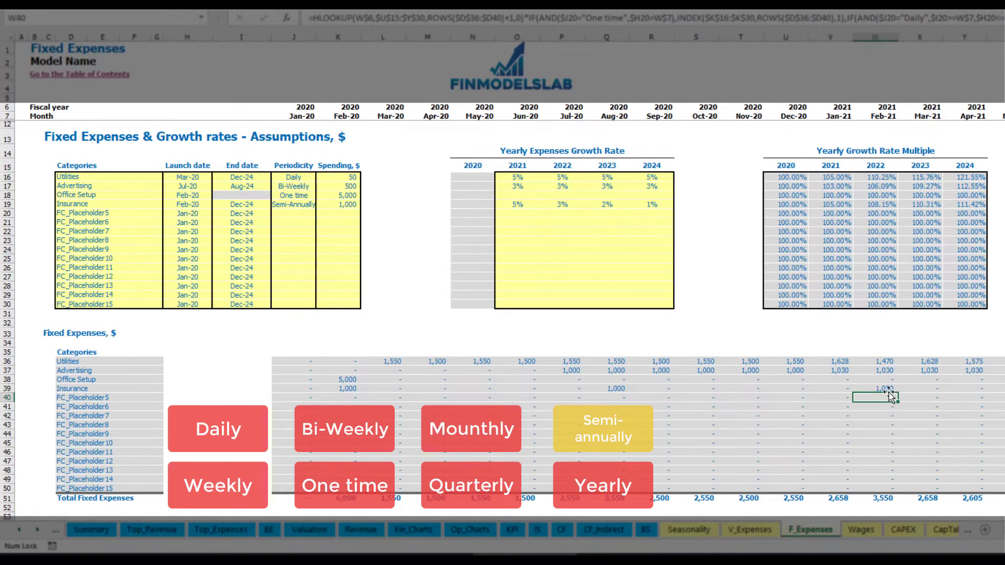
Change the Insurance periodicity to Yearly and review its calculated expenses from Feb-20 across the 2021 months.
left_click(303, 204)
left_click(320, 204)
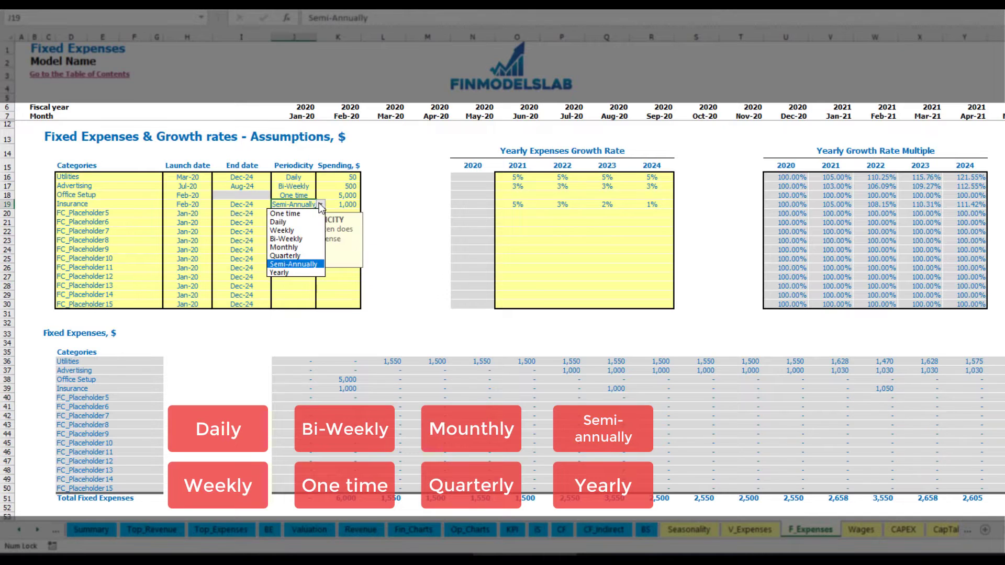
left_click(286, 271)
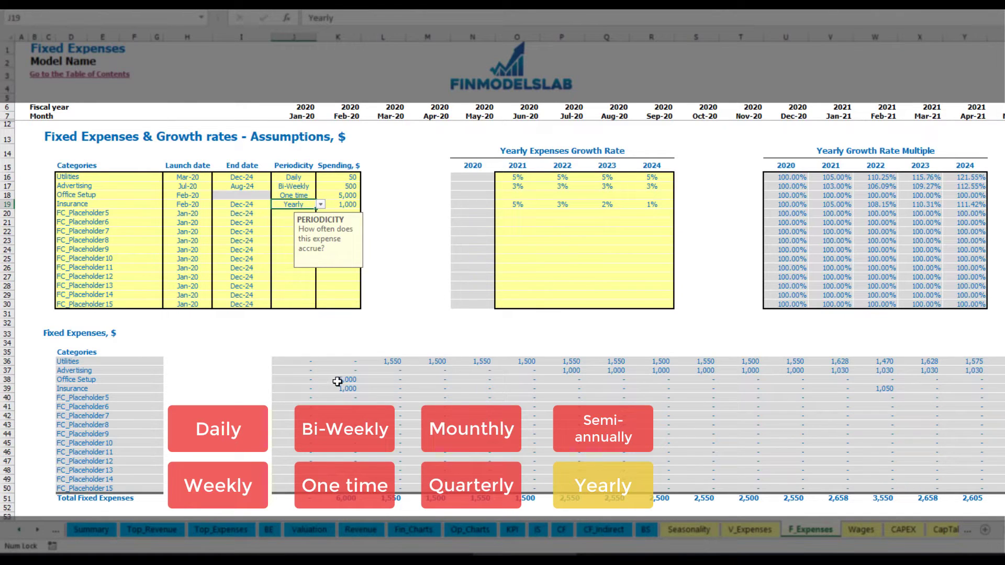
left_click_drag(341, 390, 1001, 391)
Check the Insurance launch and end dates, and review the monthly Fixed Expenses calculation block for all categories.
left_click(201, 208)
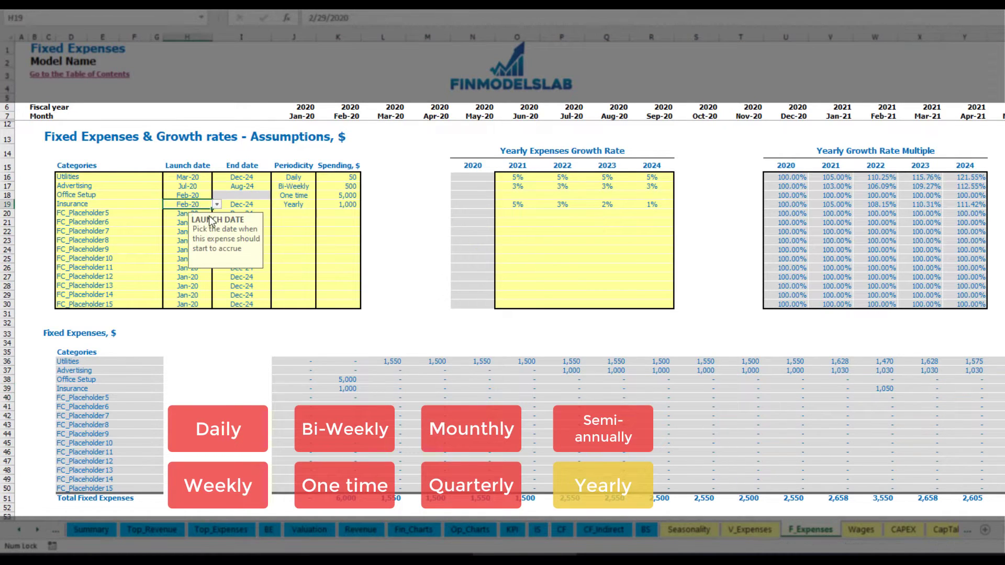
left_click(241, 202)
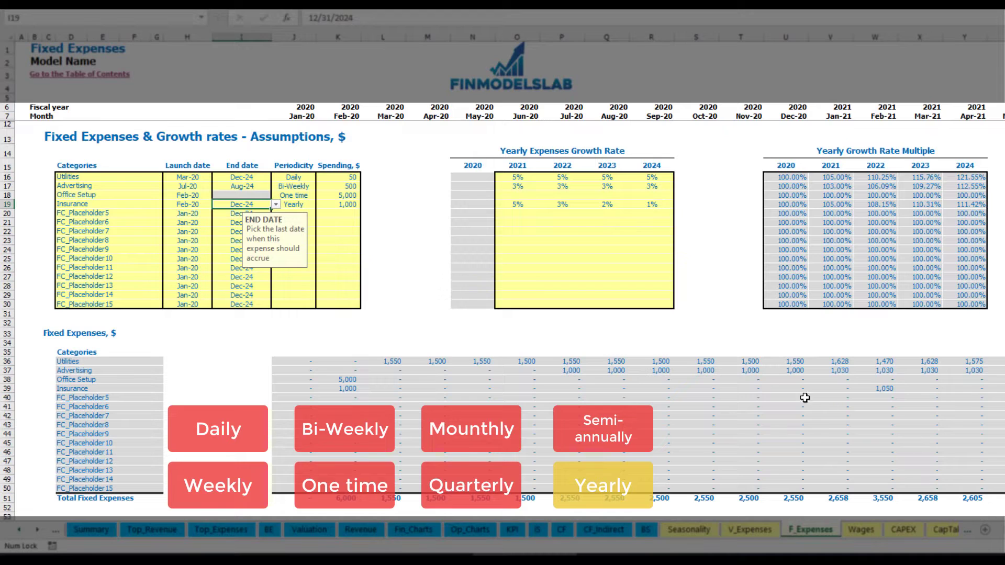
left_click(703, 305)
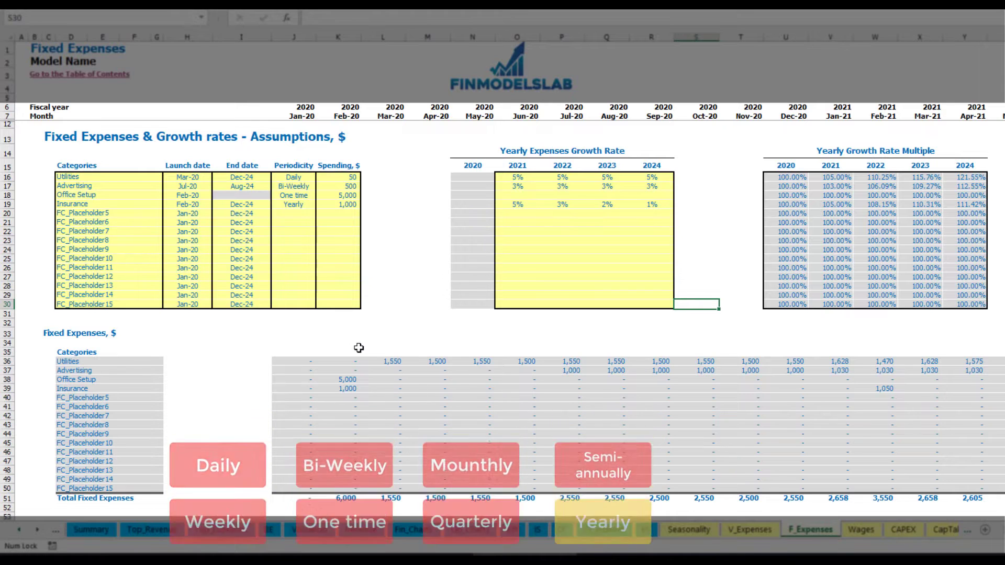
left_click_drag(292, 360, 934, 491)
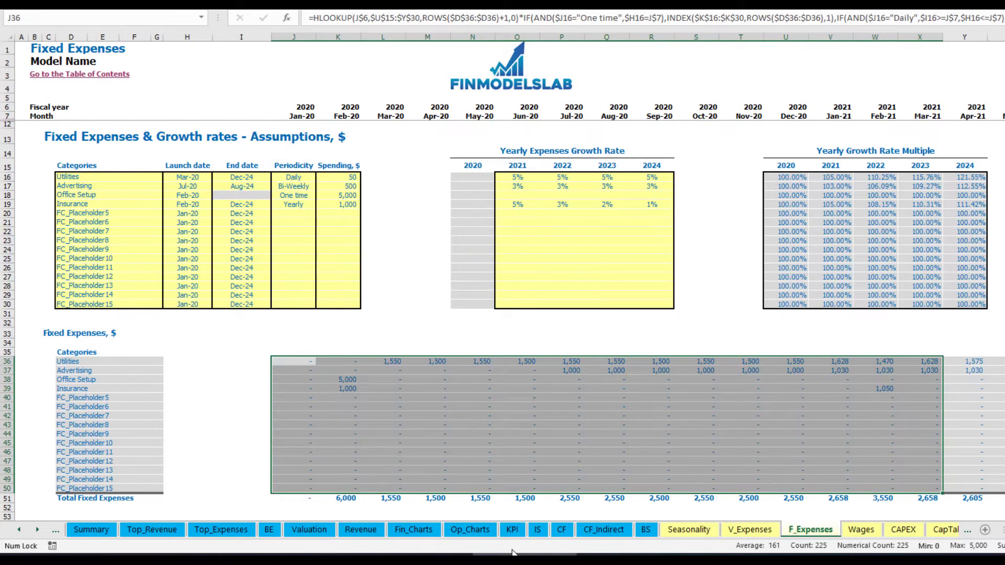
Open the Income Statement sheet and expand Total Fixed Expenses to examine its category rows.
left_click(537, 530)
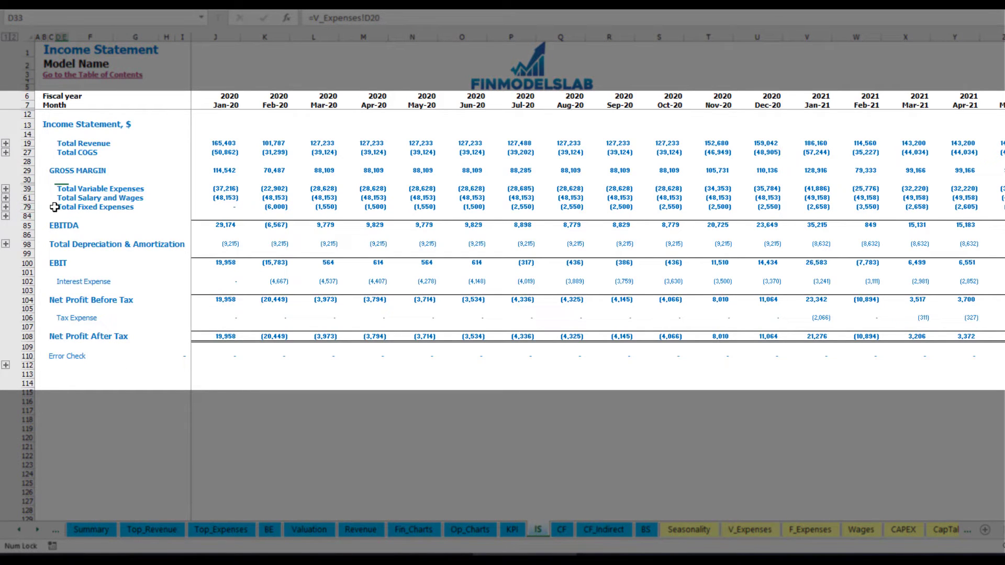
left_click(60, 208)
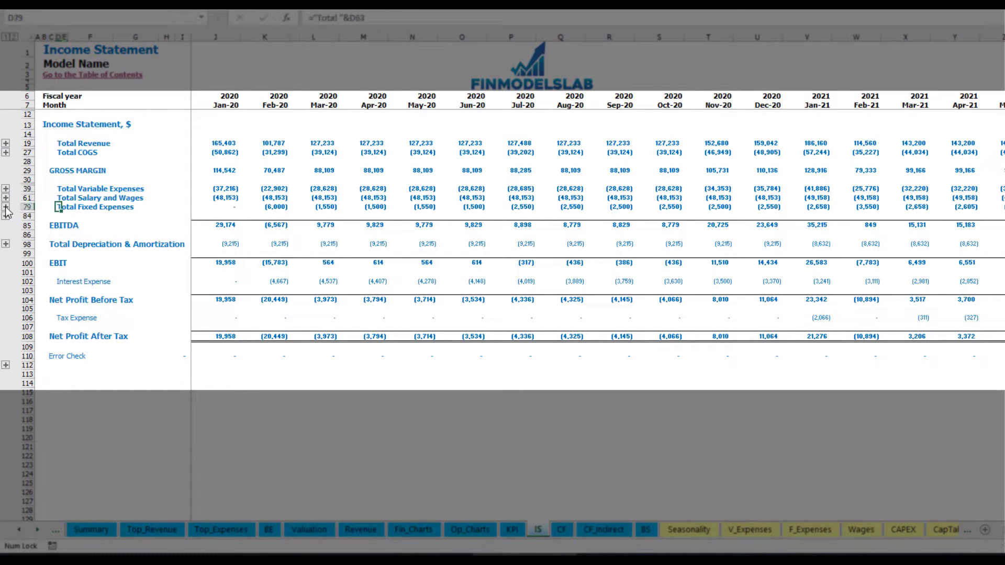
left_click(5, 207)
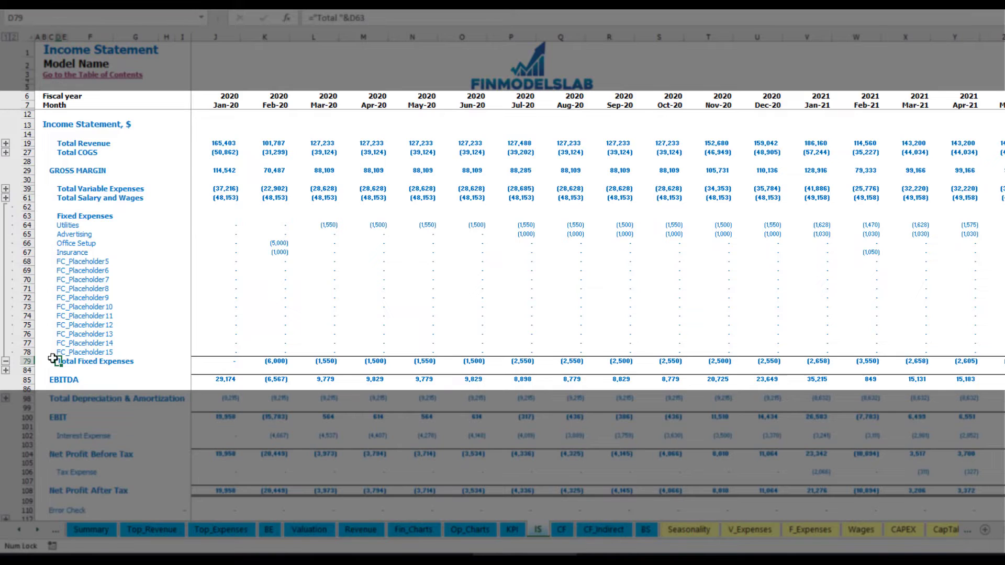
left_click_drag(27, 225, 67, 352)
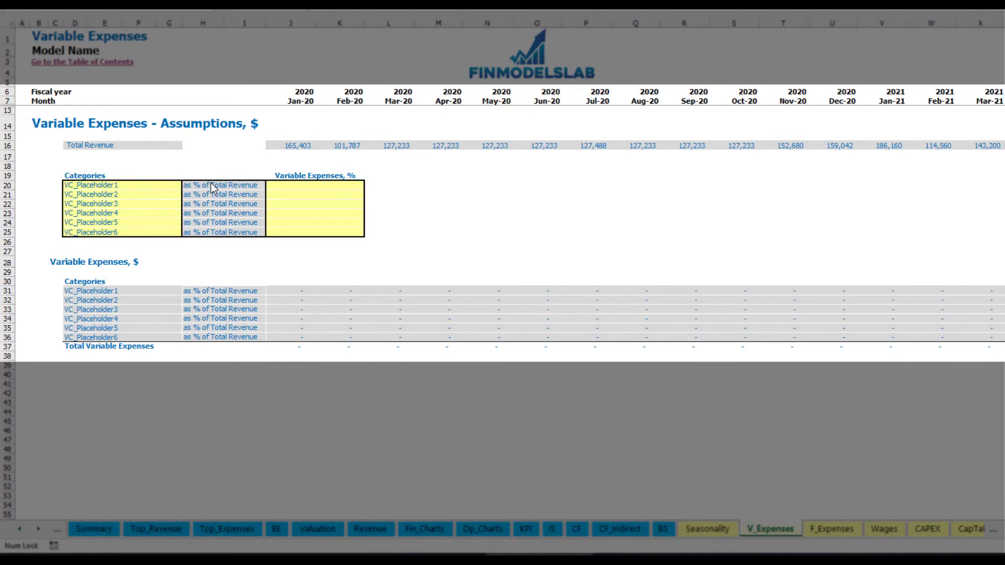
Name the first variable expense category Bank fees and set it to 2.5% of total revenue.
left_click(109, 185)
type("Ba")
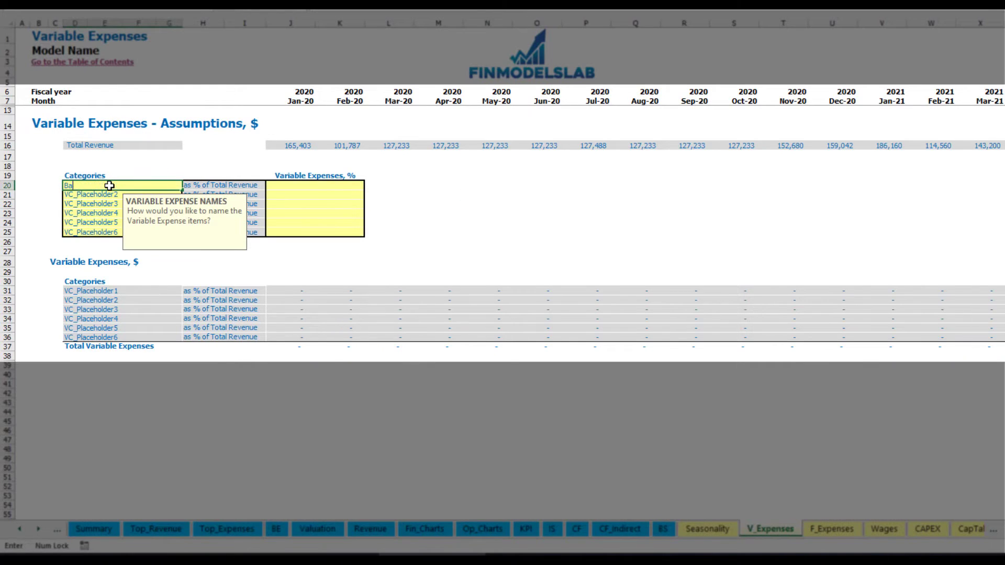
type("nk fees")
key("Return")
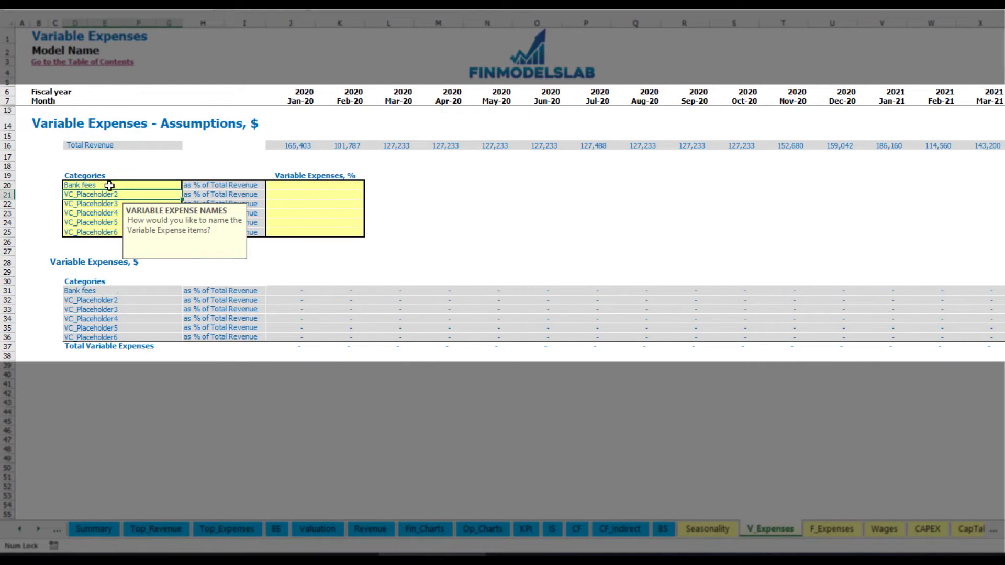
left_click(295, 186)
type("2.5")
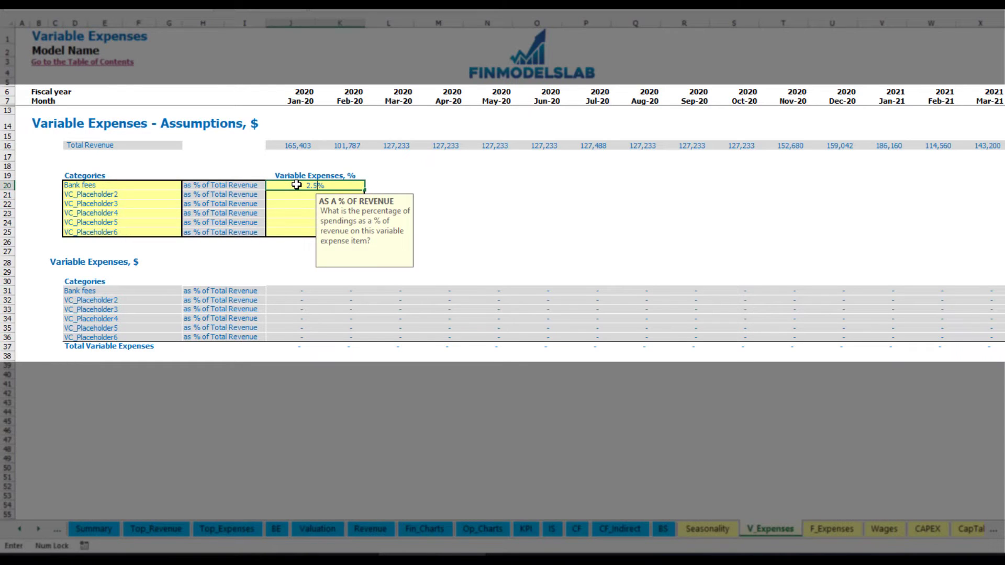
key("Return")
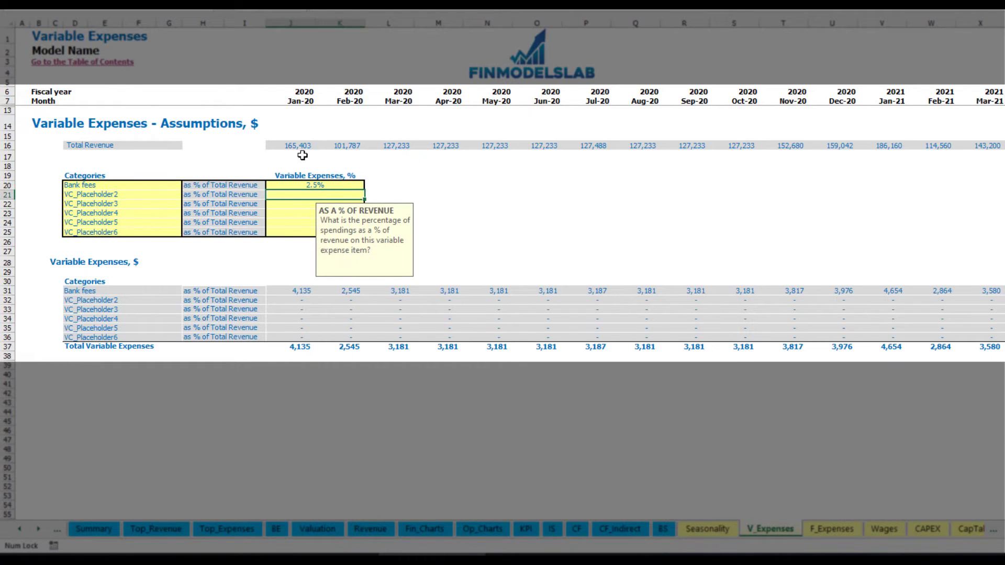
Compare the monthly Total Revenue row with the calculated Bank fees in Jan-20 and Mar-20.
left_click_drag(293, 146, 783, 148)
scroll(508, 219, "right", 15)
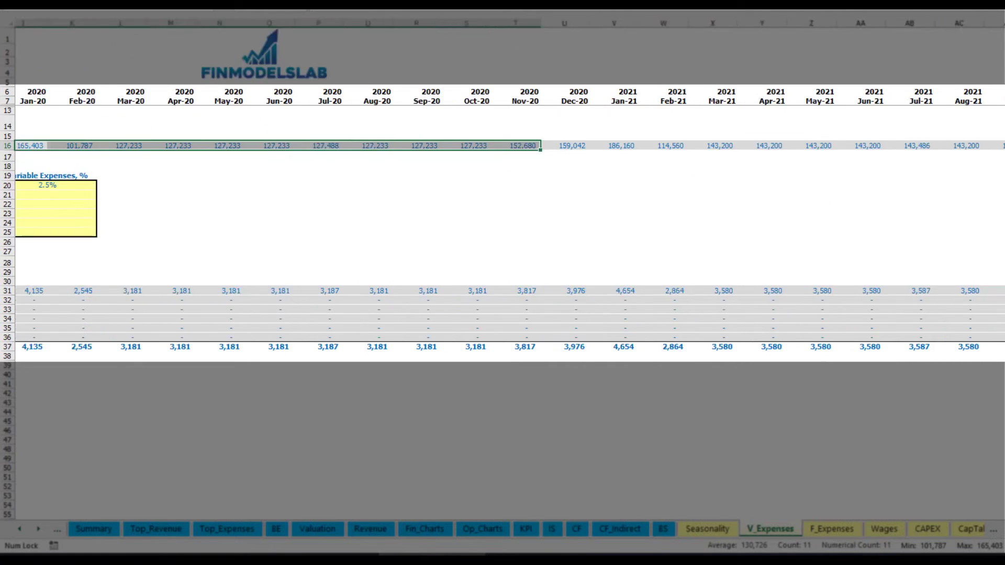
scroll(508, 219, "left", 15)
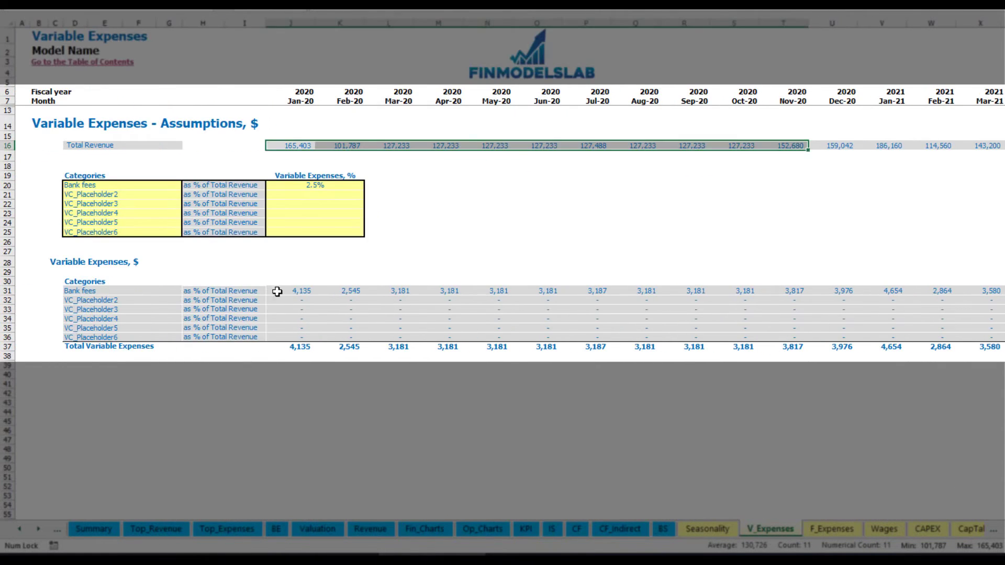
left_click(307, 292)
left_click(389, 291)
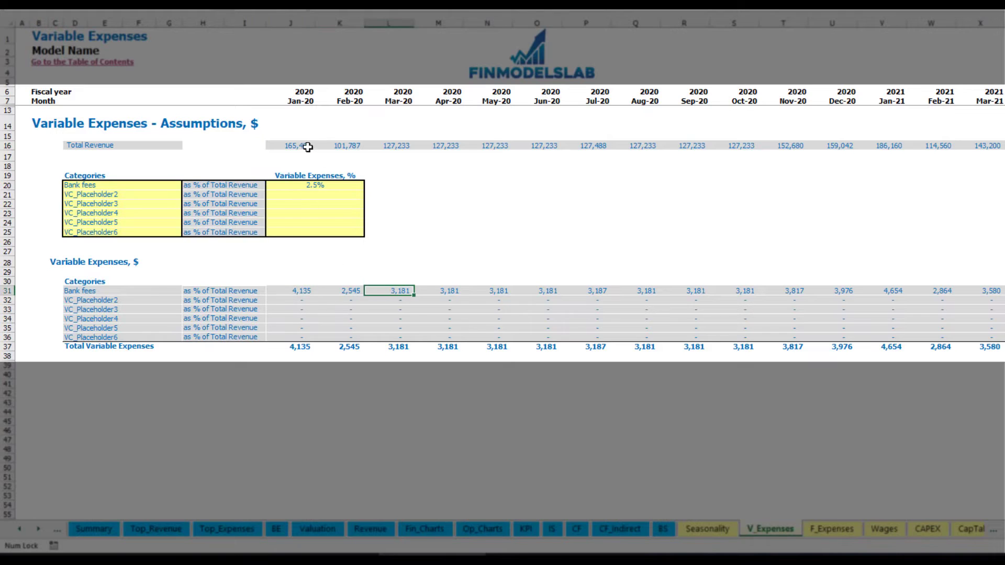
Name the second variable expense category Other Var Exp and set it to 5% of total revenue.
left_click(126, 196)
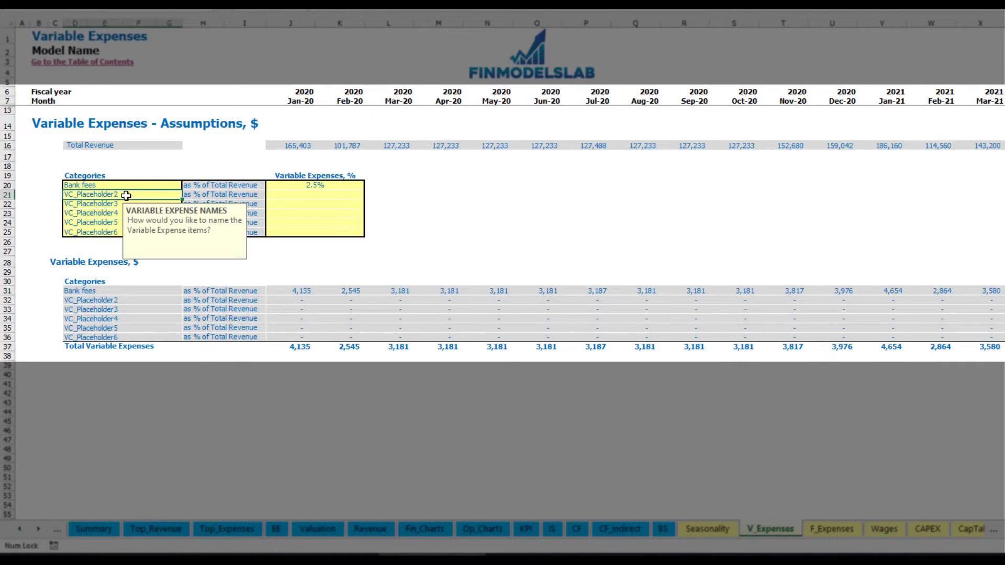
type("Other Var E")
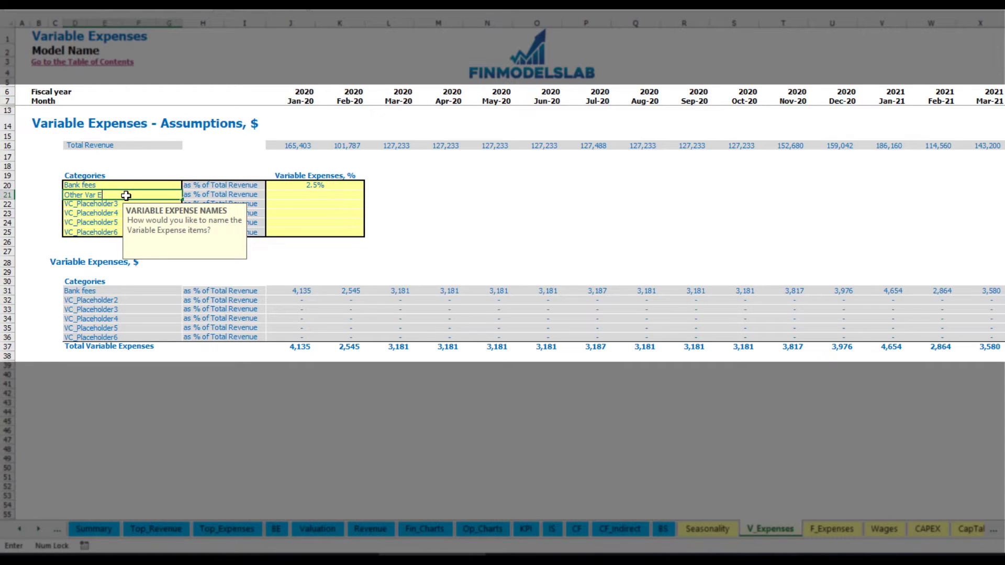
type("xp")
key("Return")
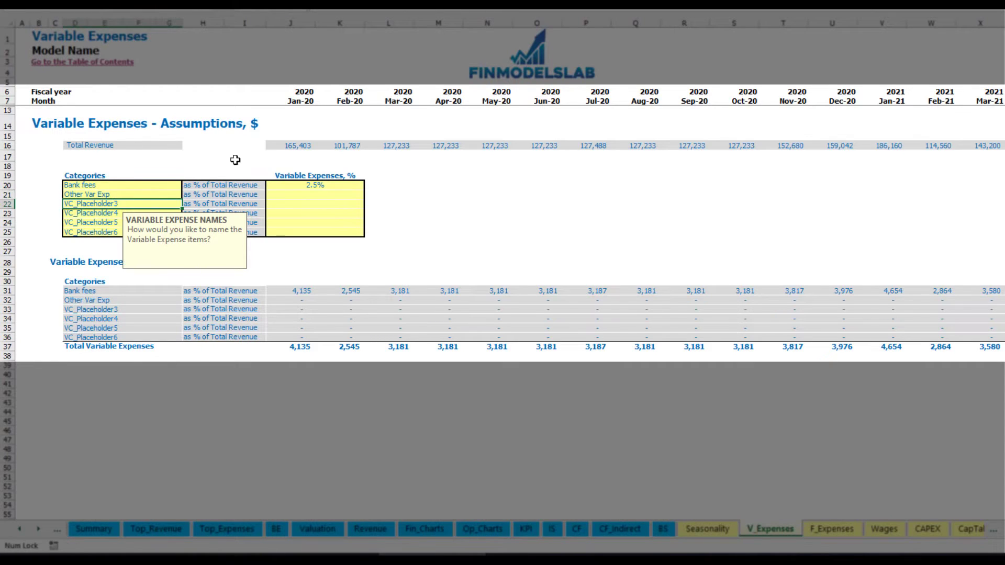
left_click(305, 194)
type("5")
key("Return")
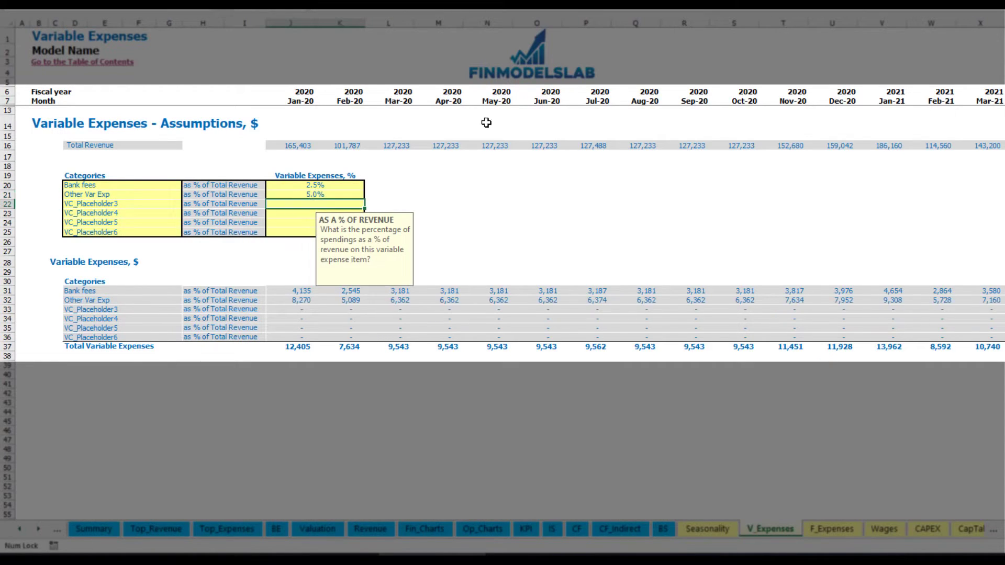
Name the third variable expense category Direct Labor and set it to 15% of total revenue.
left_click(160, 205)
type("D")
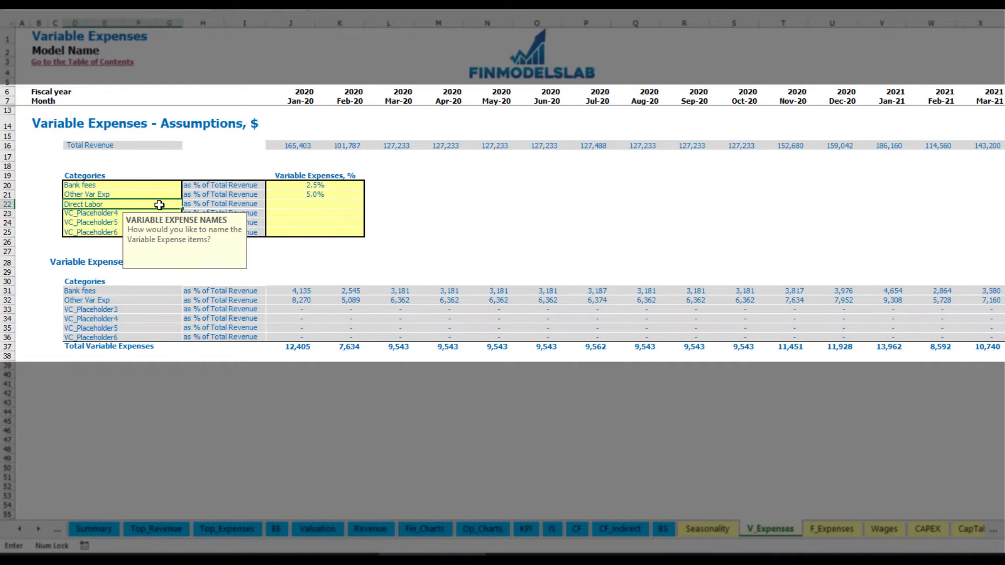
type("irect Labor")
key("Return")
left_click(296, 206)
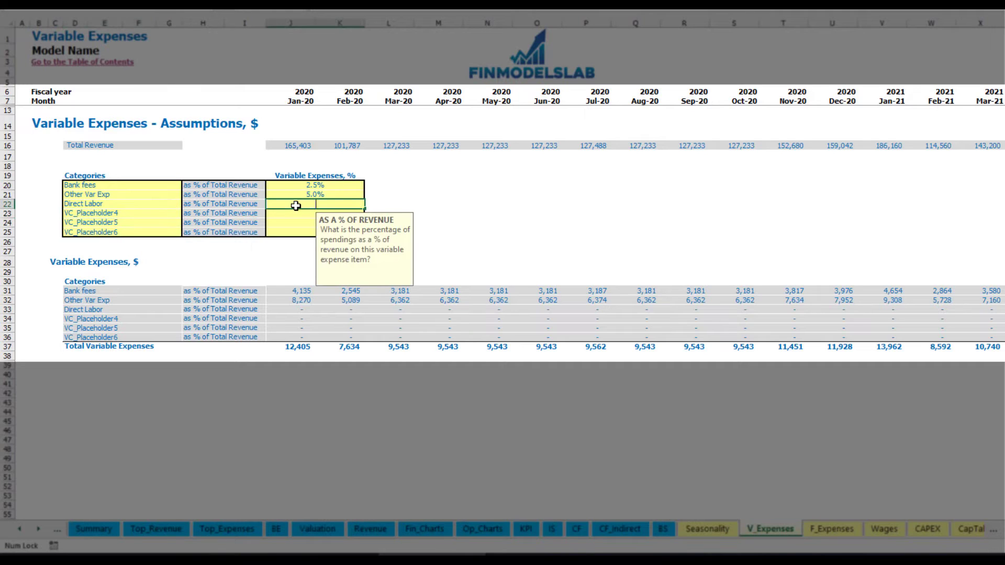
type("15")
key("Return")
left_click(292, 288)
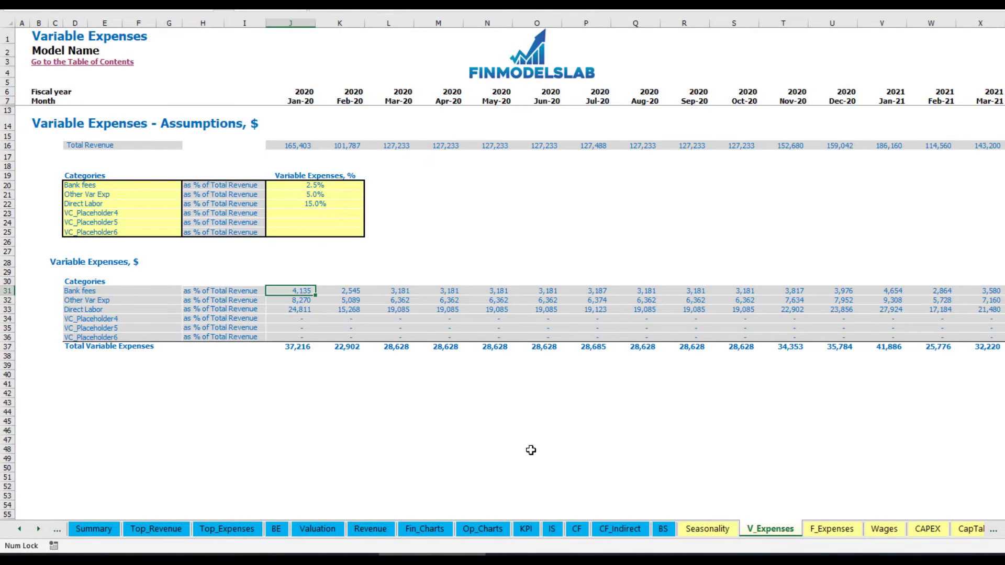
Open the Income Statement sheet and expand Total Variable Expenses to examine its category rows and monthly amounts.
left_click(552, 530)
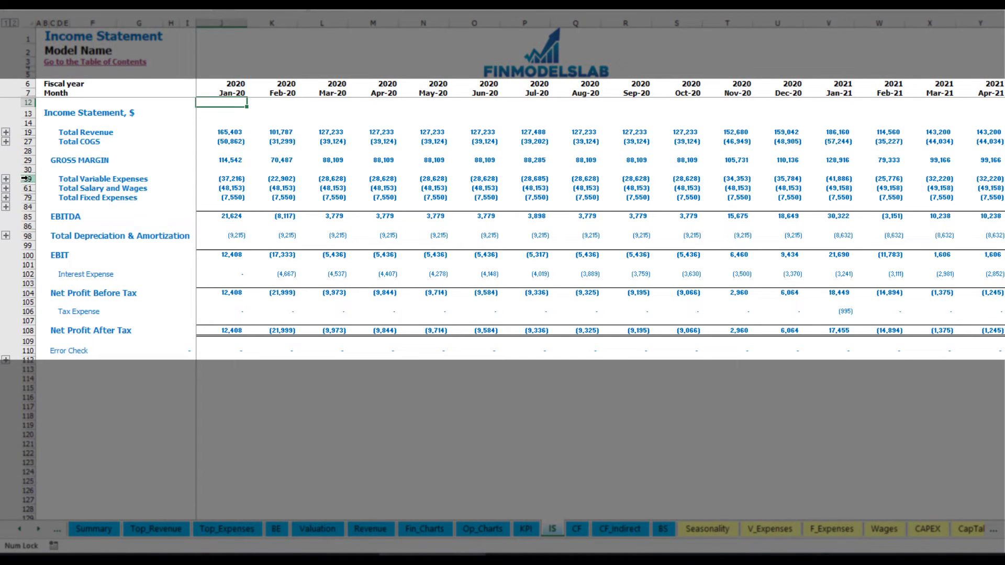
left_click(27, 179)
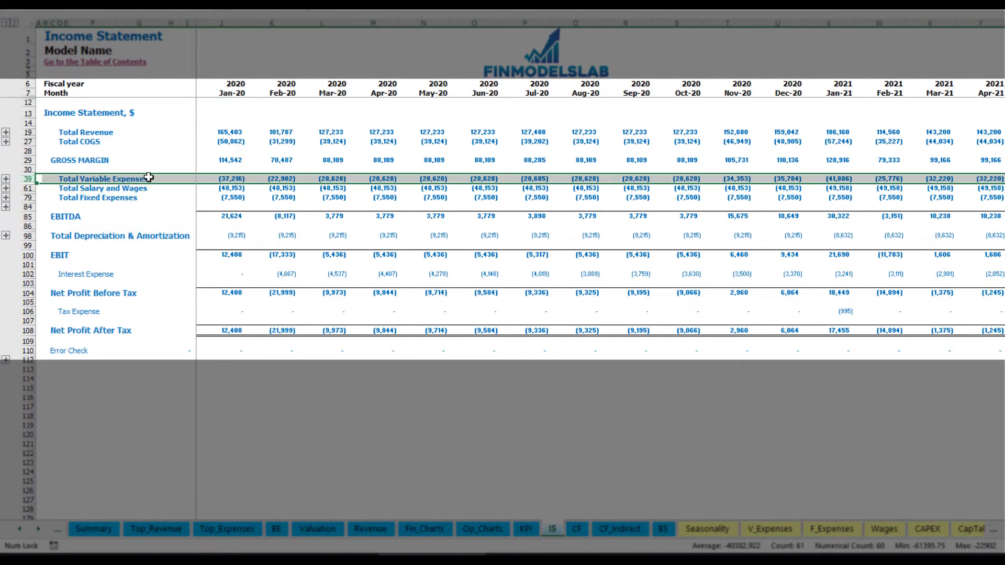
left_click(6, 179)
left_click_drag(27, 197, 34, 218)
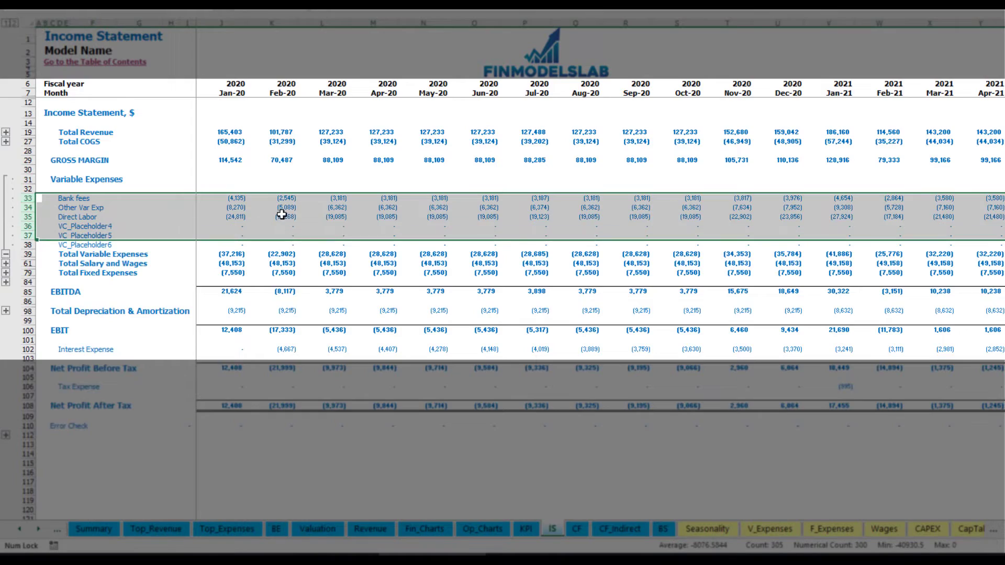
left_click(246, 197)
left_click(356, 197)
left_click_drag(62, 198, 63, 243)
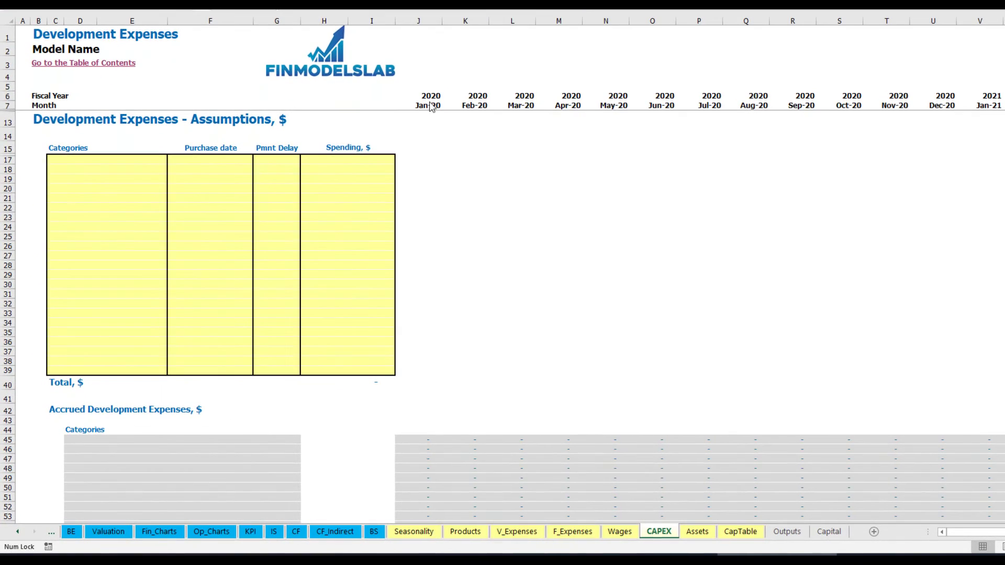
Name the first development expense category Office dev on the CAPEX sheet and set its purchase date to Feb-20.
left_click(135, 160)
type("Office dev")
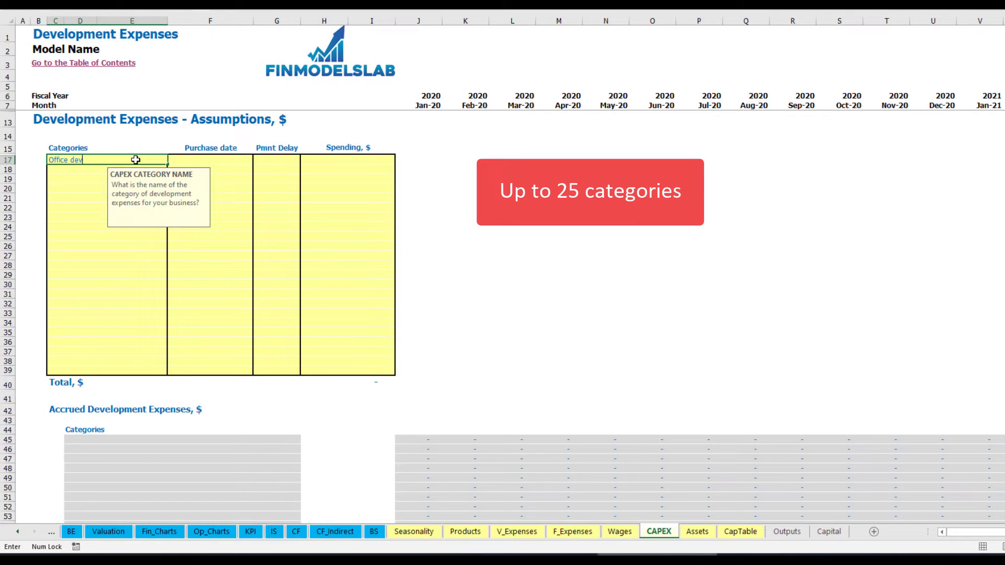
key("Return")
left_click(210, 159)
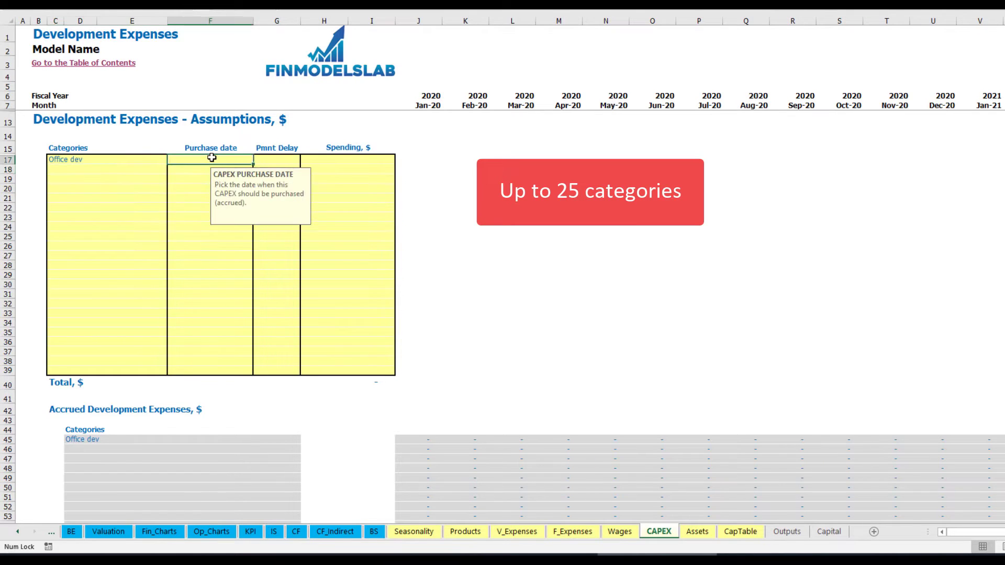
left_click(258, 159)
left_click(230, 179)
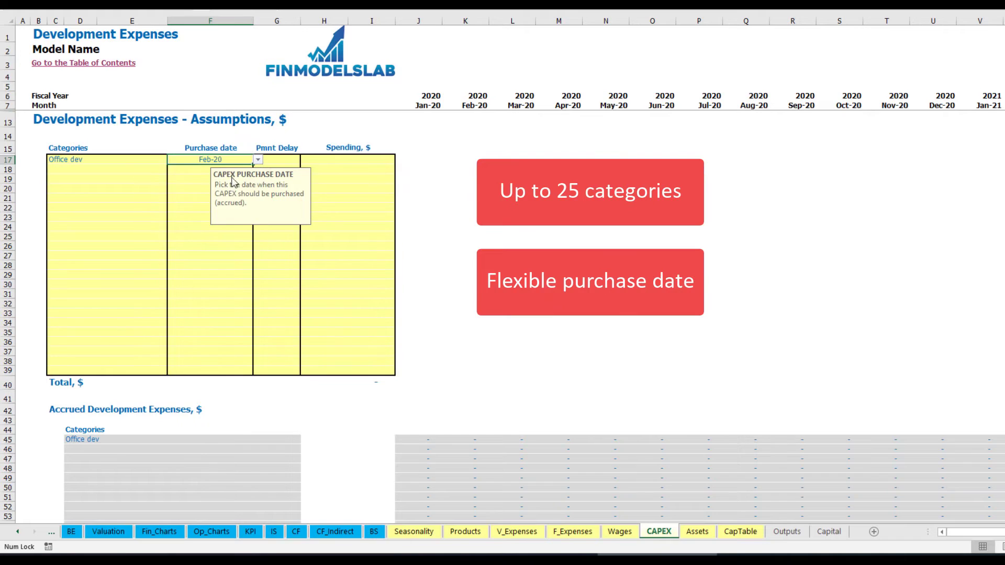
Set the Office dev spending to 10,000 and its payment delay to 2M.
left_click(334, 157)
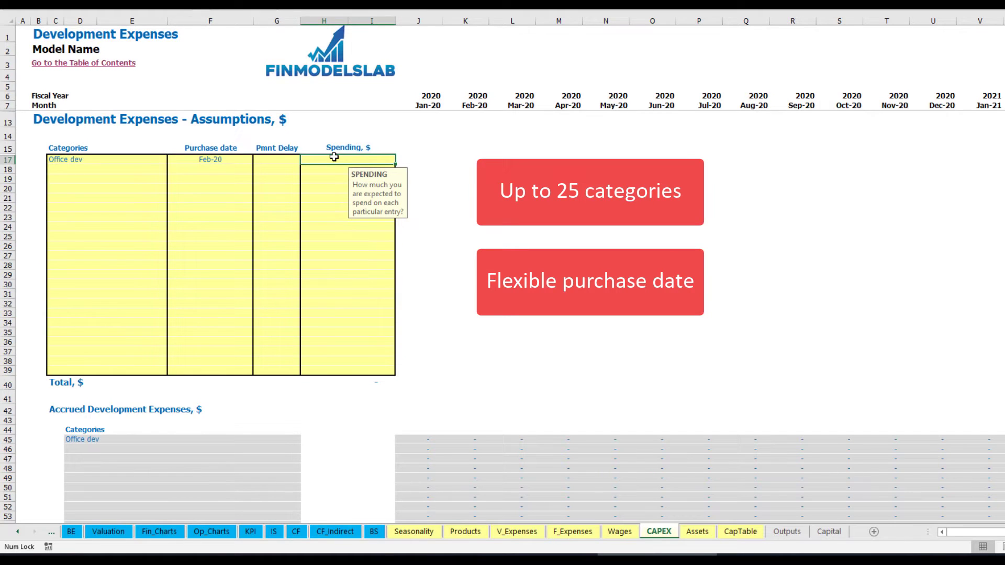
type("10000")
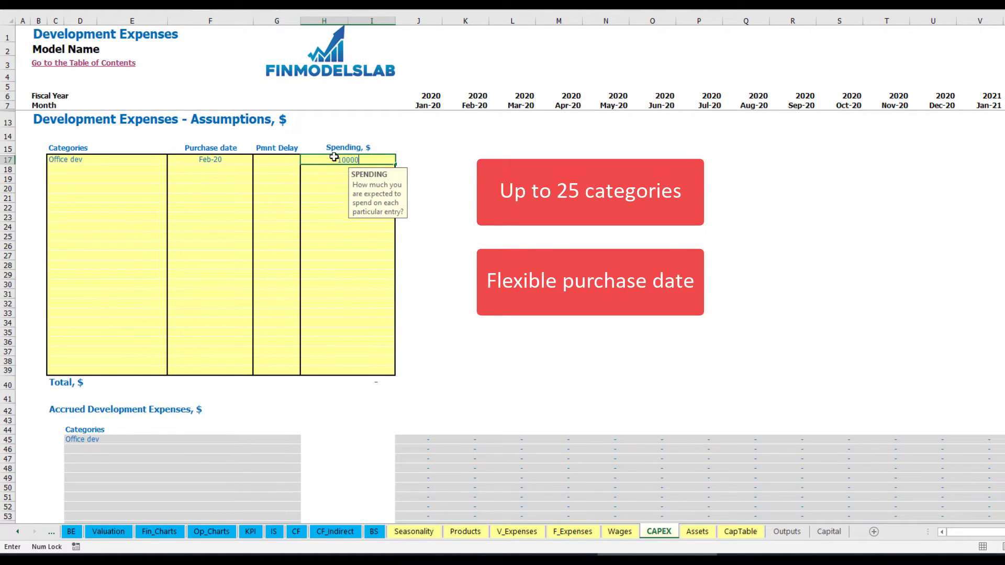
key("Return")
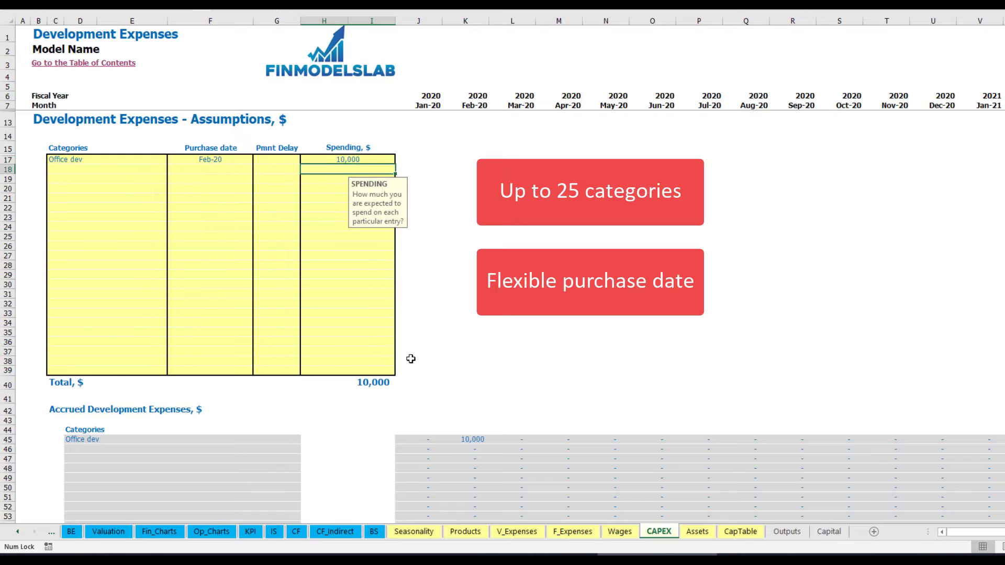
left_click(281, 161)
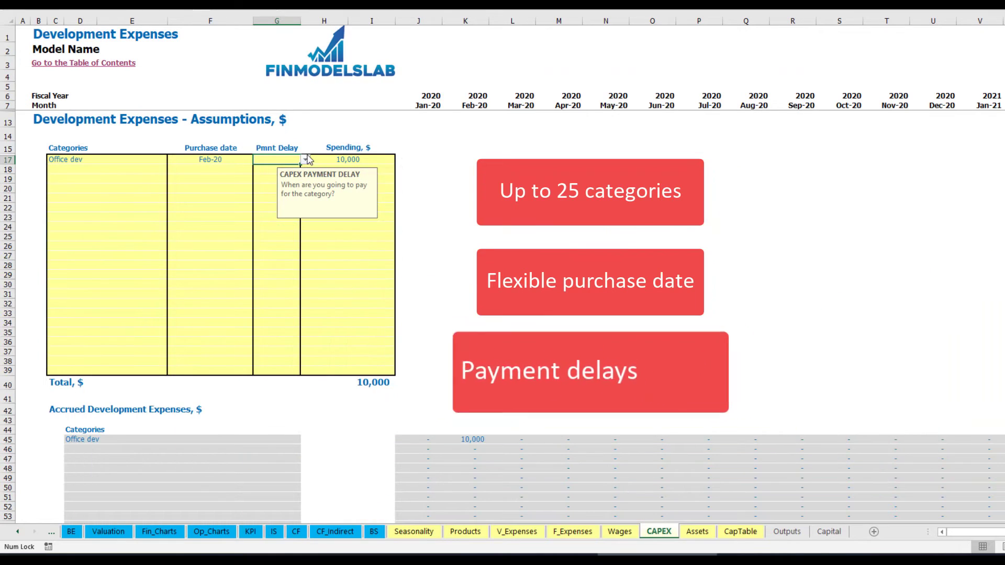
left_click(305, 160)
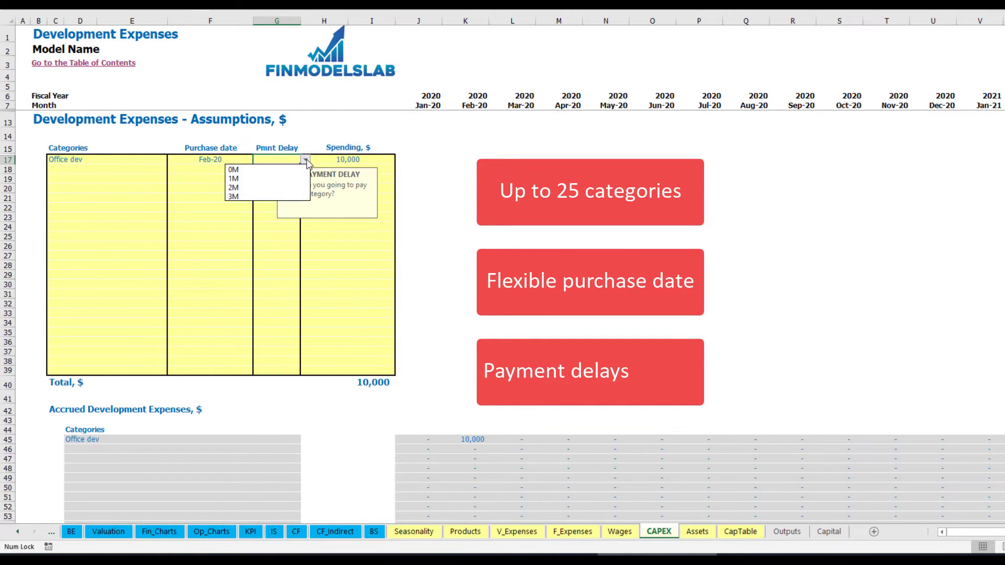
left_click(271, 191)
left_click(498, 190)
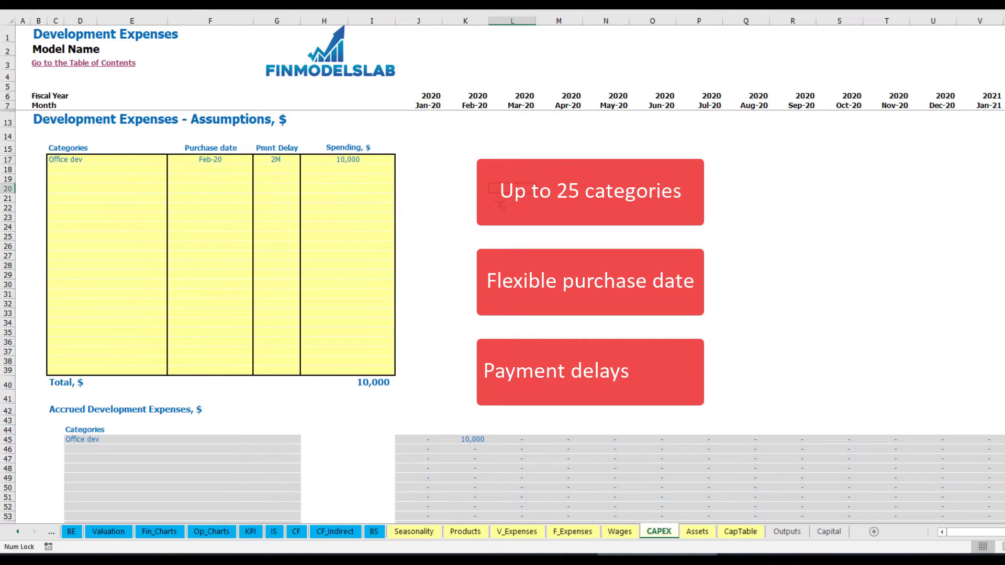
Examine how the Office dev expense flows through the accrued, paid and summary sections of the CAPEX sheet.
left_click(473, 442)
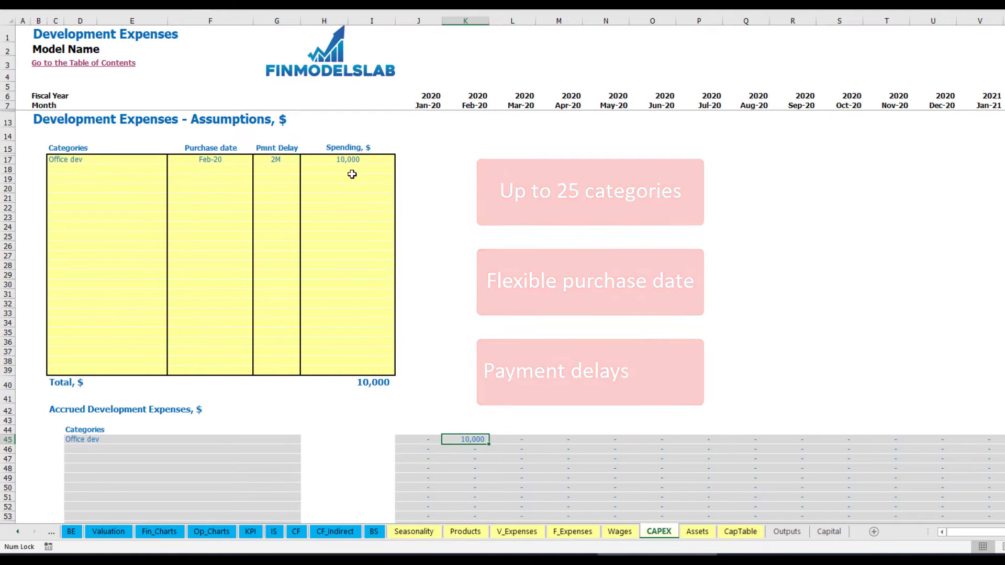
scroll(471, 238, "down", 10)
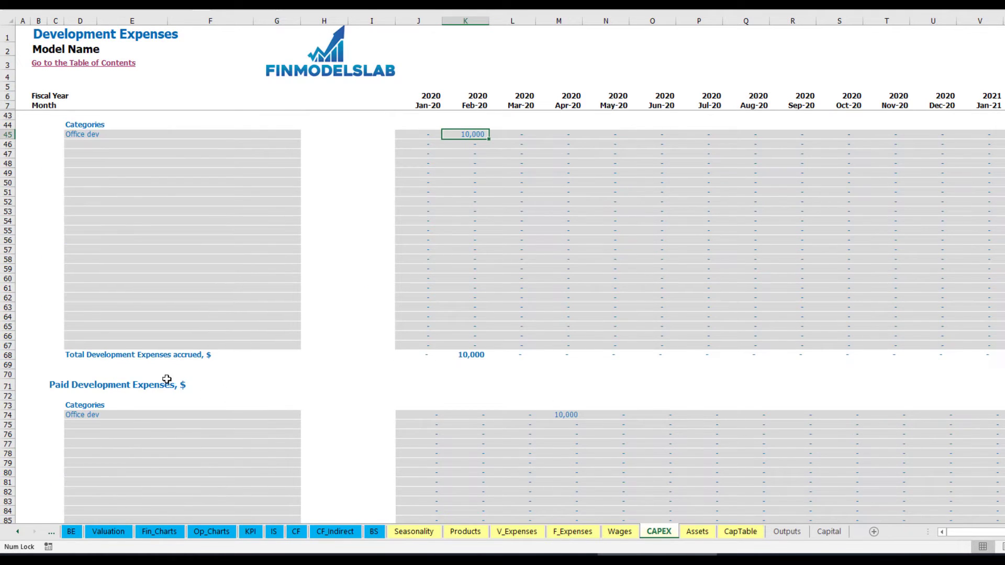
left_click(559, 416)
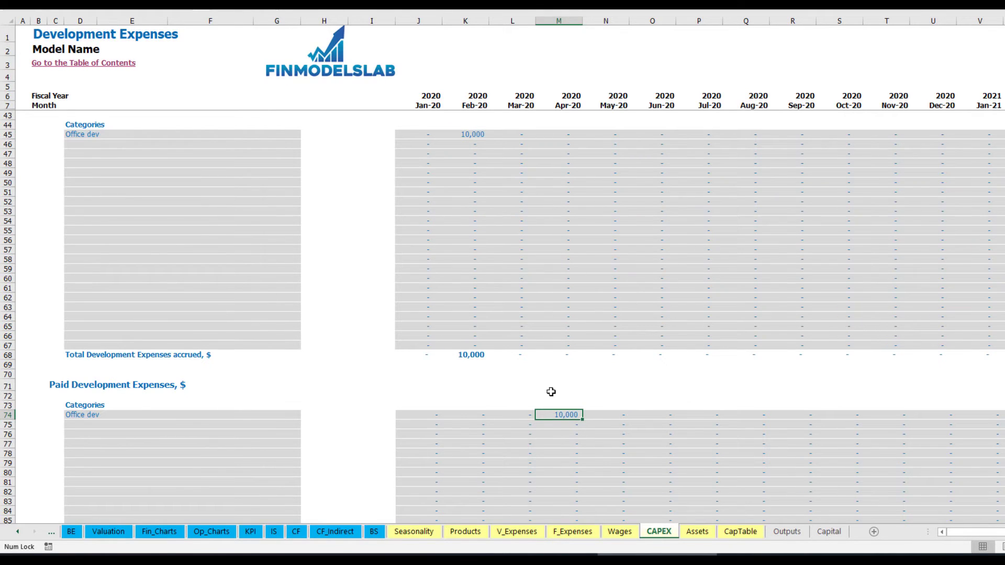
scroll(542, 413, "down", 3)
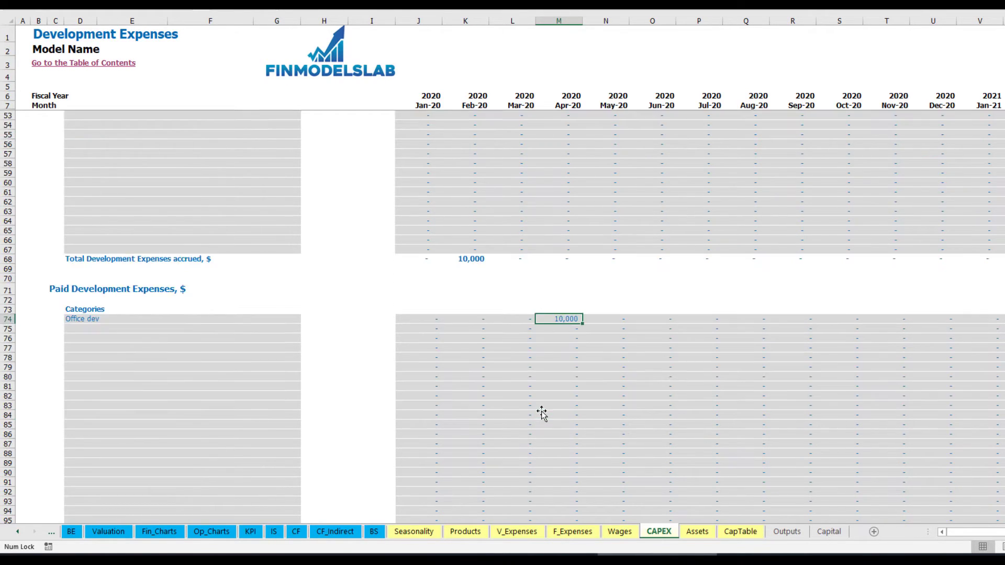
scroll(541, 413, "down", 10)
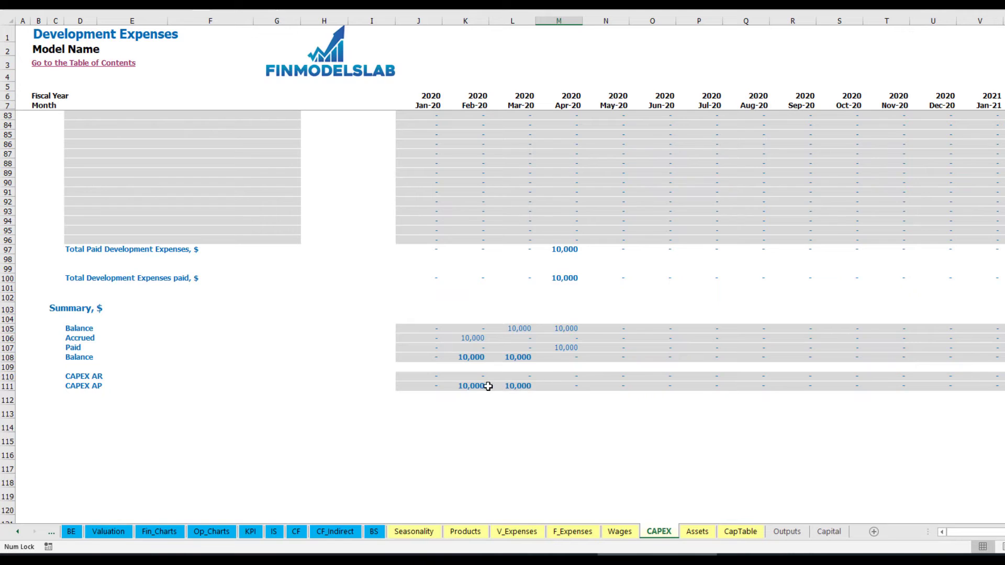
Name the second development expense category Other dev exp and set its purchase date to Mar-20.
scroll(516, 315, "up", 20)
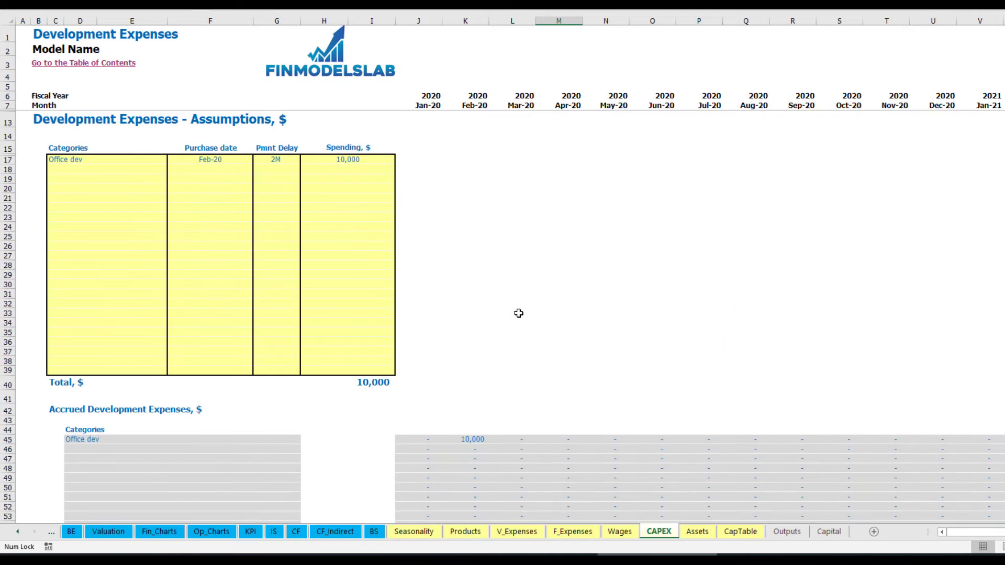
left_click(89, 168)
type("Other dev")
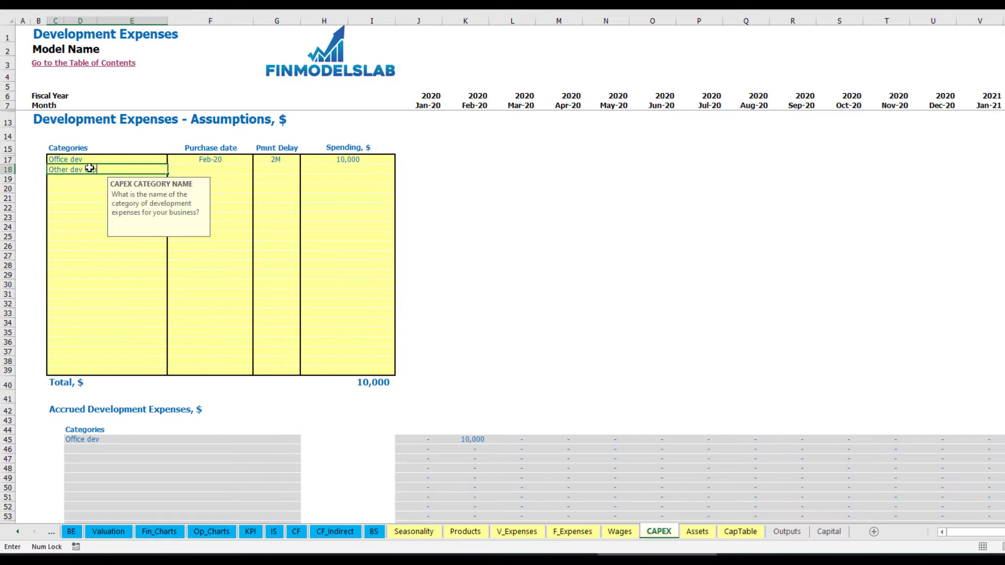
left_click(244, 168)
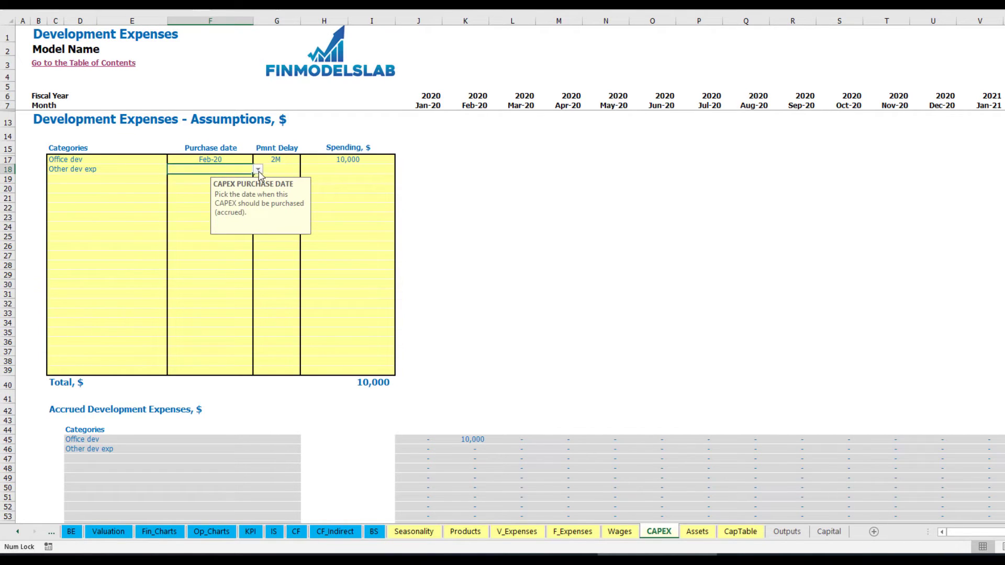
left_click(259, 171)
left_click(233, 195)
Set the Other dev exp spending to 5,000 and its payment delay to 0M.
left_click(333, 172)
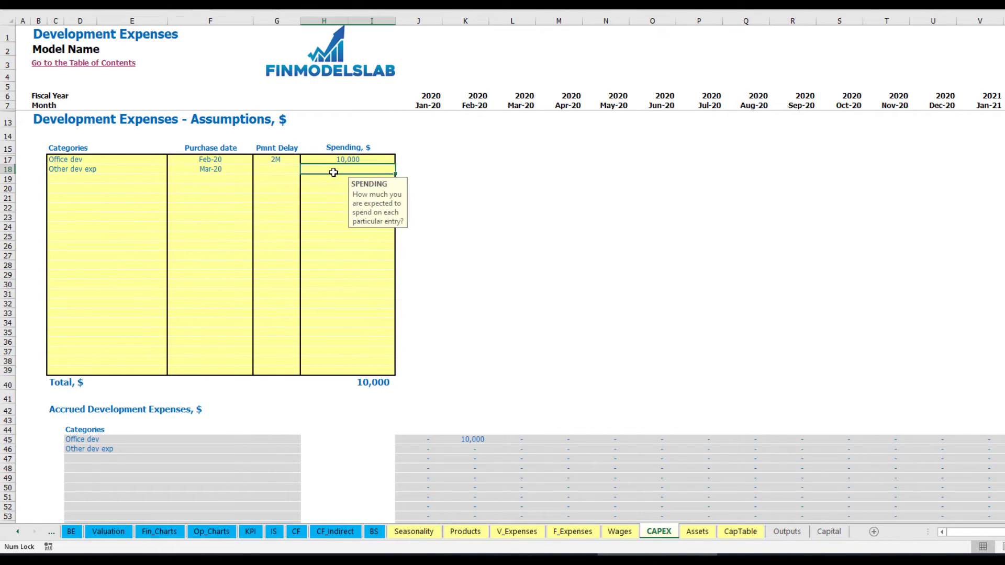
type("5000")
key("Return")
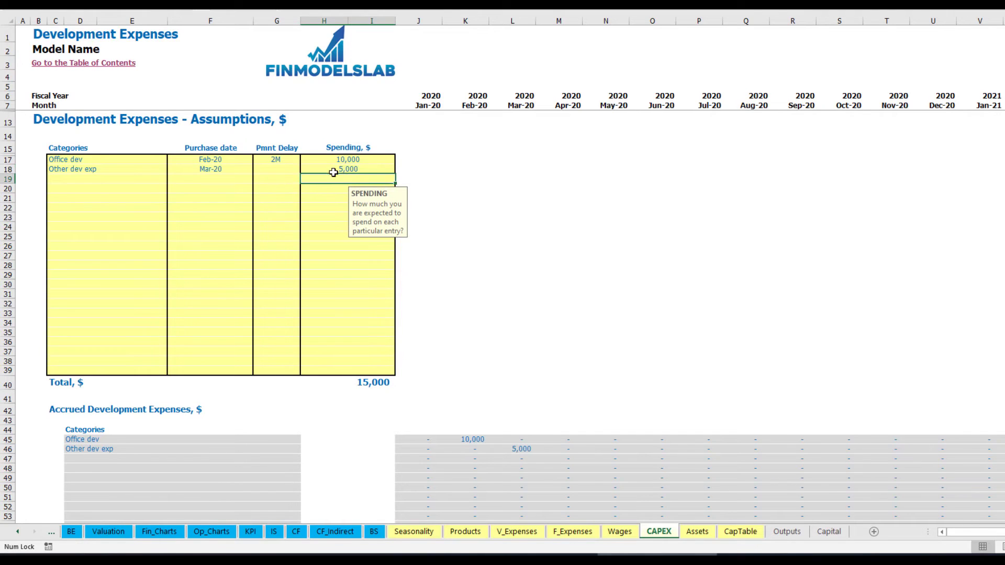
left_click(287, 172)
left_click(305, 170)
left_click(285, 186)
Compare the accrued and paid months of the Other dev exp category on the CAPEX sheet.
scroll(506, 414, "down", 3)
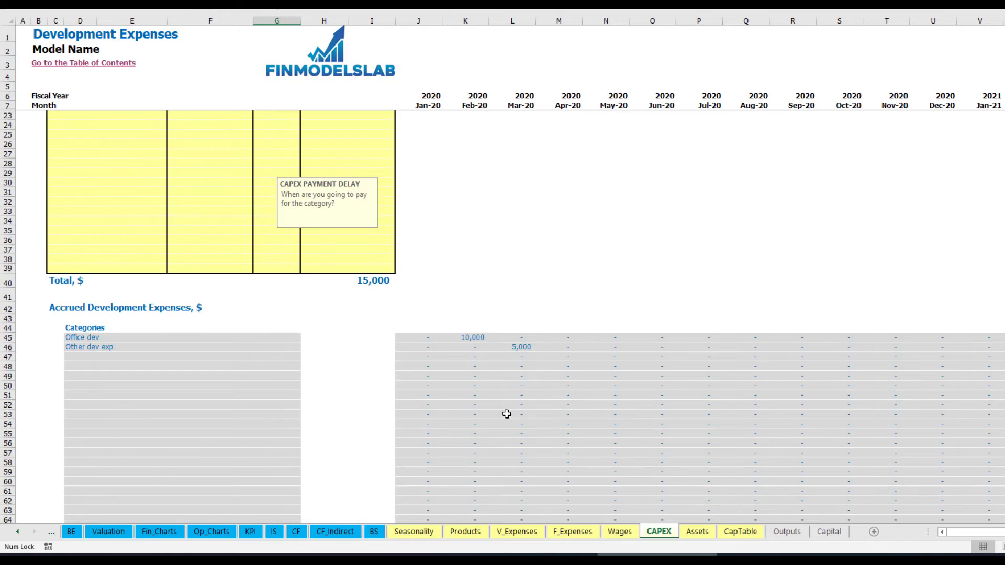
left_click(522, 347)
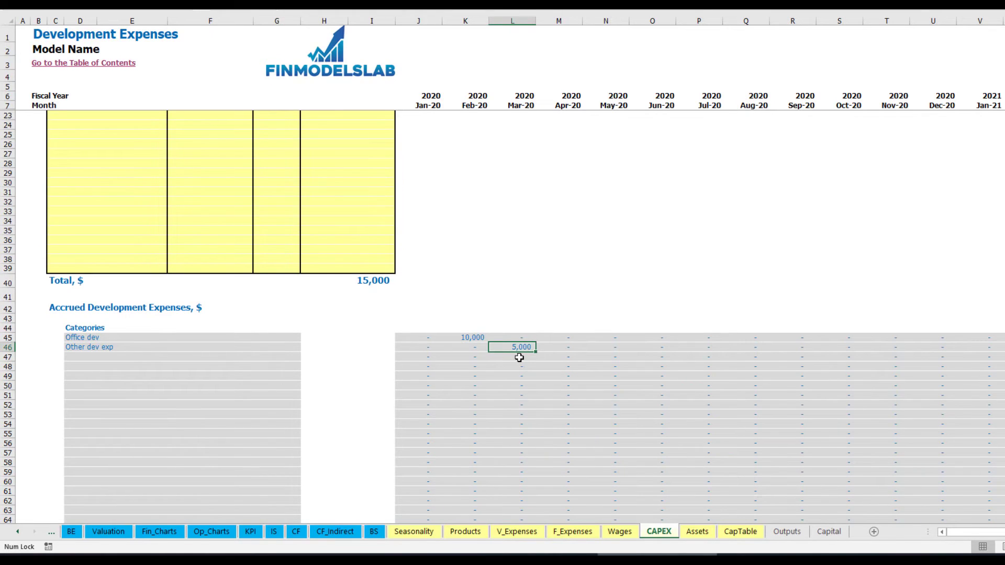
scroll(518, 351, "down", 10)
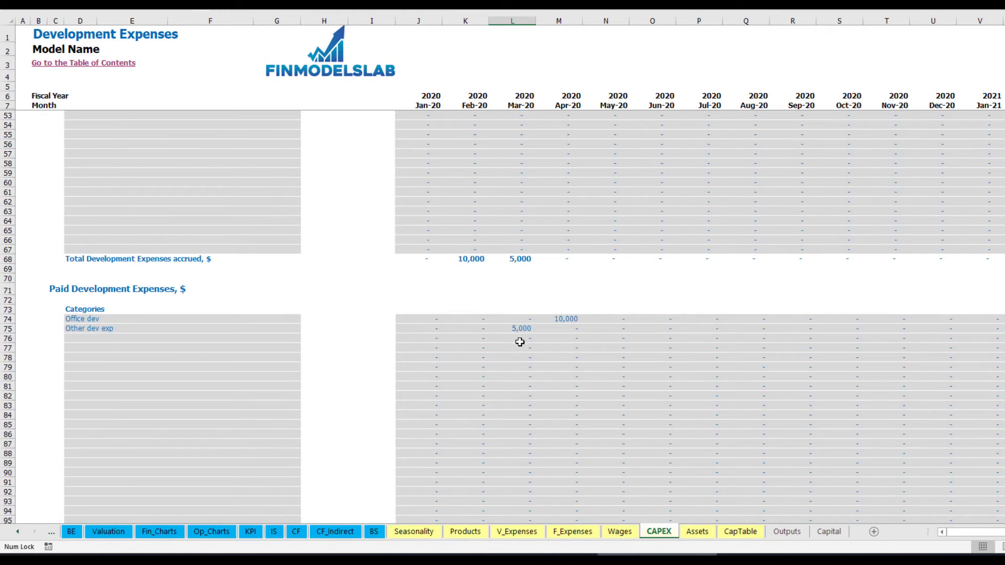
scroll(516, 329, "up", 13)
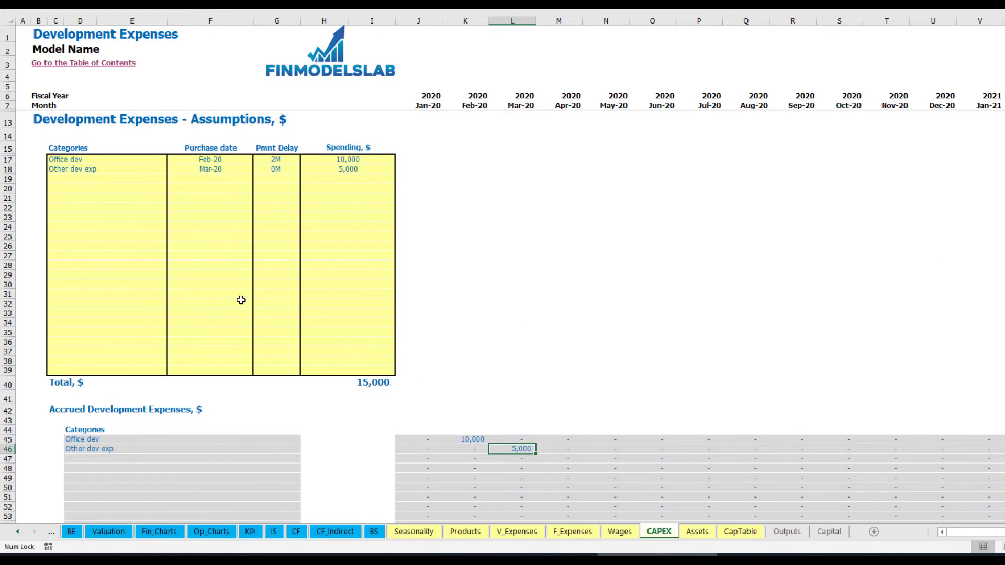
Open the Assets sheet and examine the Development Expenses capital expenditure, book depreciation and closing net book value rows.
left_click(697, 532)
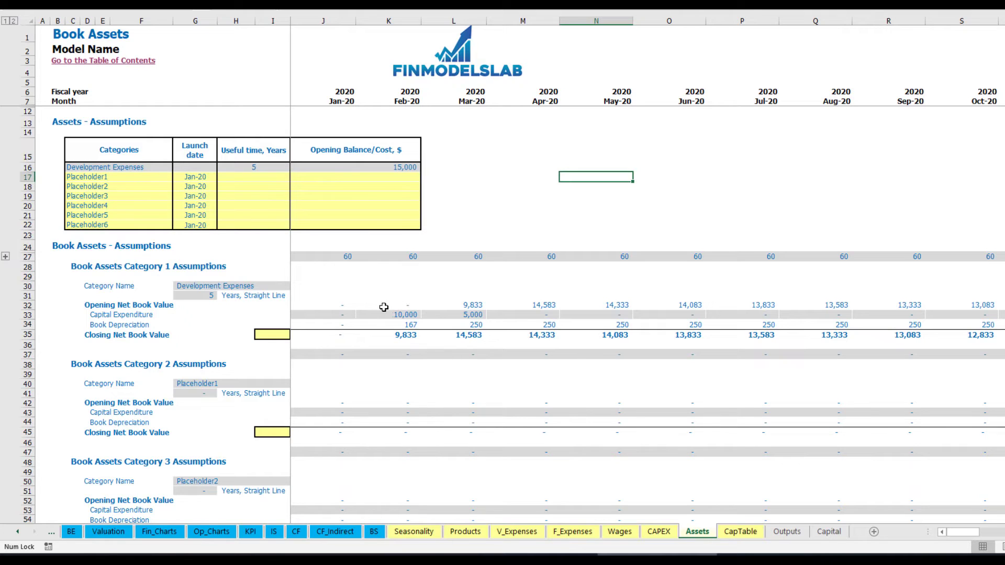
left_click(28, 325)
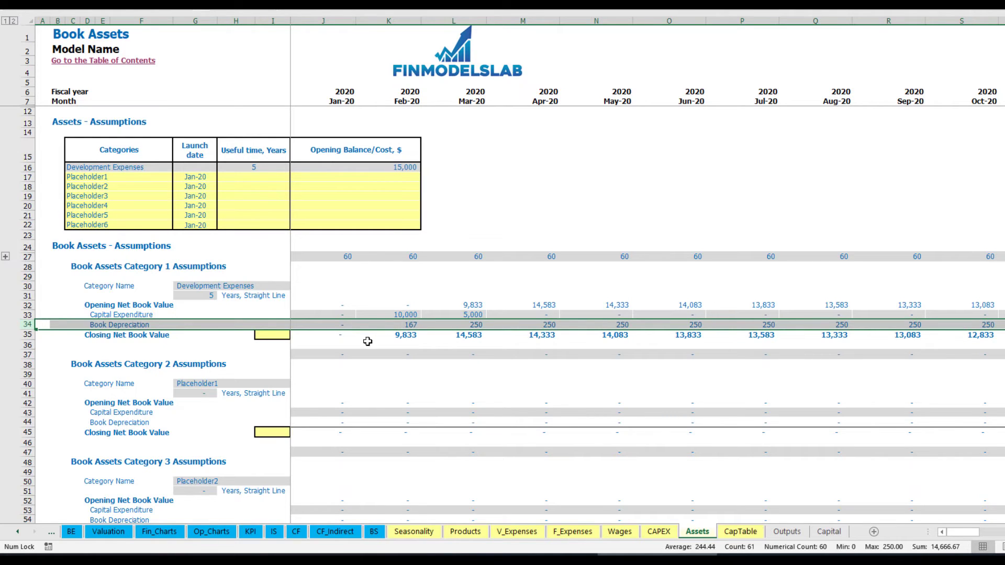
left_click_drag(324, 315, 578, 314)
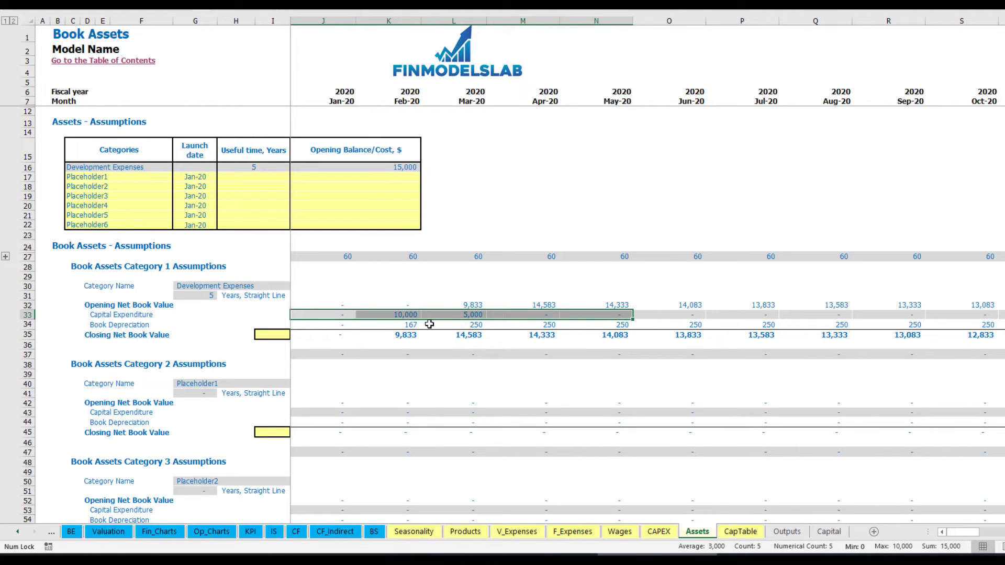
left_click_drag(338, 336, 641, 338)
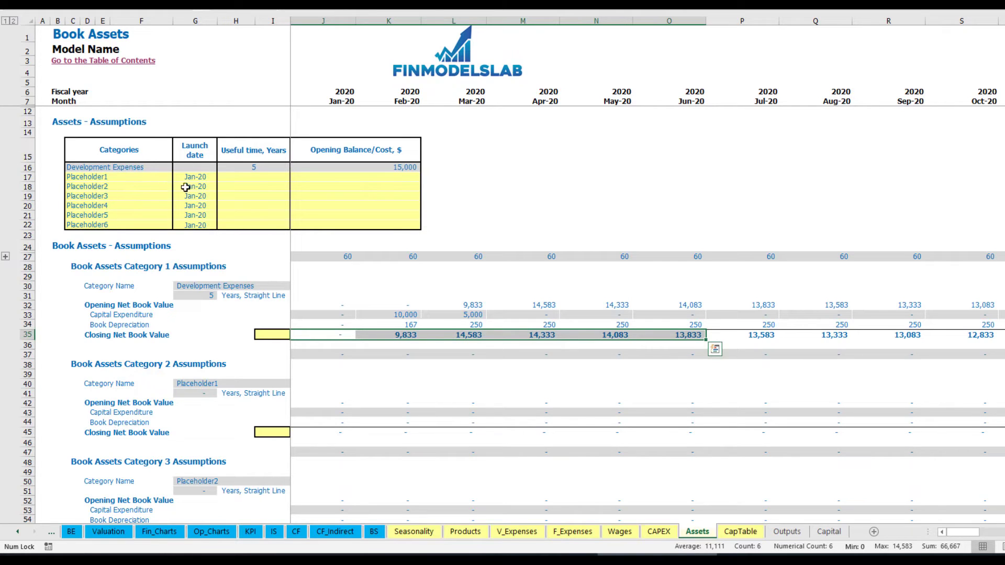
Rename the Placeholder1 asset as Other assets, with a useful time of 10 years and an opening balance of 25,000.
left_click(133, 173)
type("Ot")
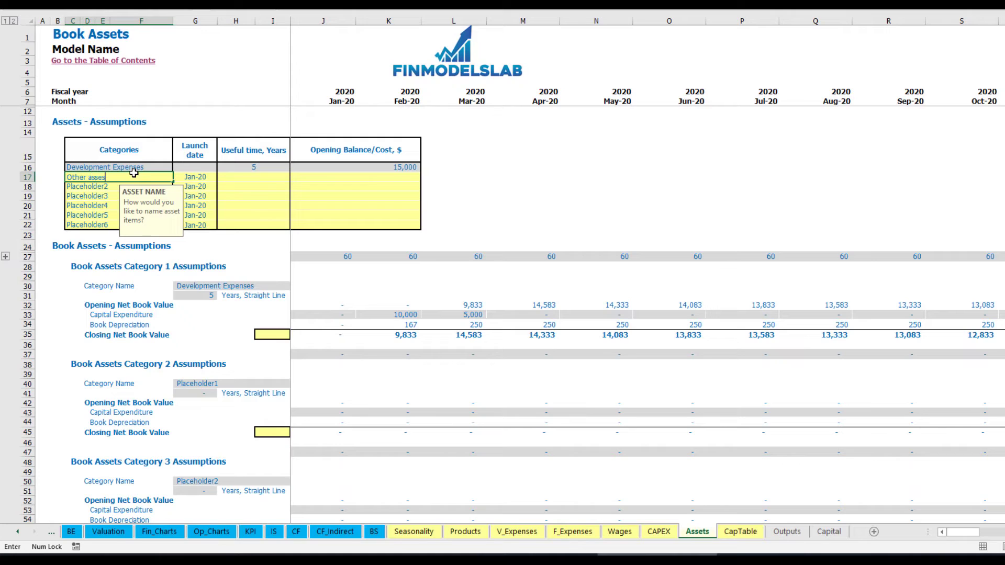
type("her assets")
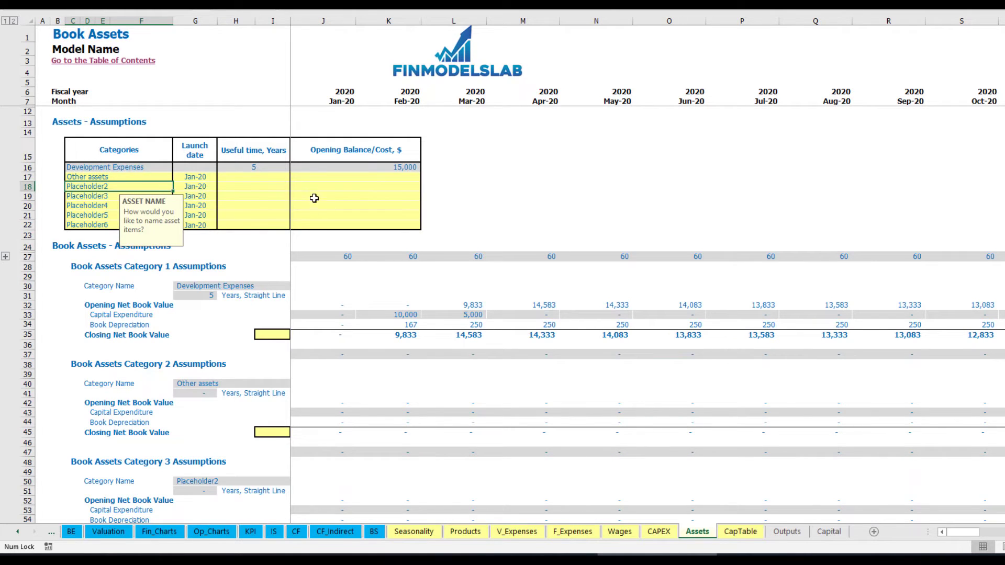
left_click(279, 177)
type("10")
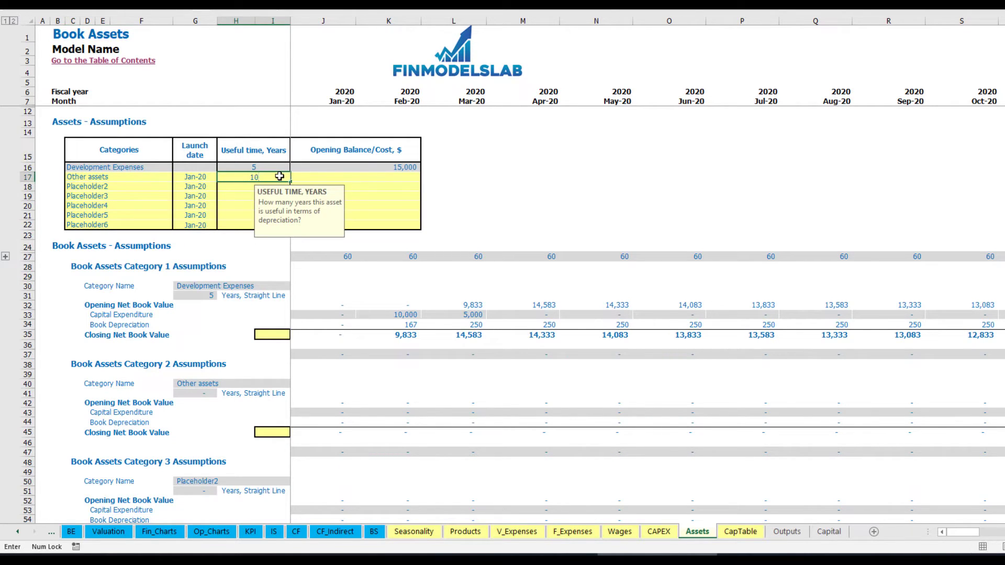
left_click(358, 178)
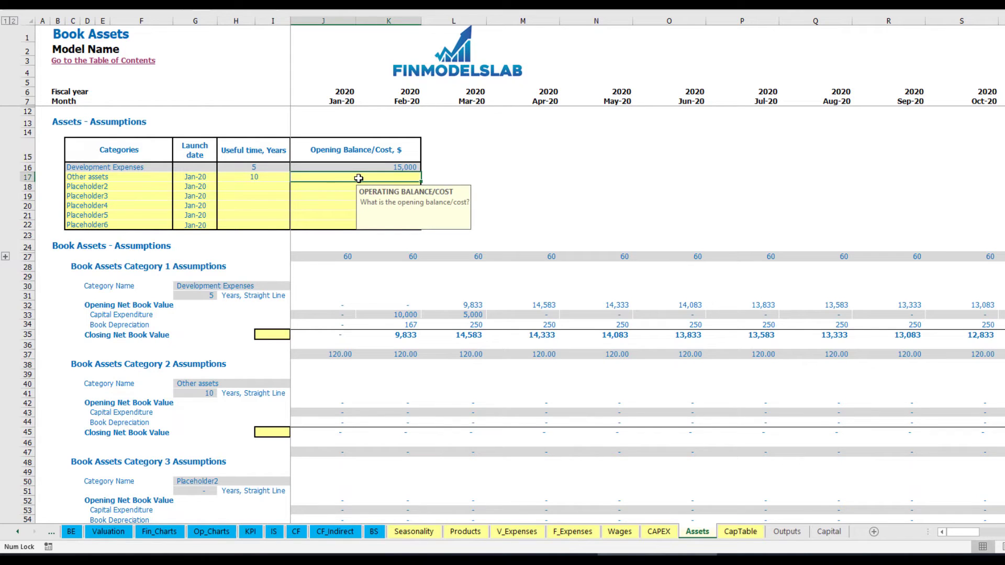
type("25,000")
key("Return")
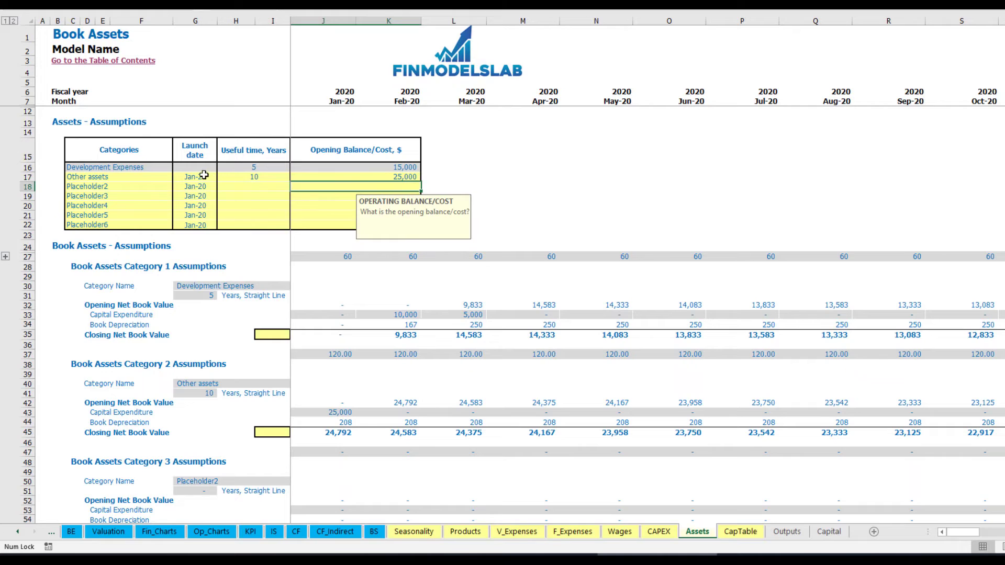
Set the launch date of Other assets to Apr-20.
left_click(212, 177)
left_click(222, 176)
left_click(198, 218)
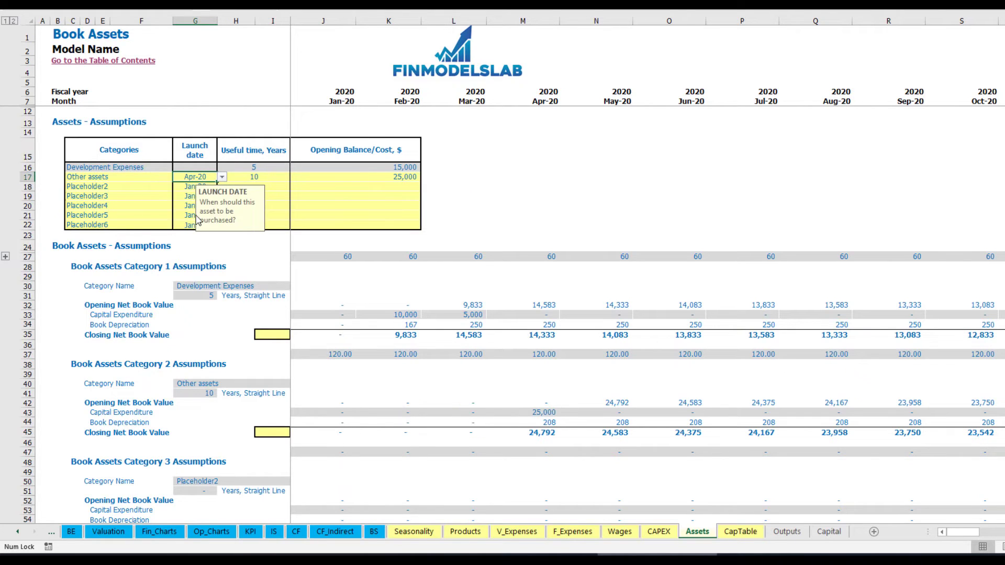
Examine the capital expenditure, book depreciation and closing net book value of Other assets from Apr-20 onward.
left_click(545, 413)
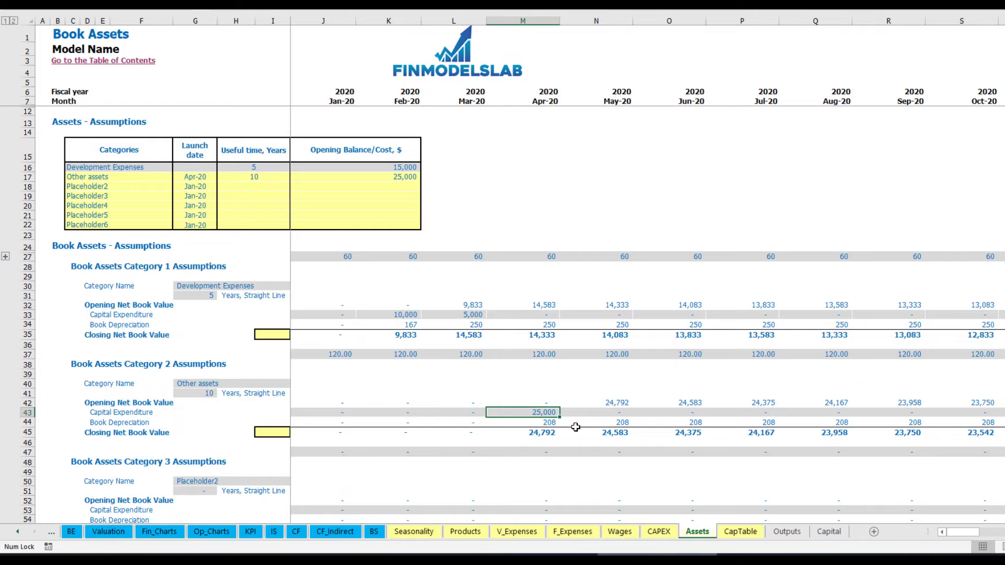
left_click_drag(549, 422, 744, 420)
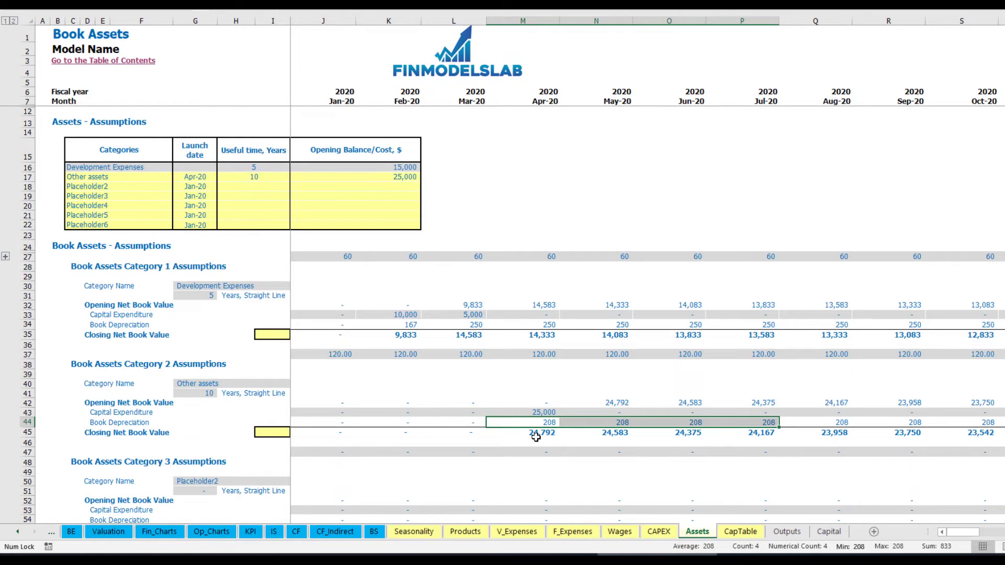
left_click_drag(548, 434, 790, 431)
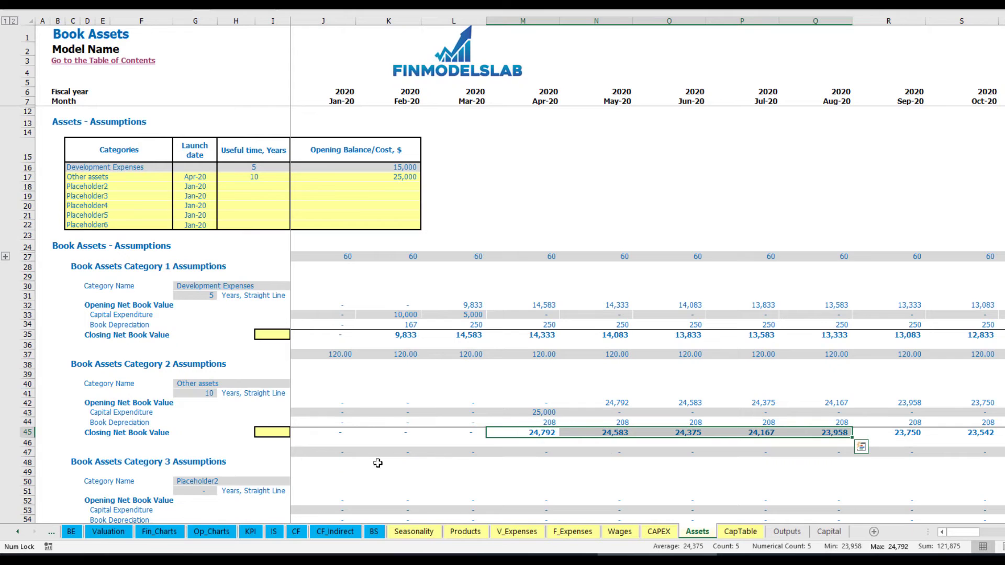
Check Total Depreciation & Amortization on the Income Statement and Fixed Assets Capital Expenditure on the Cash Flow Statement.
left_click(274, 532)
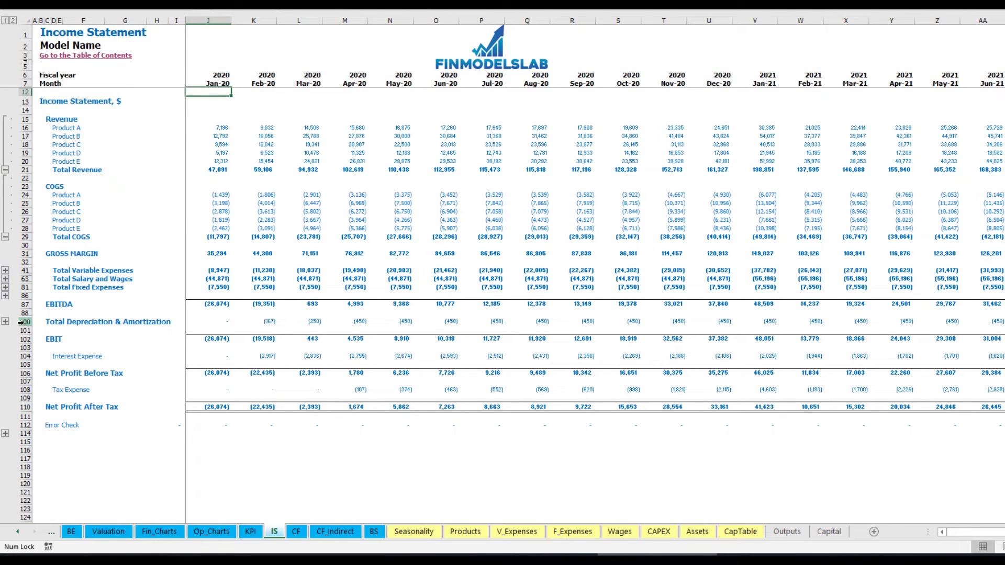
left_click(295, 531)
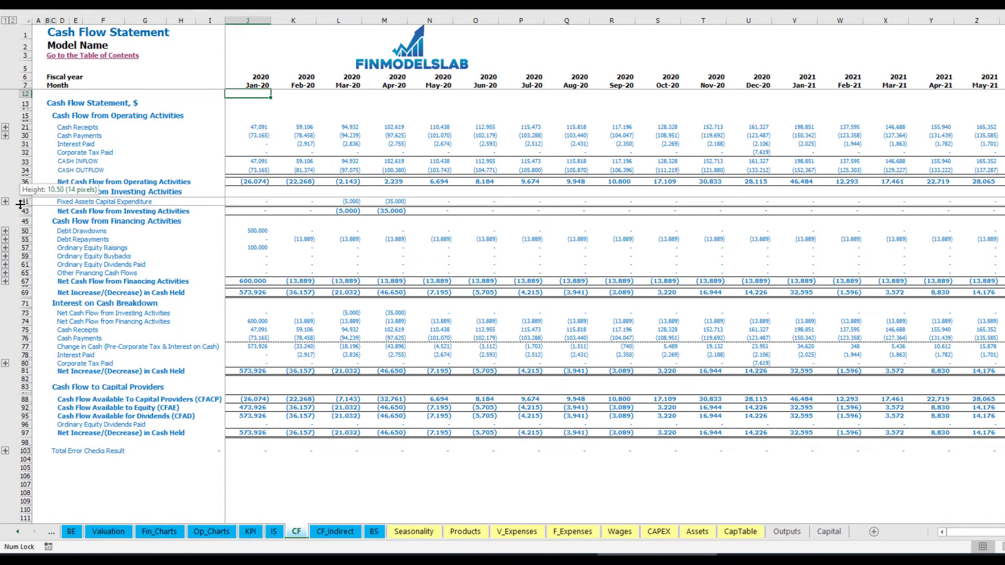
Check the Fixed Assets, CAPEX Prepayment and CAPEX Payable rows on the Balance Sheet.
left_click(374, 532)
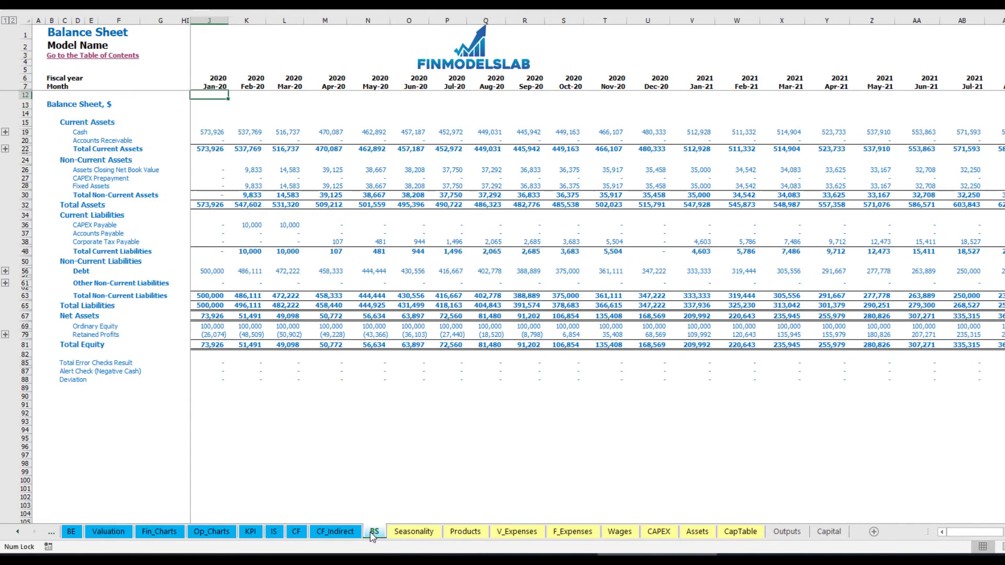
left_click(27, 185)
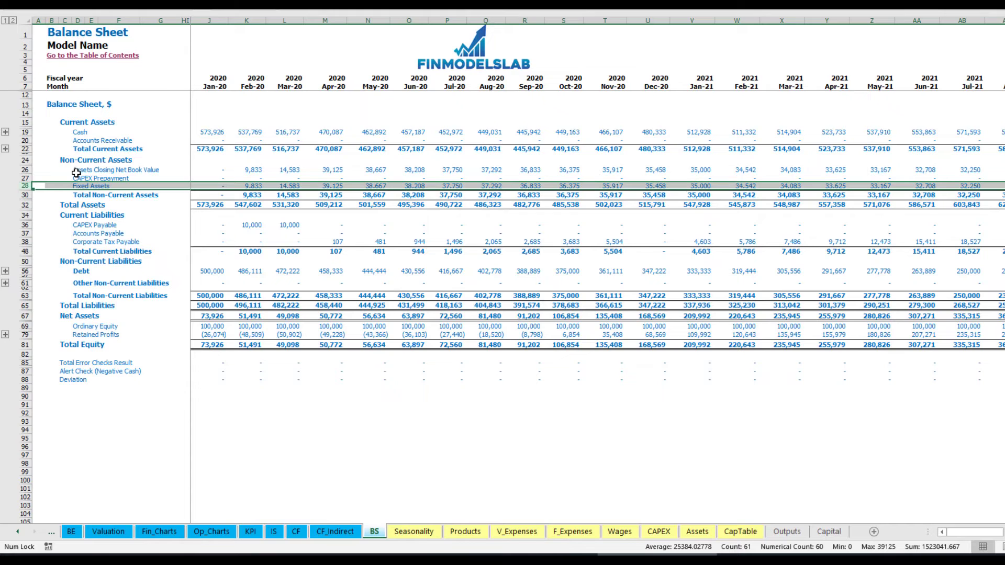
left_click(24, 178)
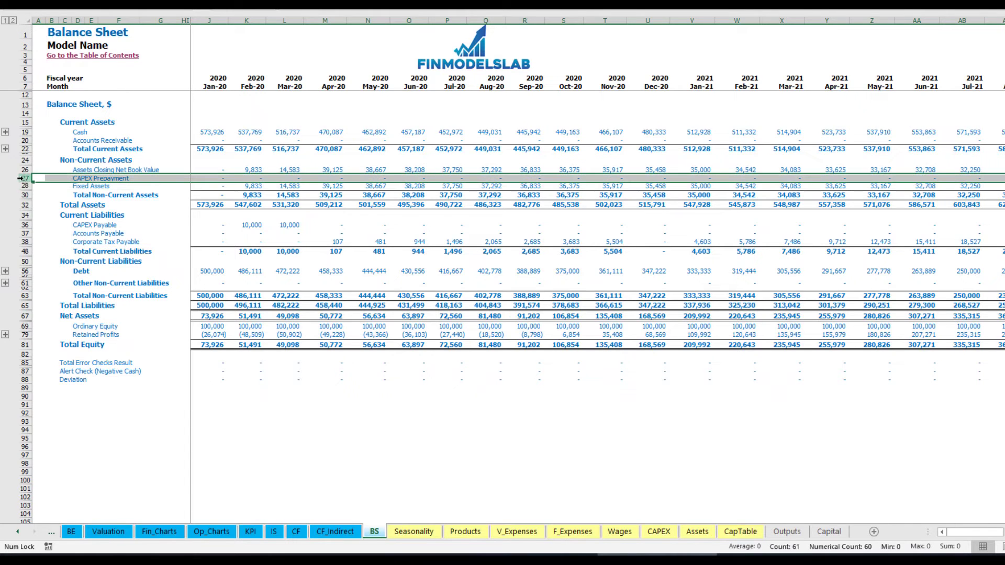
left_click(25, 224)
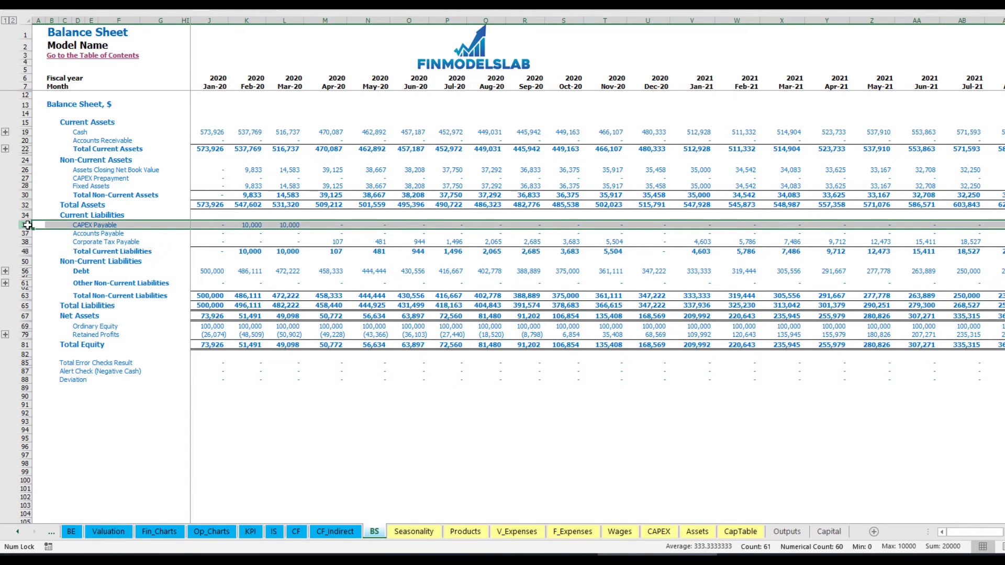
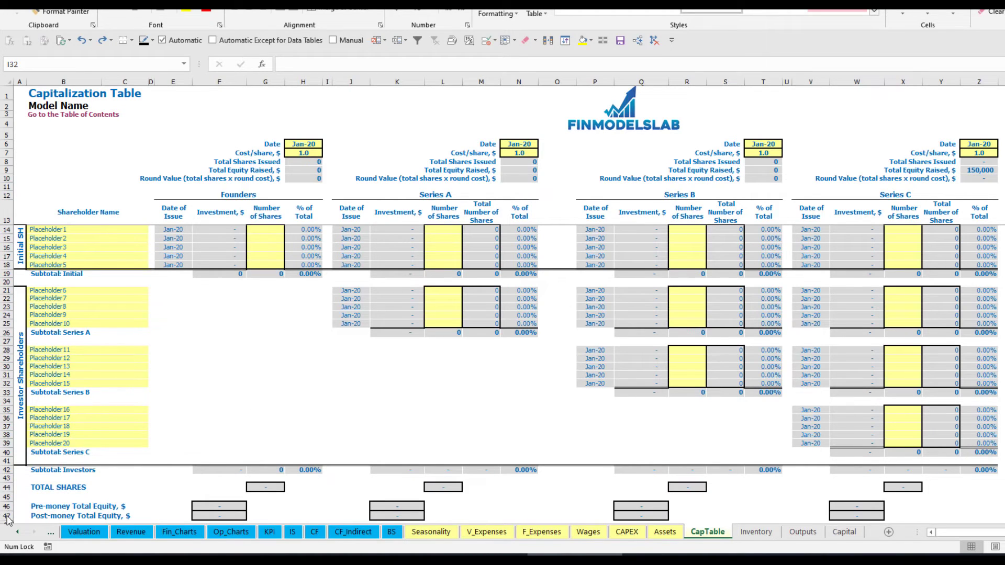
Rename the first two initial shareholders in the Capitalization Table as Founder 1 and Founder 2.
left_click(50, 229)
type("Founder 1")
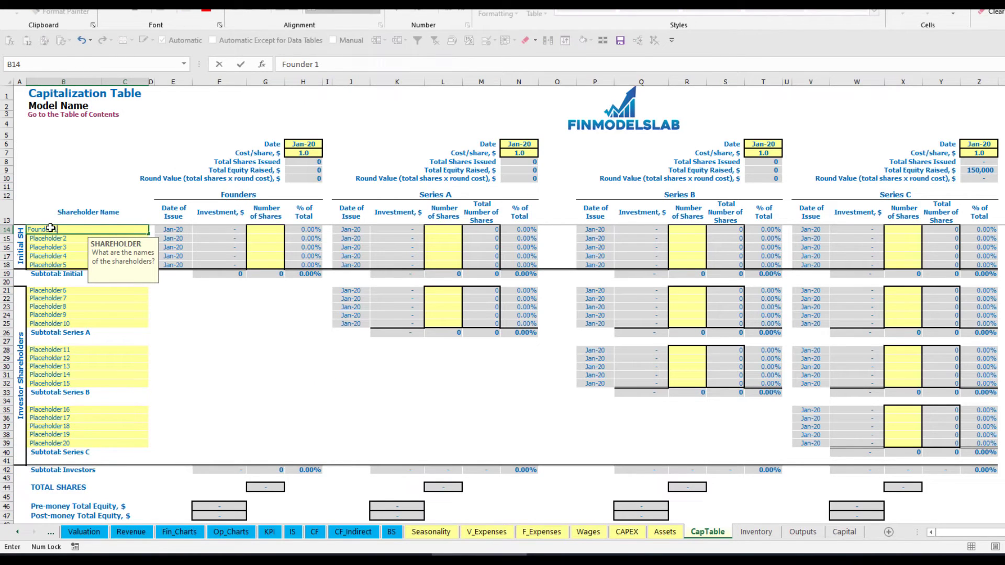
key("ctrl+Return")
key("ctrl+c")
key("Down")
key("ctrl+v")
key("Escape")
left_click(332, 66)
key("BackSpace")
type("2")
key("Return")
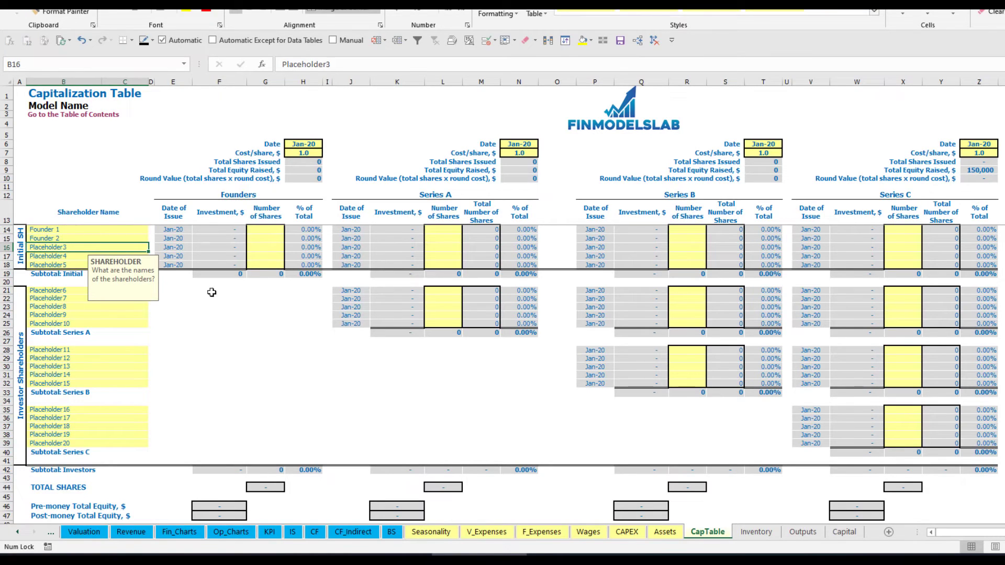
Issue 10,000 shares to Founder 1 and 20,000 shares to Founder 2 in the Founders round.
left_click(108, 230)
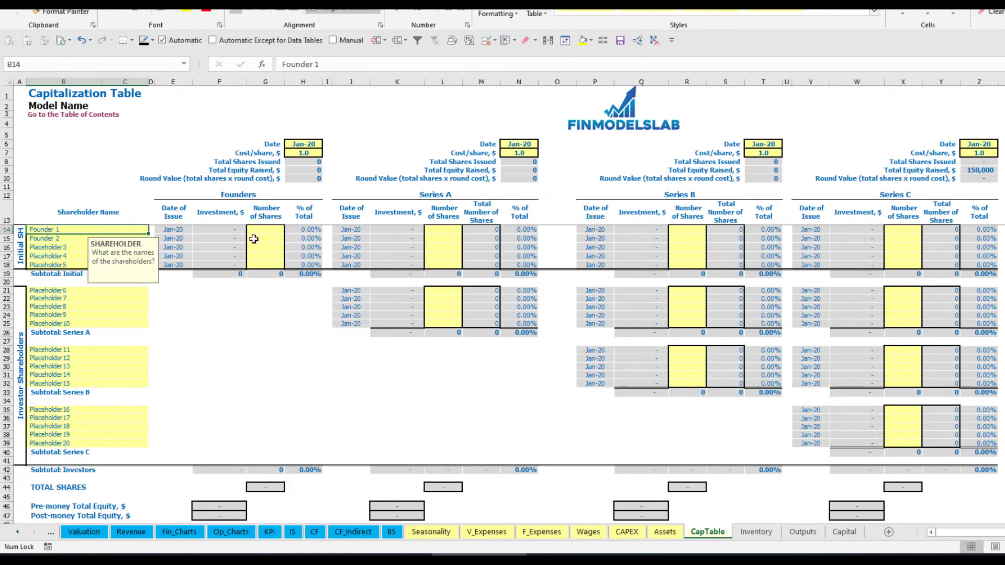
left_click(265, 228)
type("10000")
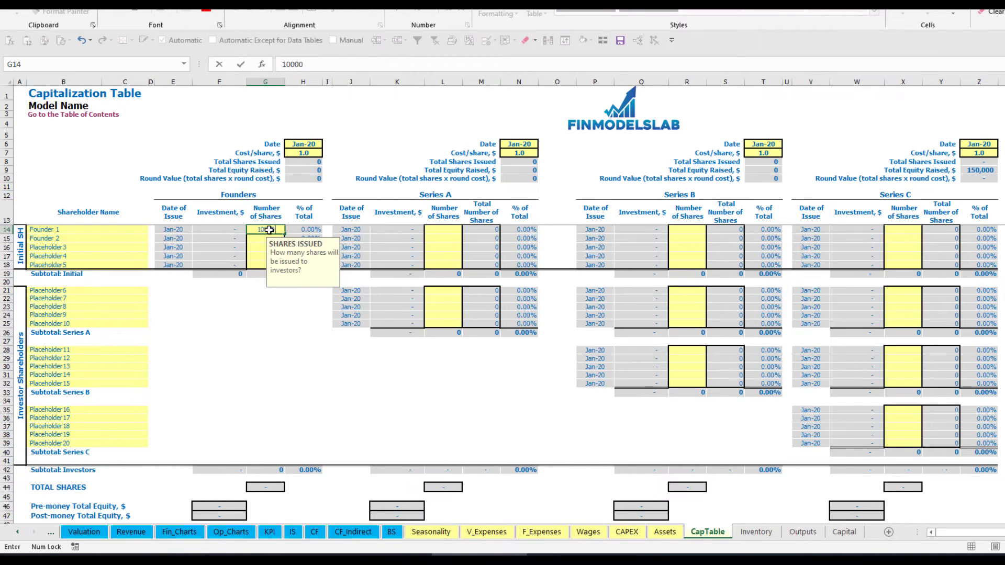
key("Return")
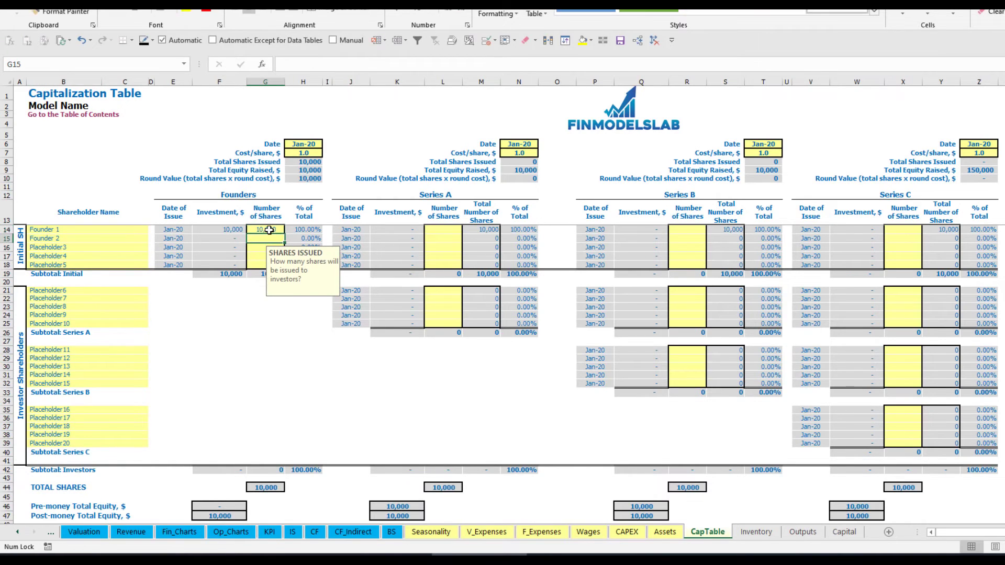
type("200")
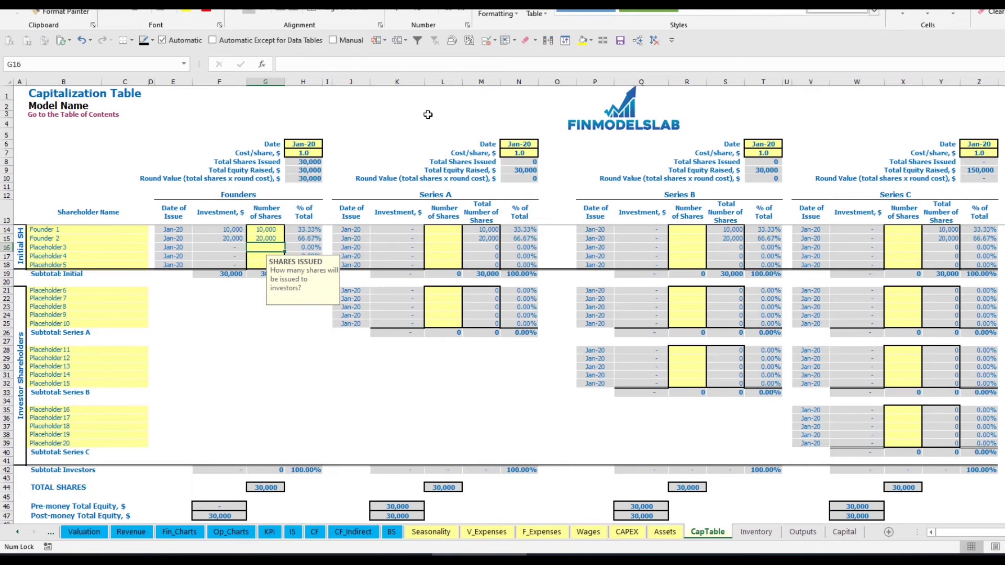
Set the Founders round's cost per share to 2 and its date to Feb-20.
left_click(301, 146)
left_click(294, 155)
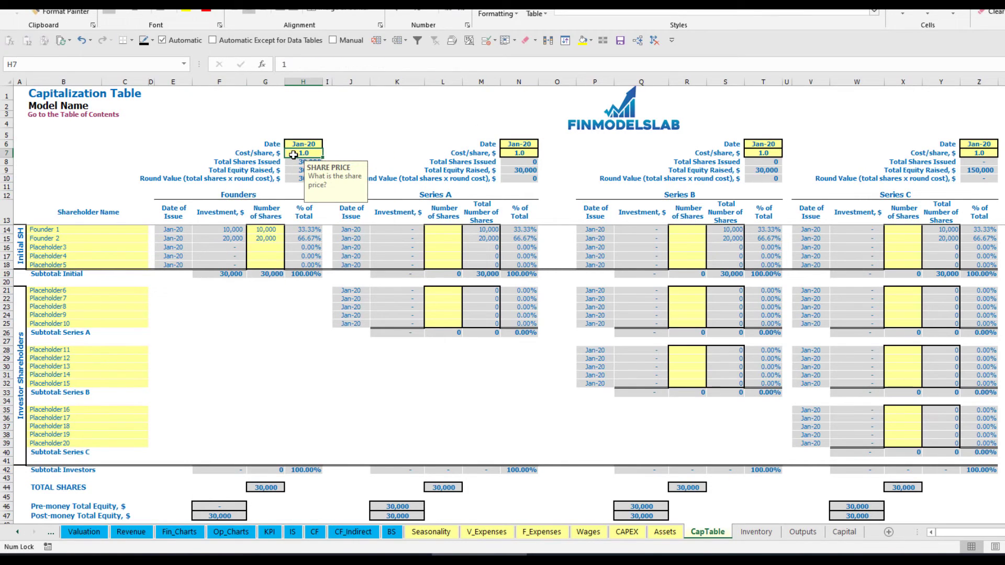
type("2")
key("Return")
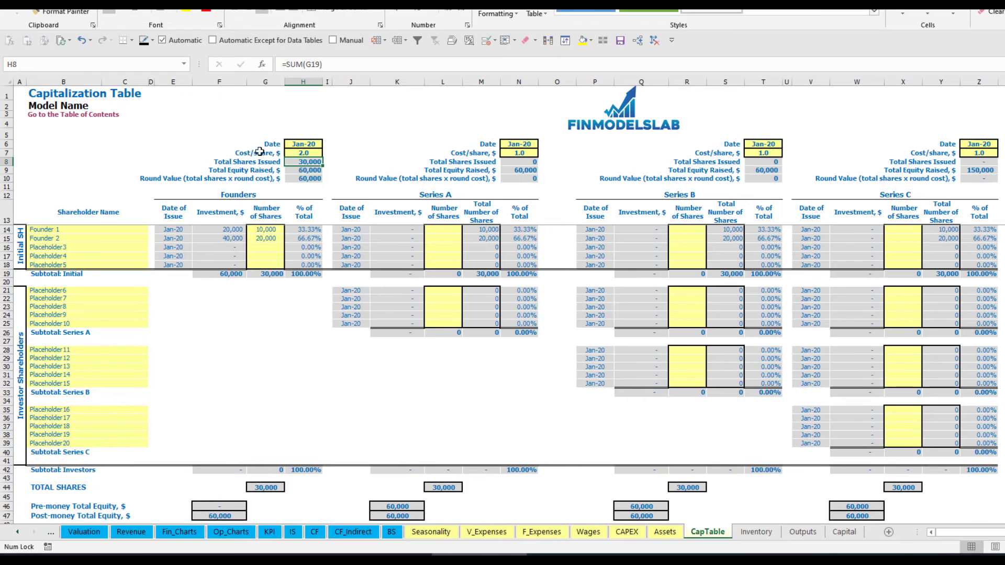
left_click(299, 145)
left_click(327, 144)
left_click(303, 166)
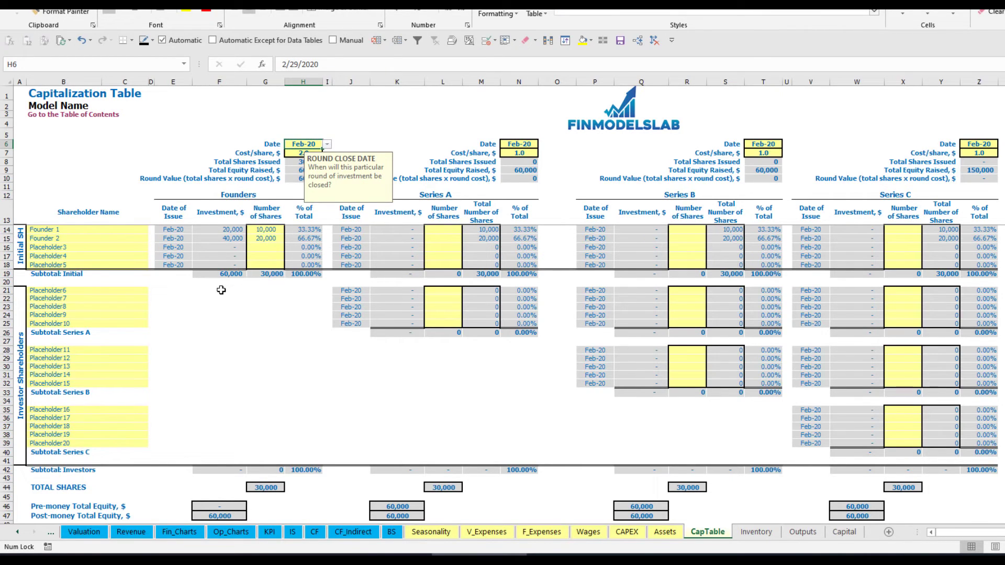
Examine the founders' investments and subtotal, the post-money total equity and Founder 1's percentage of total shares.
left_click(225, 232)
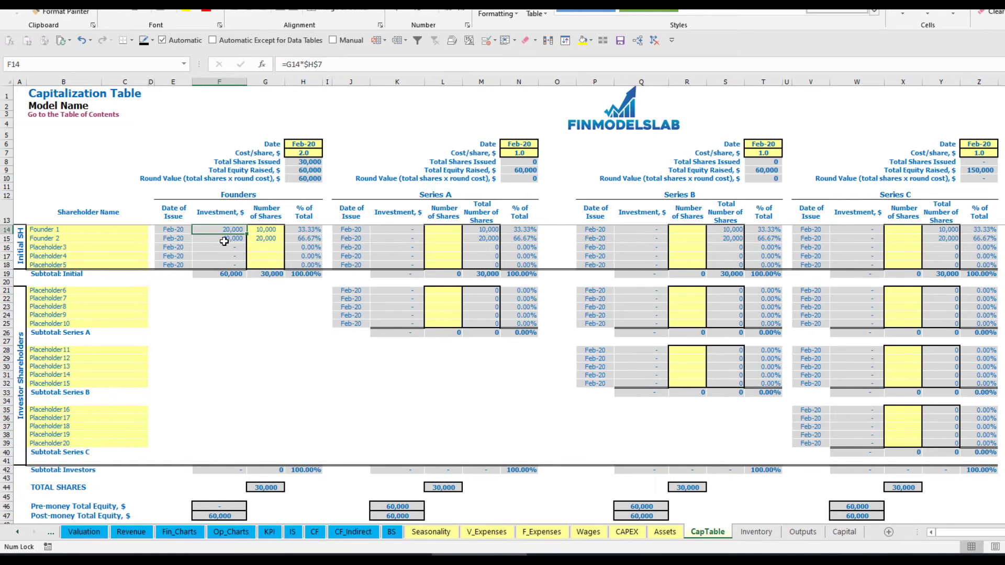
left_click(223, 240)
left_click(225, 273)
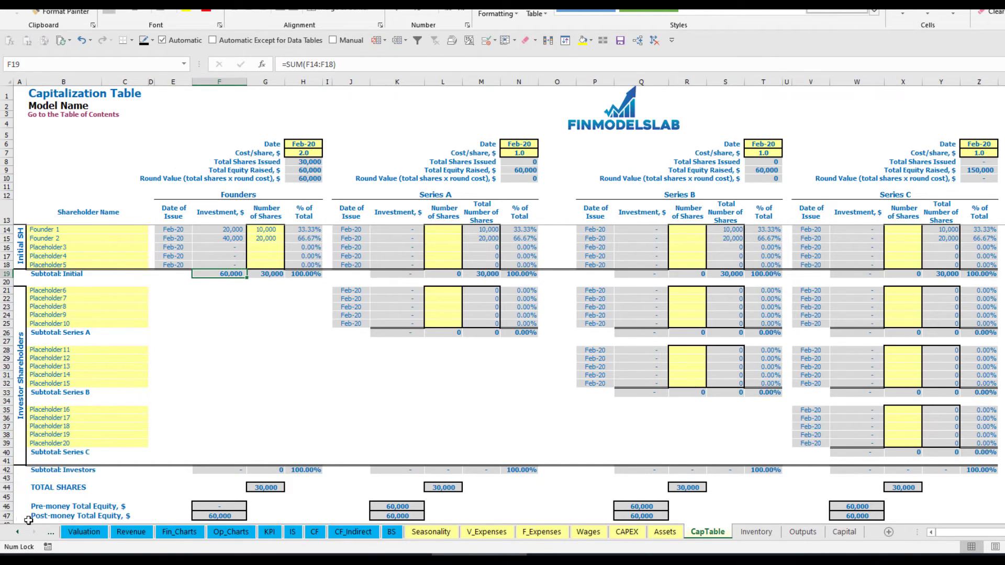
left_click(7, 516)
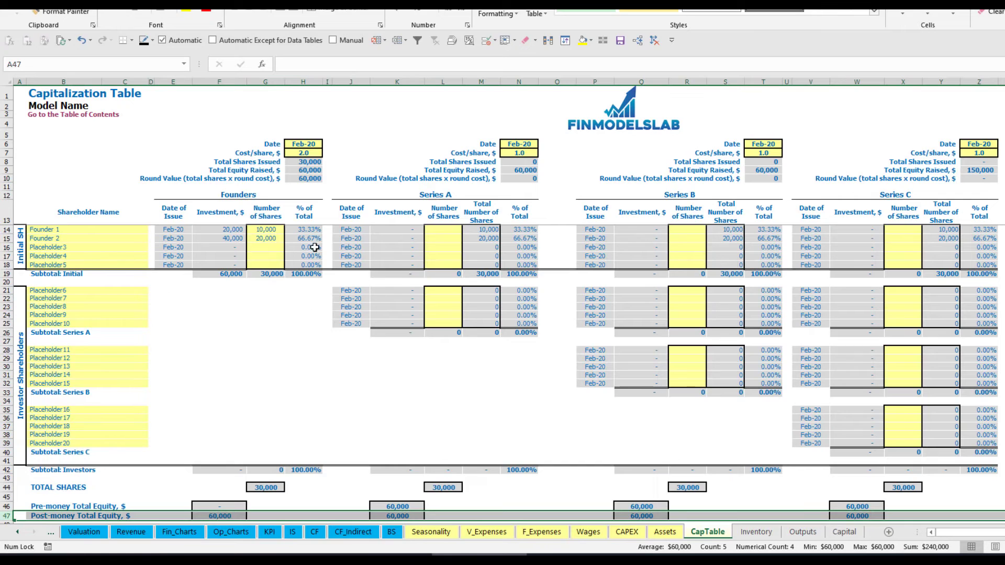
left_click(311, 231)
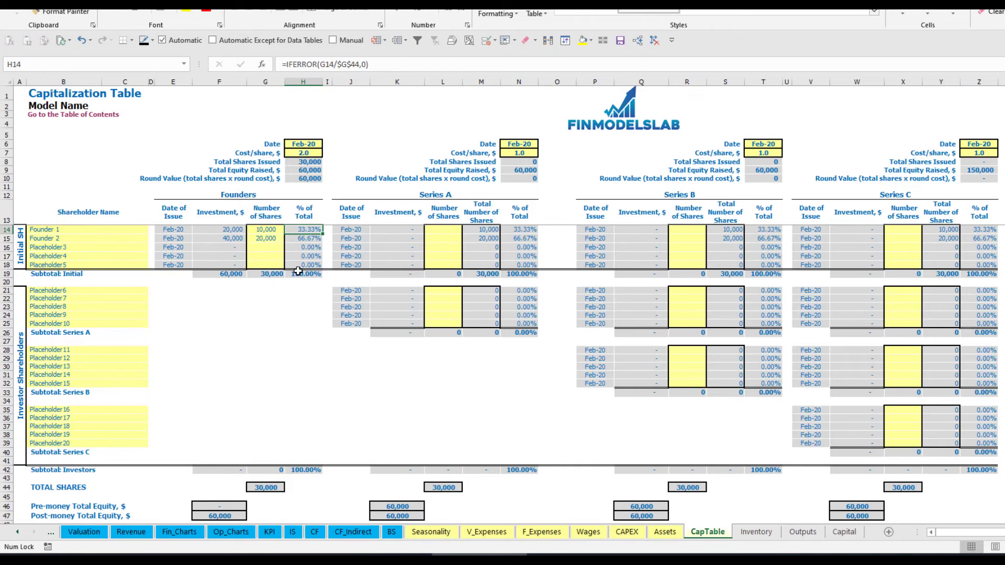
Rename the first Series A investor shareholder, Placeholder6, as Investor 1.
left_click(117, 291)
left_click(458, 200)
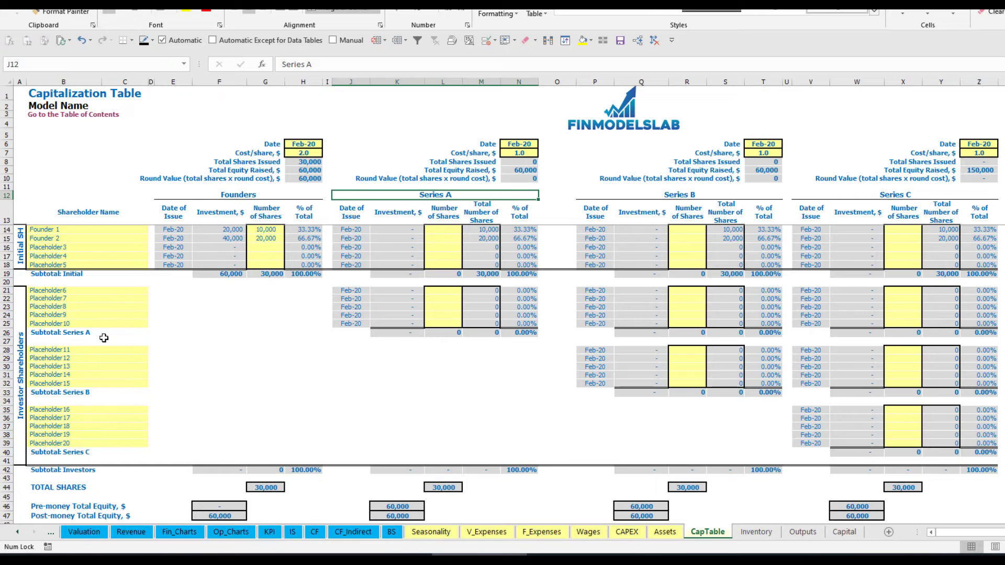
left_click(71, 293)
type("Investor 1")
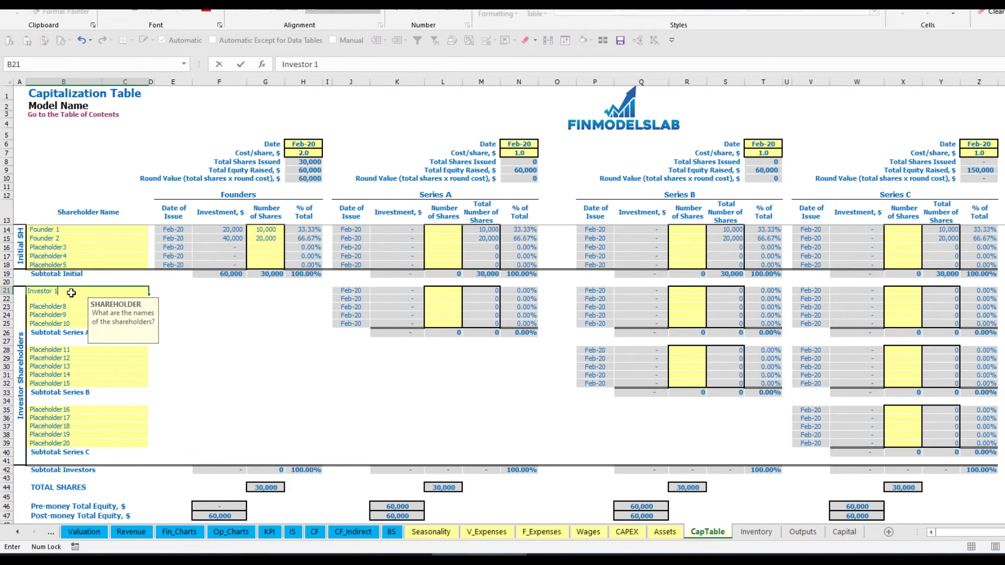
key("Return")
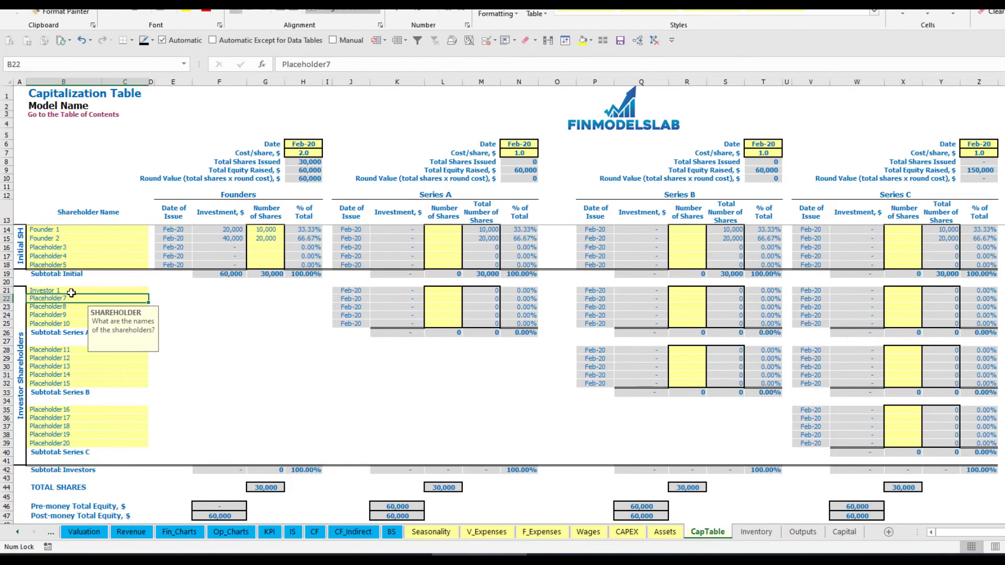
Set the Series A round's date to May-20 and its cost per share to 5.
left_click(525, 141)
left_click(543, 143)
left_click(521, 182)
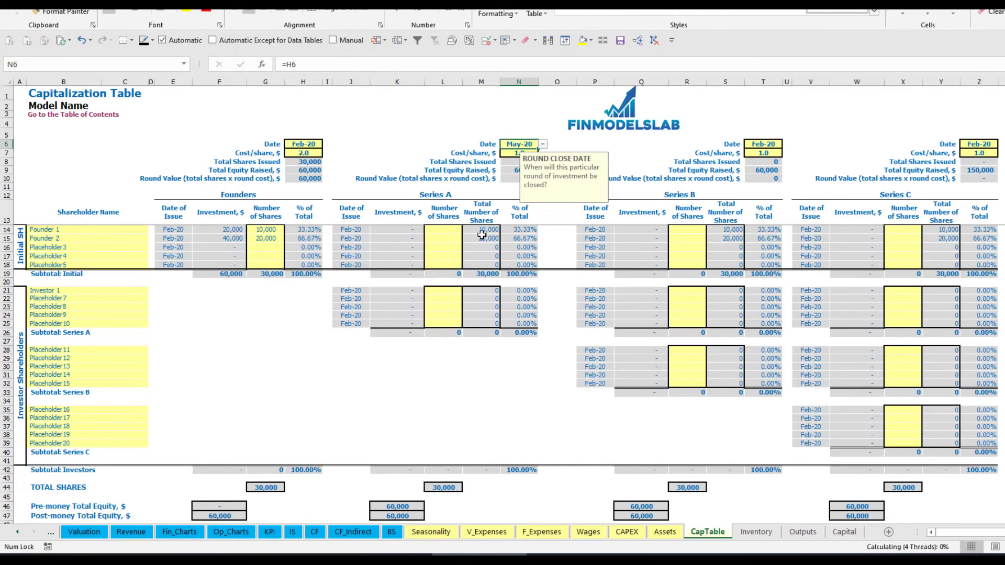
left_click(513, 152)
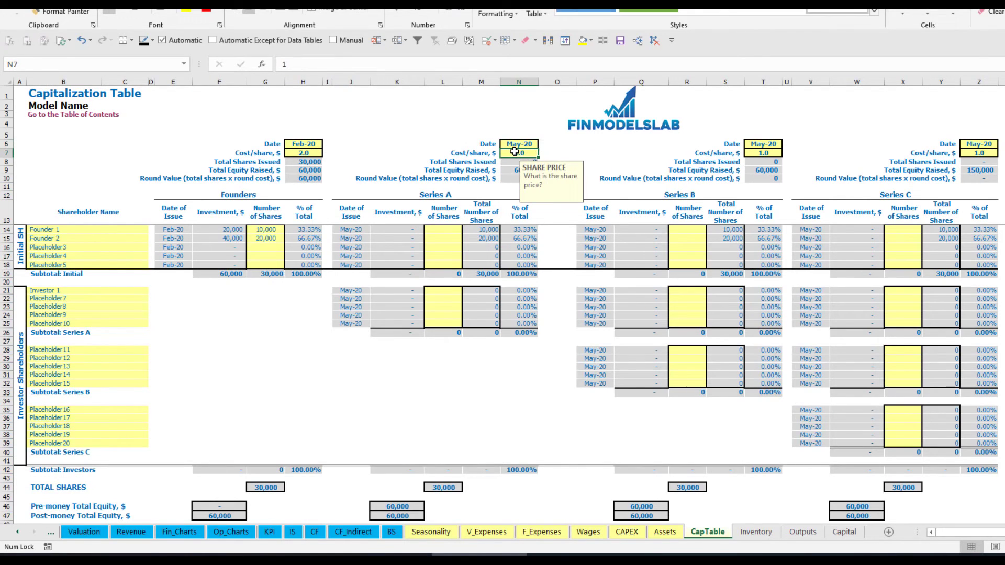
type("5")
key("Return")
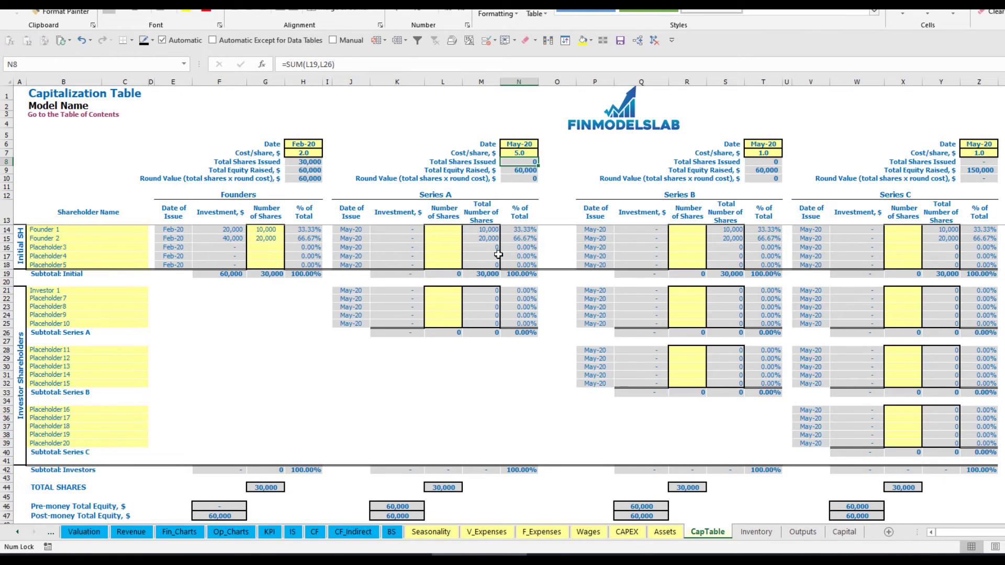
Issue 1,000 Series A shares to Investor 1.
left_click(443, 289)
type("1000")
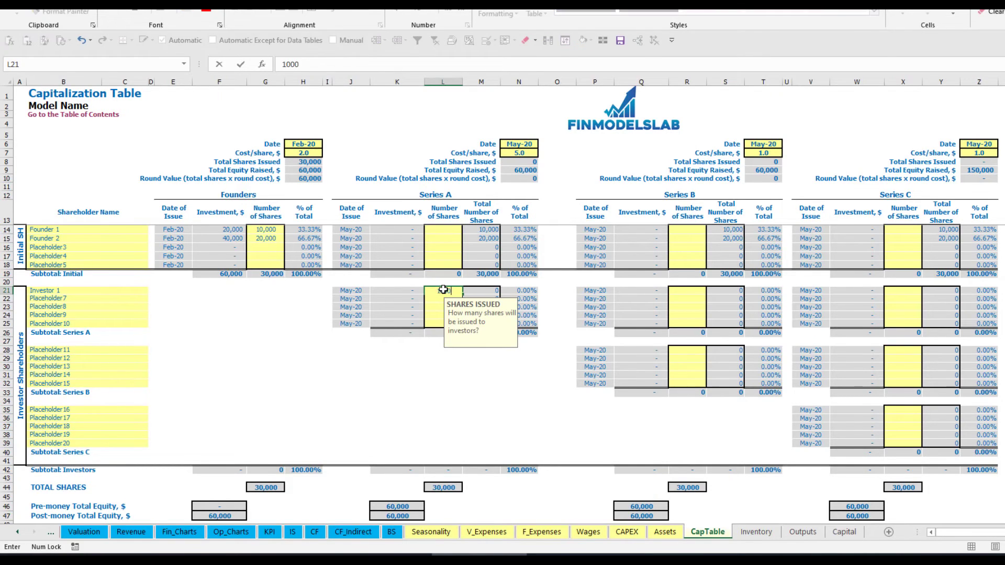
key("Return")
left_click(398, 375)
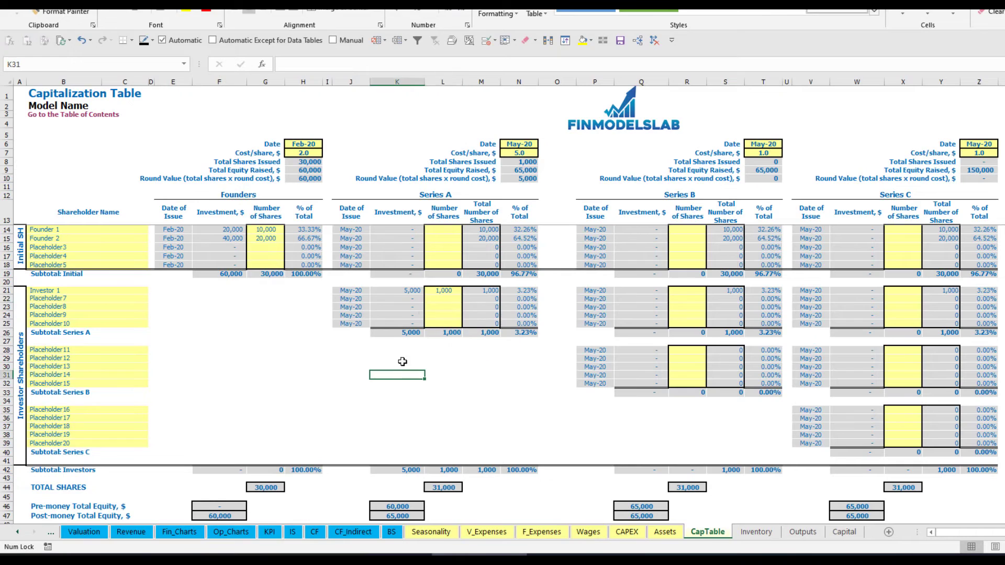
Examine Investor 1's investment, the Series A pre-money and post-money equity, and the ownership percentages of Investor 1 and both founders.
left_click(403, 290)
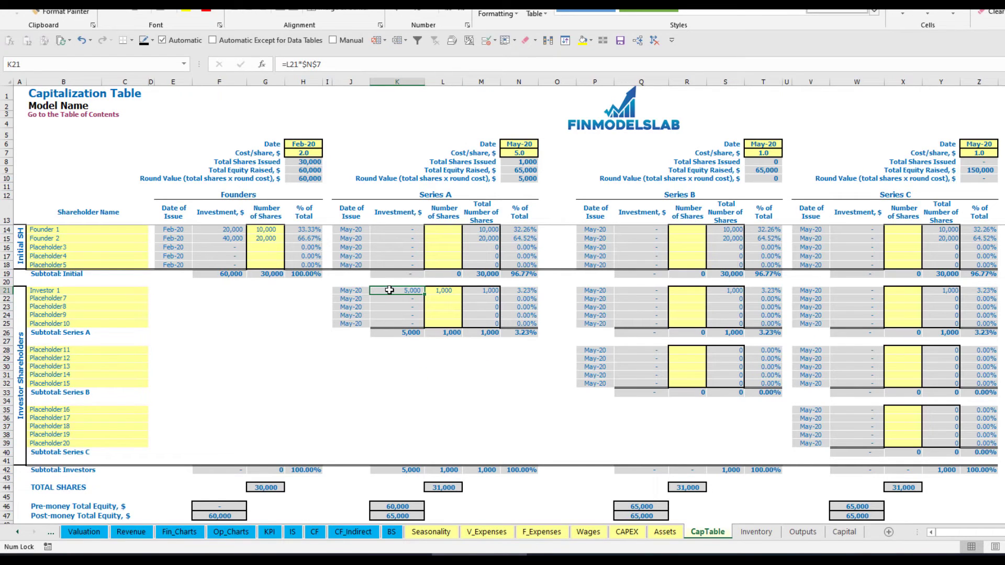
left_click(389, 504)
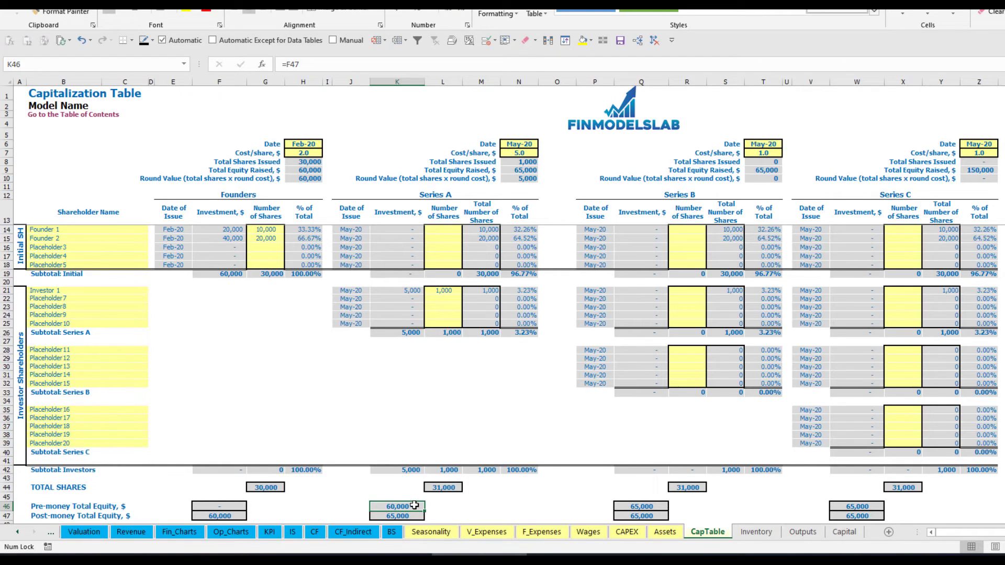
key("Down")
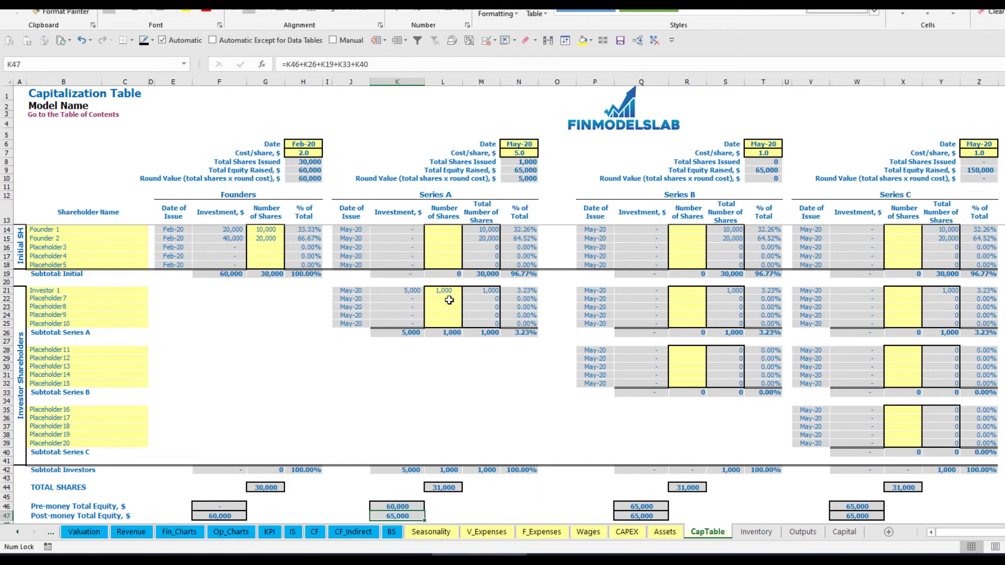
left_click(509, 289)
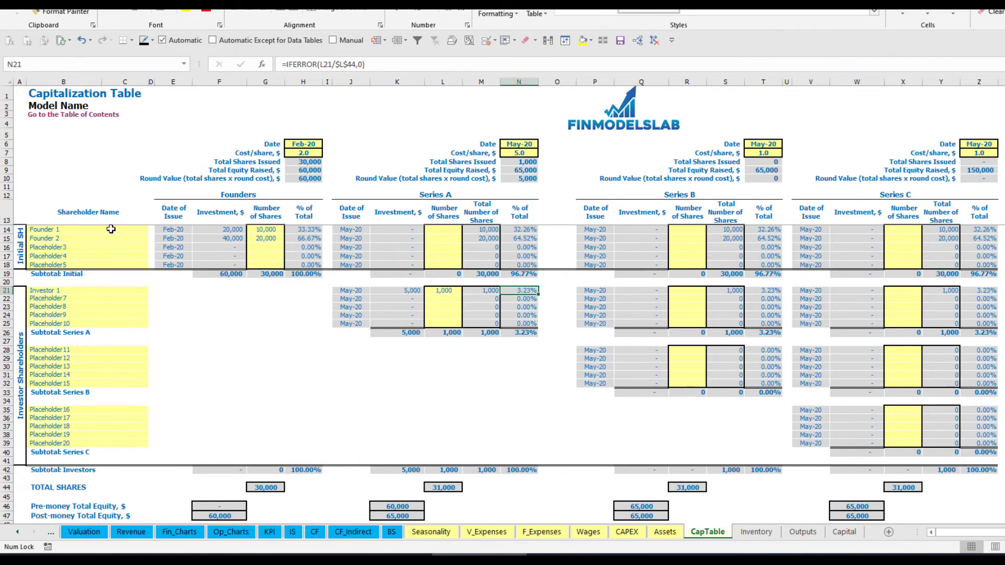
left_click_drag(111, 229, 111, 238)
left_click_drag(520, 229, 520, 238)
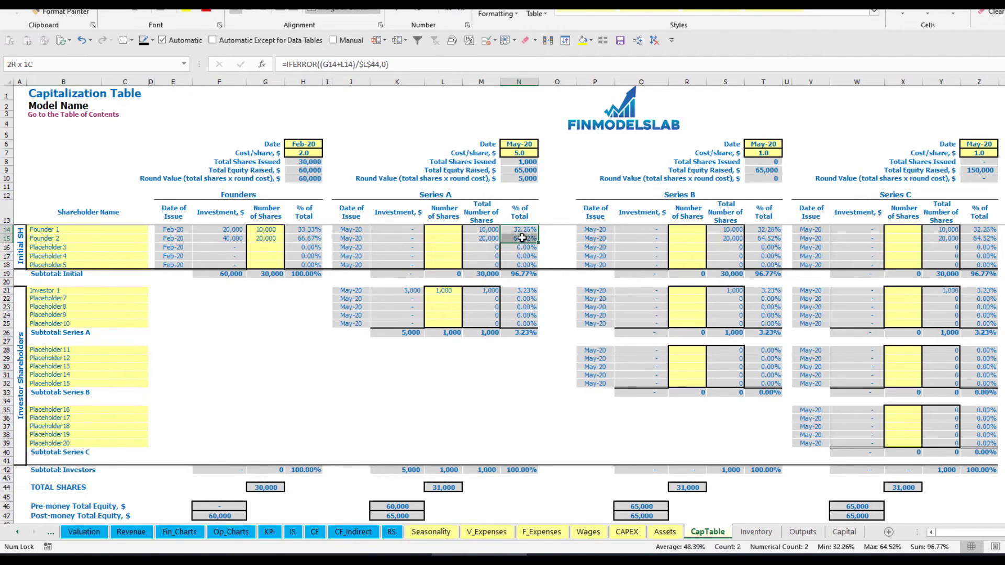
key("shift+Up")
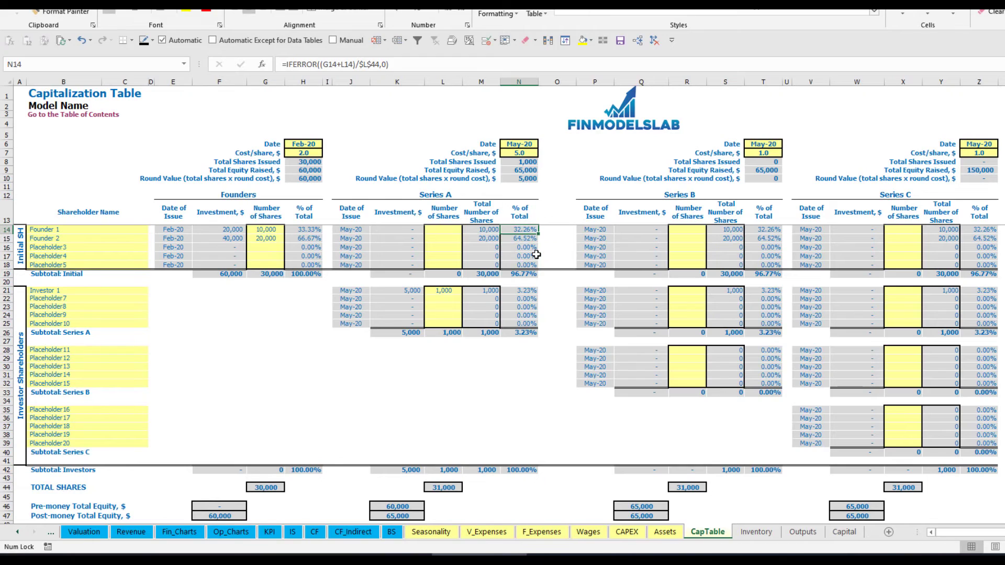
key("Down")
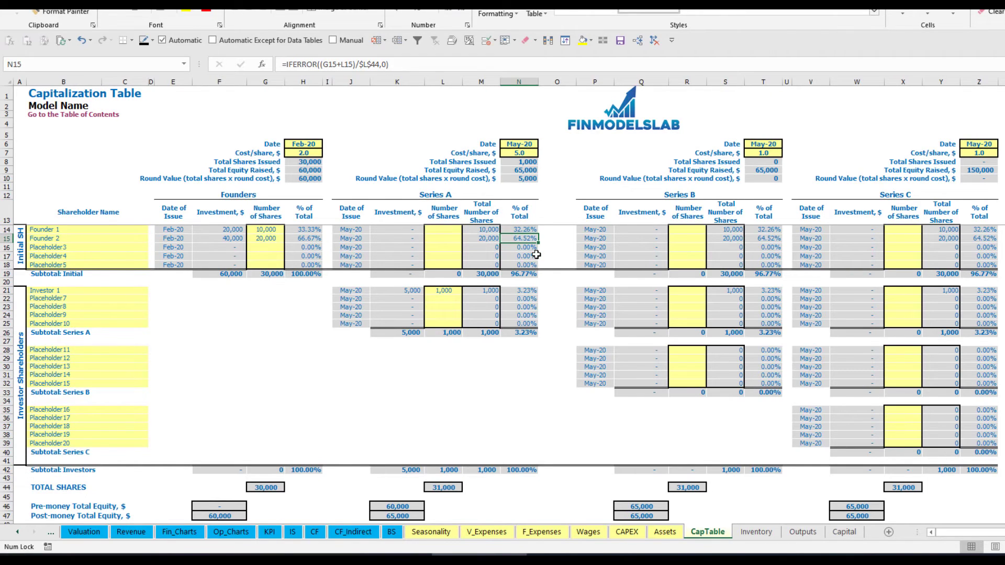
Review the Series B and Series C shareholder name inputs and the share count inputs for the Series A investors.
left_click(101, 358)
left_click(90, 410)
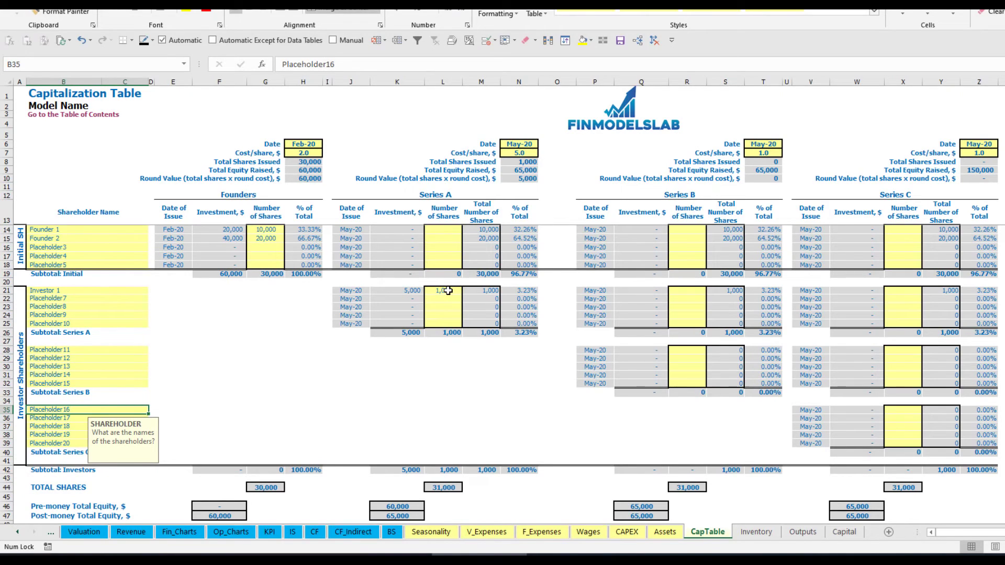
left_click_drag(447, 292, 443, 324)
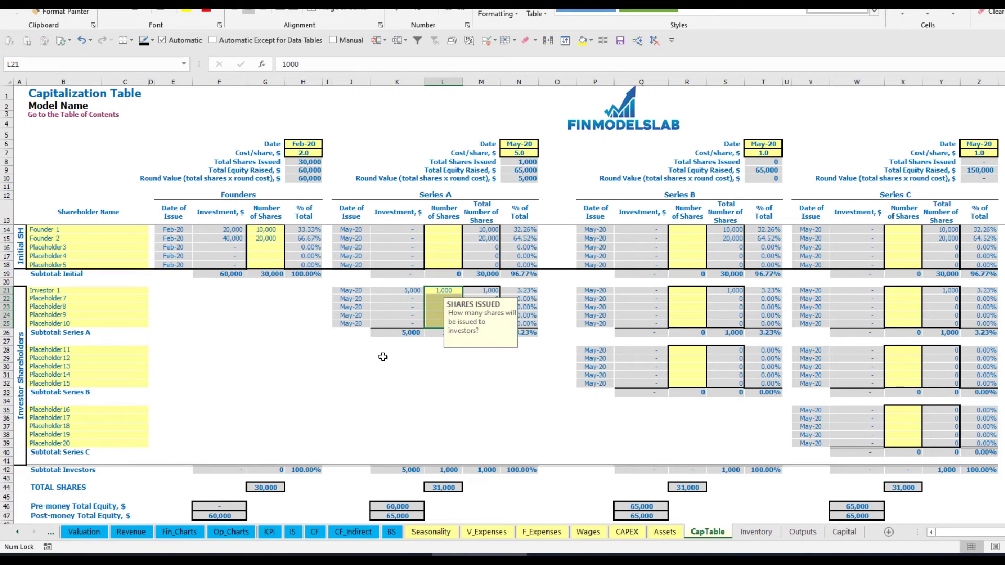
Examine the Ordinary Equity Raisings row in the cash flow statement and the Ordinary Equity row in the balance sheet.
left_click(458, 367)
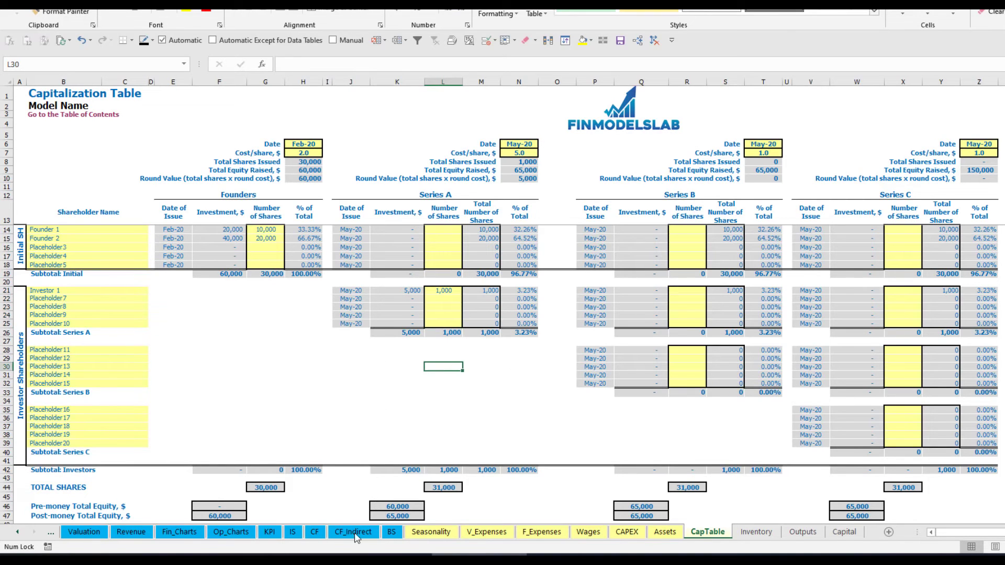
left_click(314, 534)
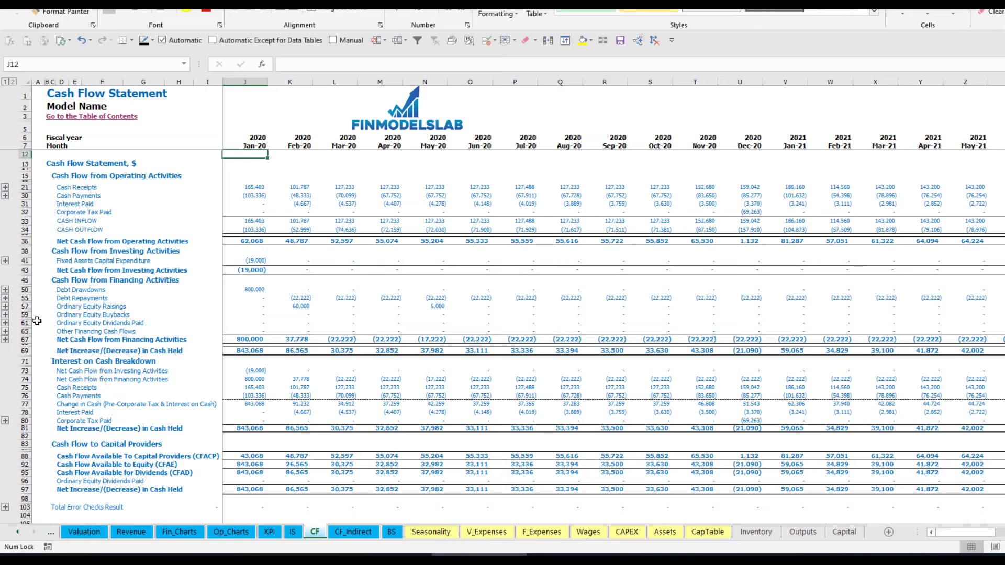
left_click(24, 306)
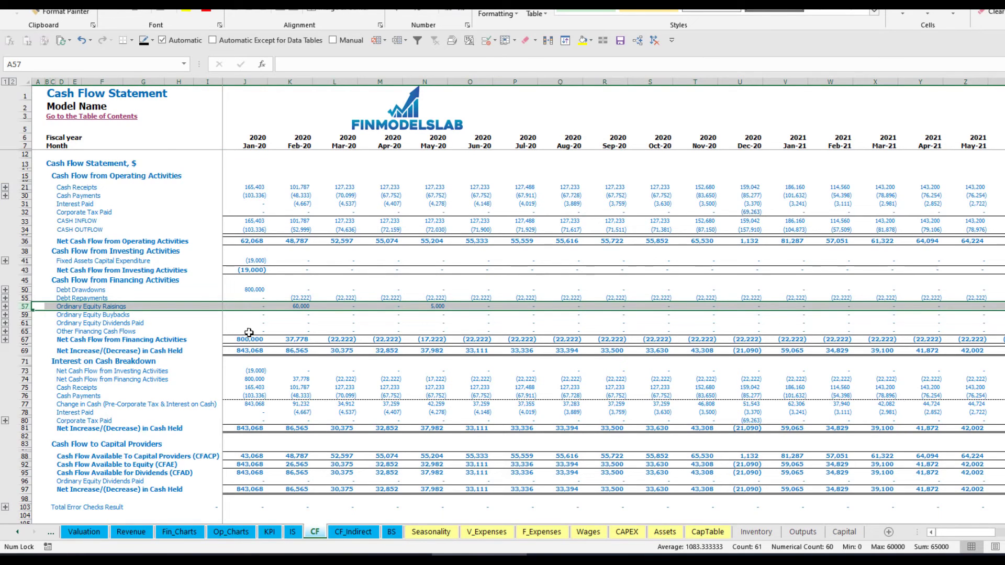
left_click(303, 307)
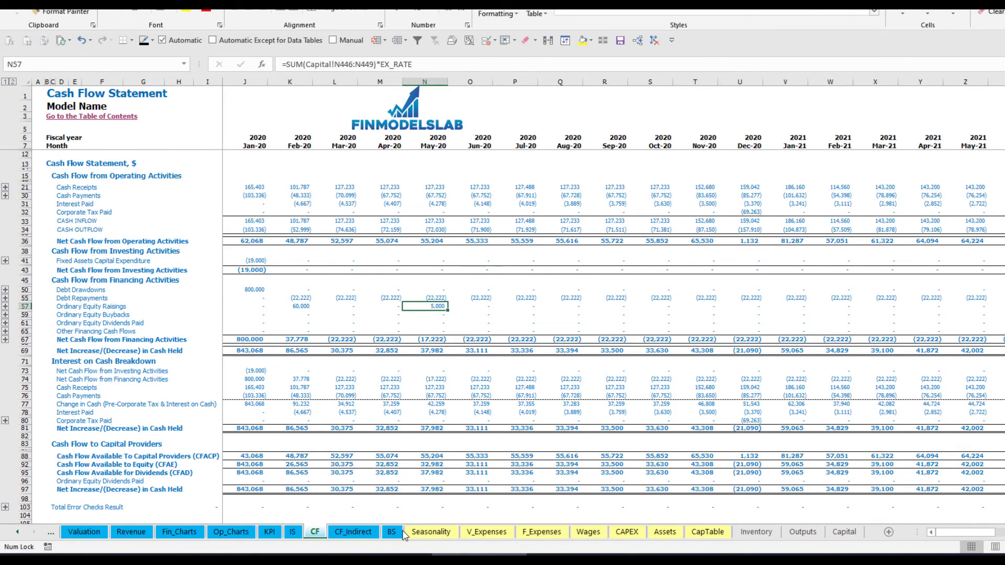
left_click(397, 532)
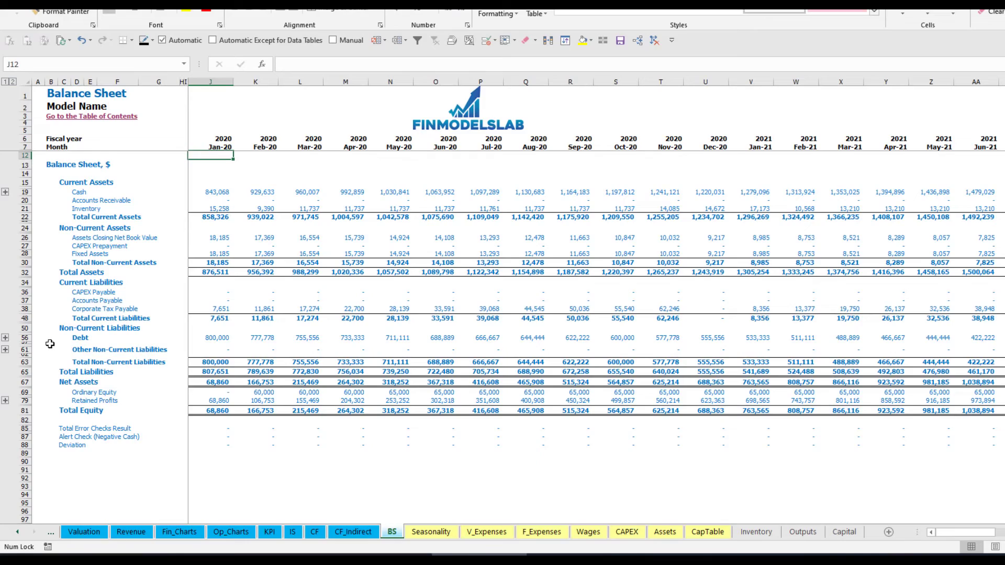
left_click(26, 392)
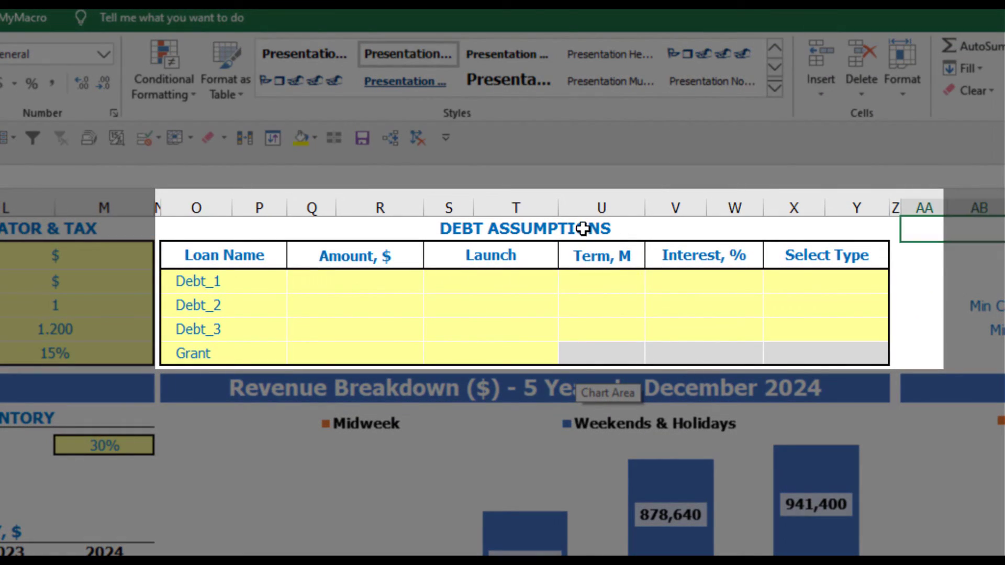
Try the Annuity repayment type for Debt_1 in the debt assumptions and settle on Usual.
left_click(583, 228)
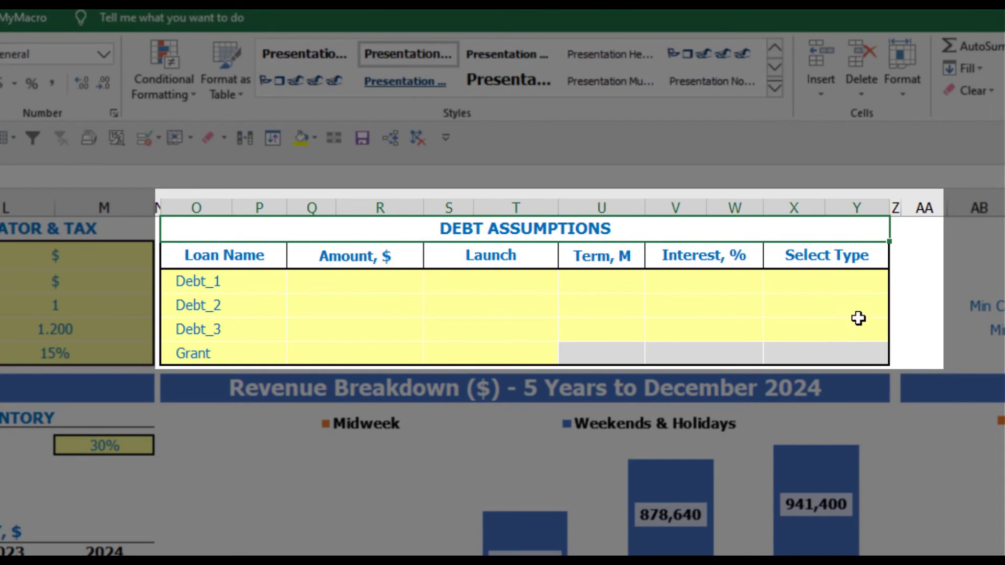
left_click(881, 276)
left_click(897, 285)
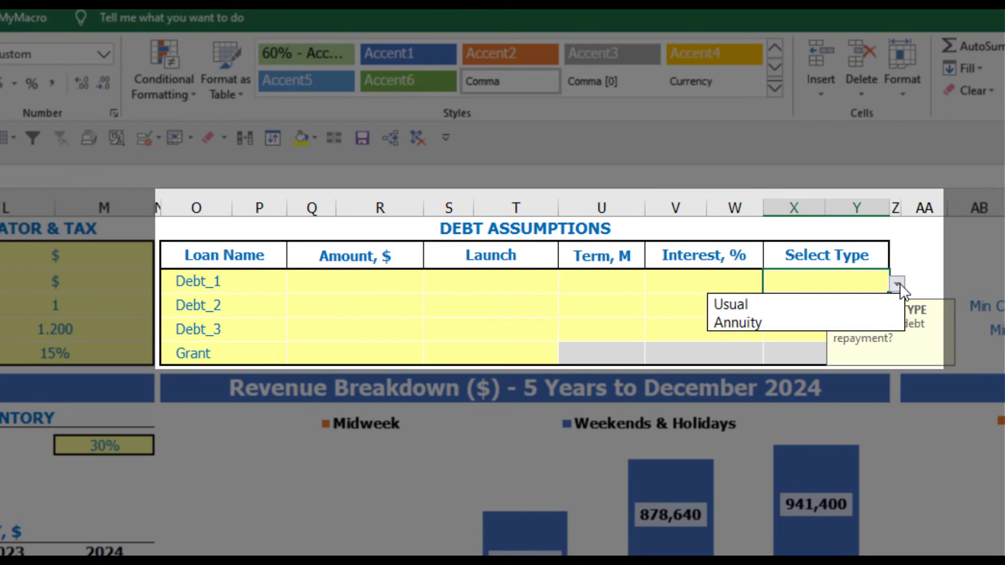
left_click(877, 322)
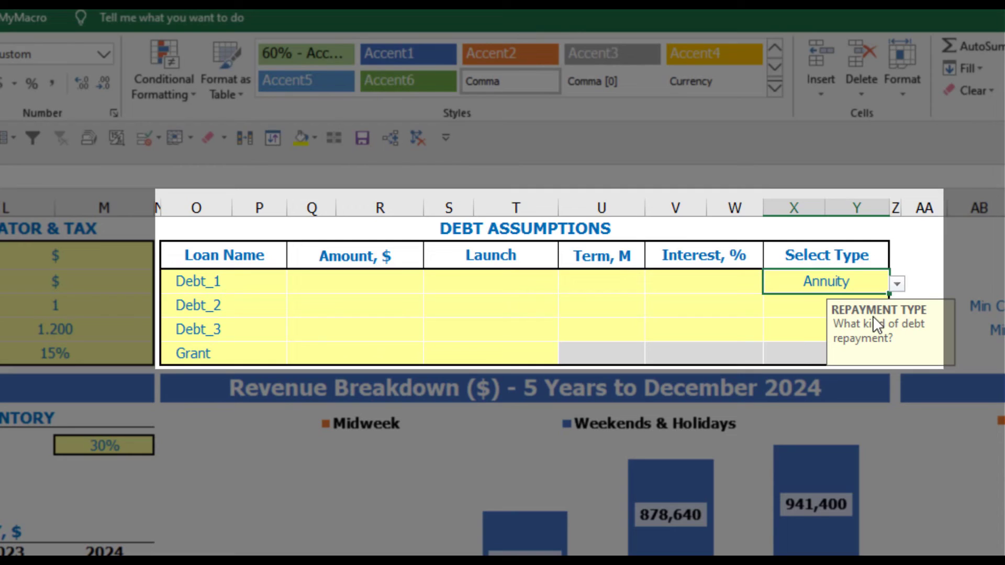
left_click(898, 283)
left_click(861, 306)
Set Debt_1's amount to 1,000,000 and its launch date to Feb-20.
left_click(396, 282)
type("1,00")
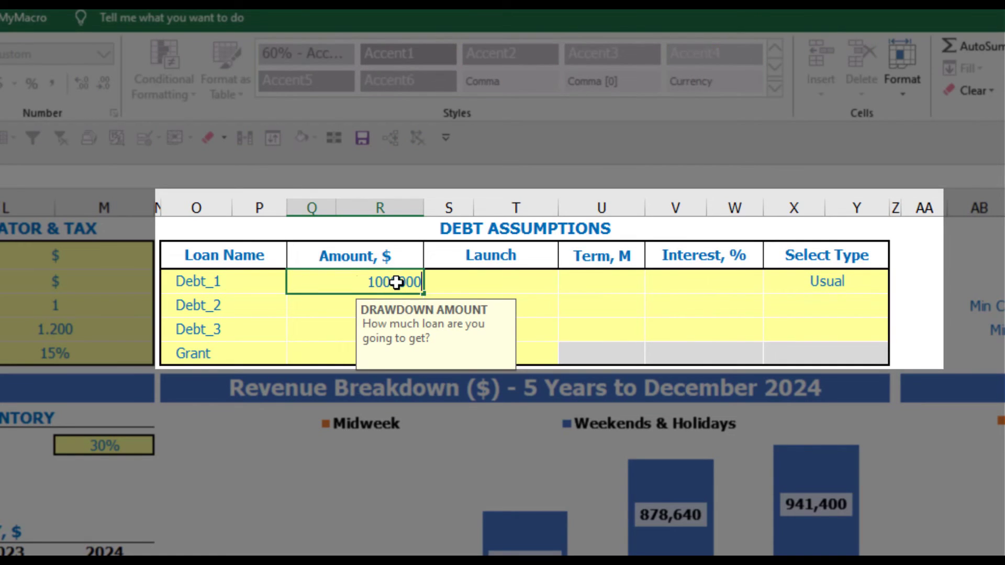
type("0,000")
key("Return")
left_click(545, 281)
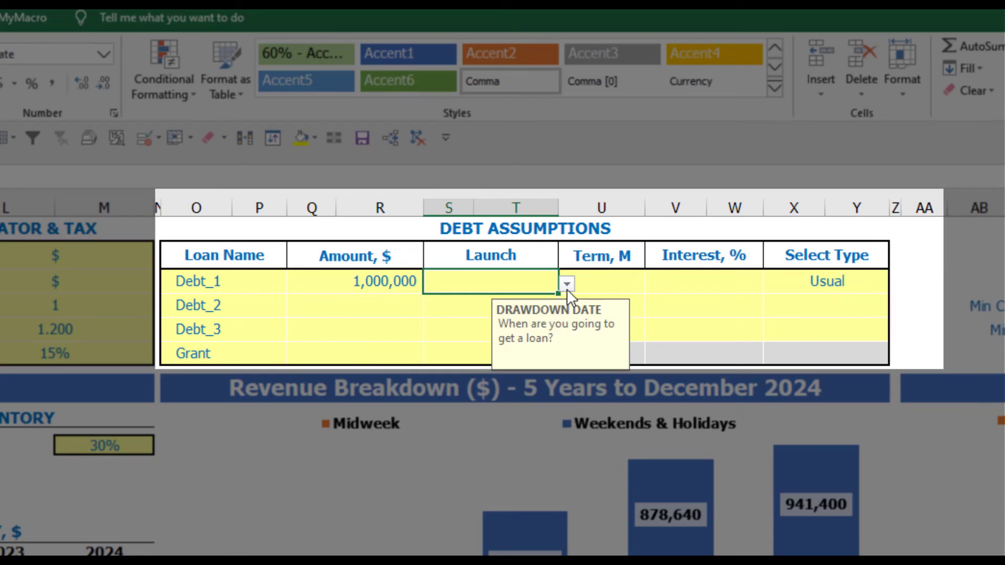
left_click(566, 284)
left_click(520, 319)
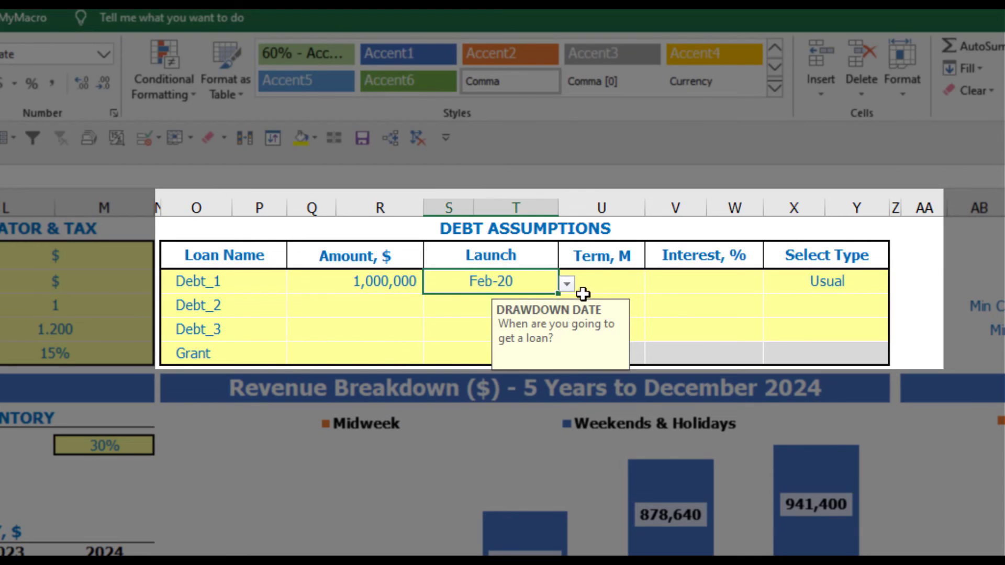
Give Debt_1 a 60-month term and a 5% interest rate.
left_click(604, 273)
type("60")
key("Return")
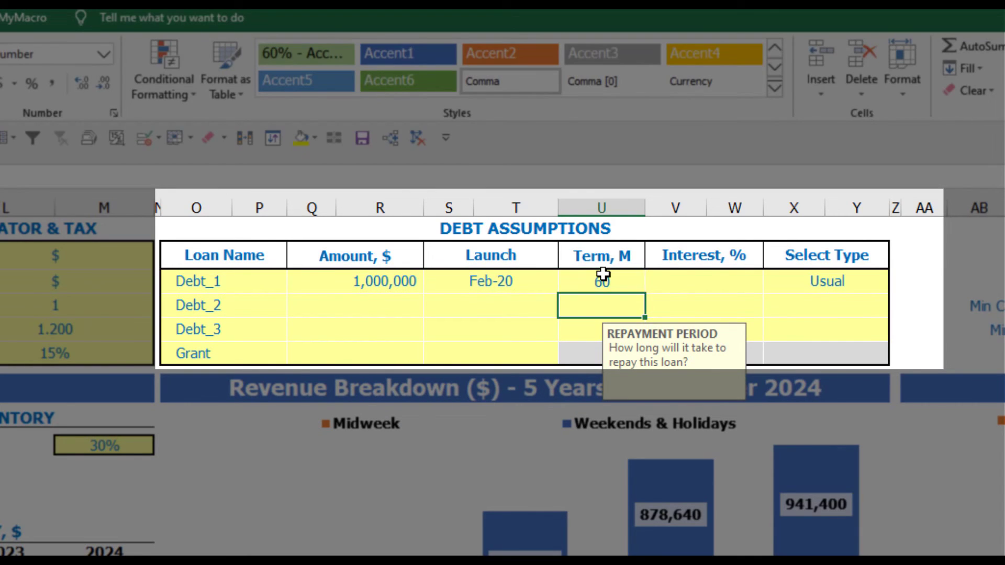
left_click(661, 280)
type("5")
key("Return")
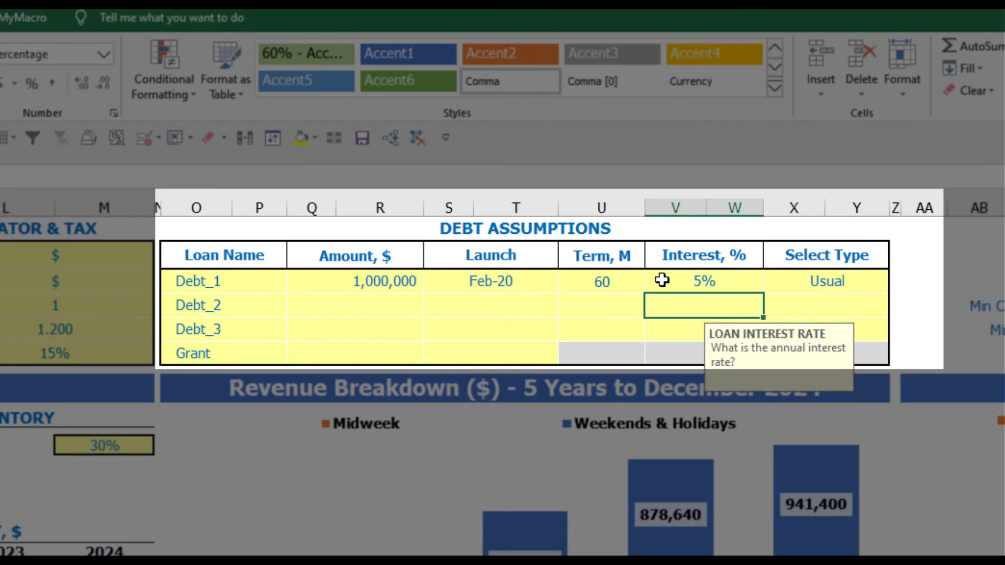
Enter a 500,000 grant in the debt assumptions with a launch date of Mar-20.
left_click(370, 357)
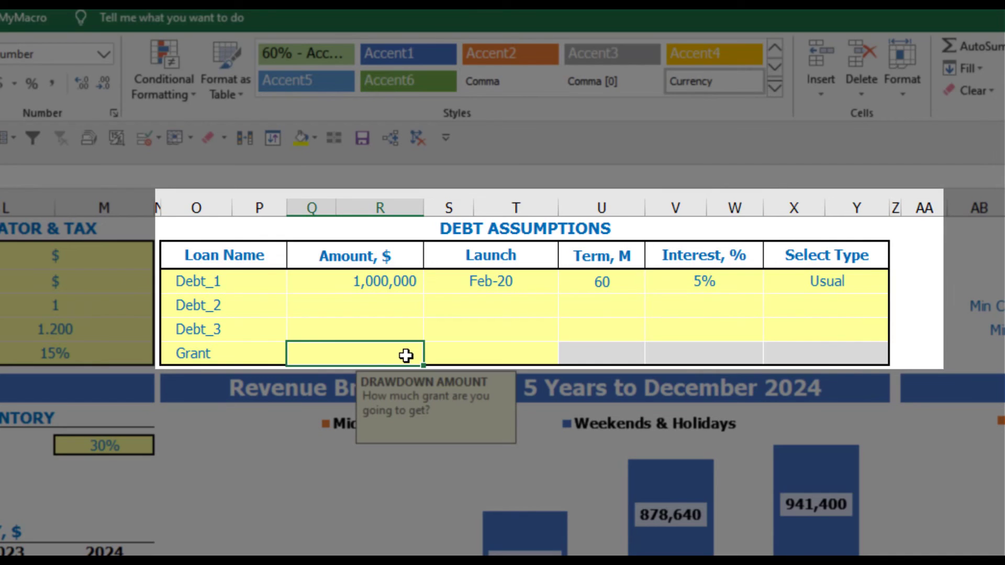
type("500,000")
key("Return")
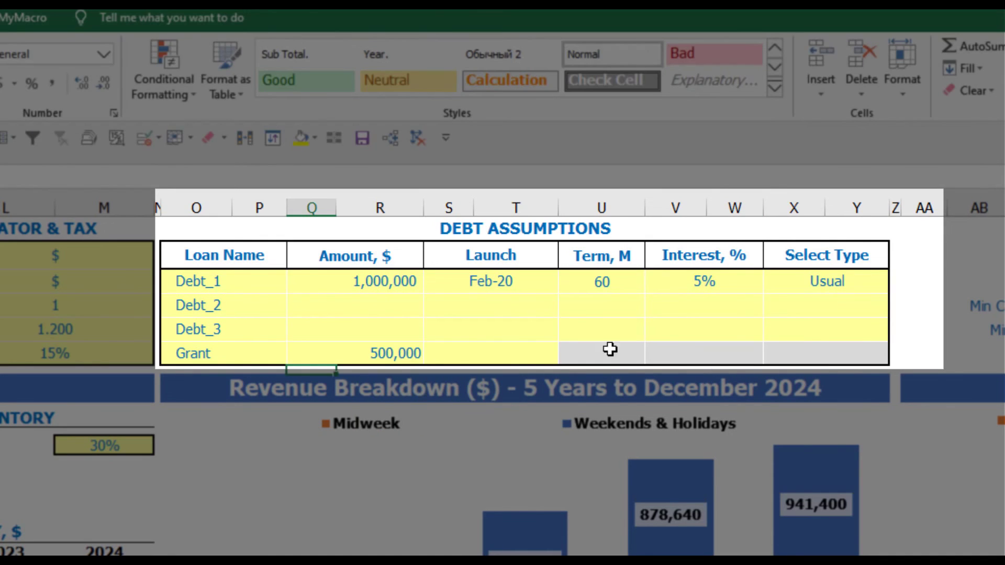
left_click(516, 354)
left_click(566, 356)
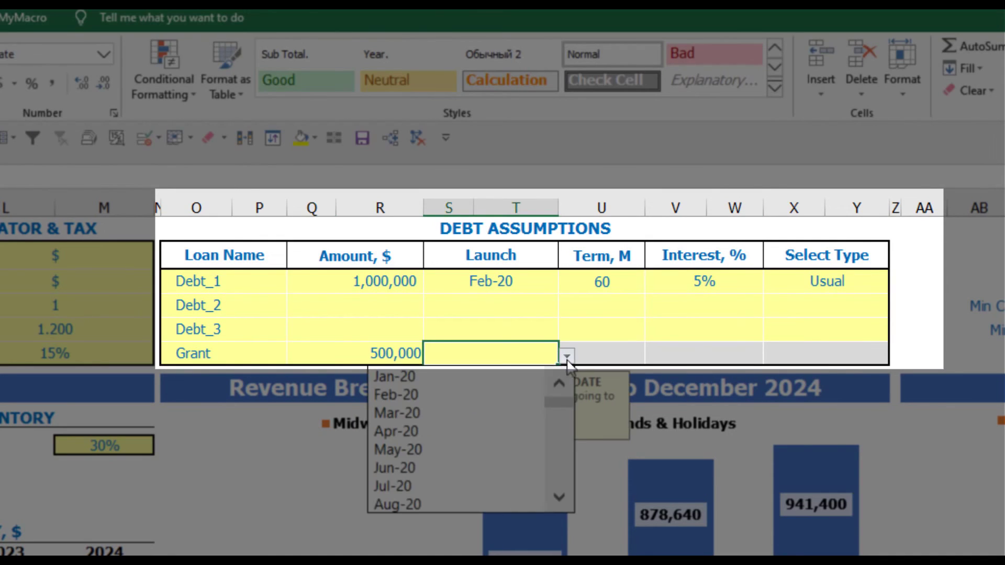
left_click(503, 412)
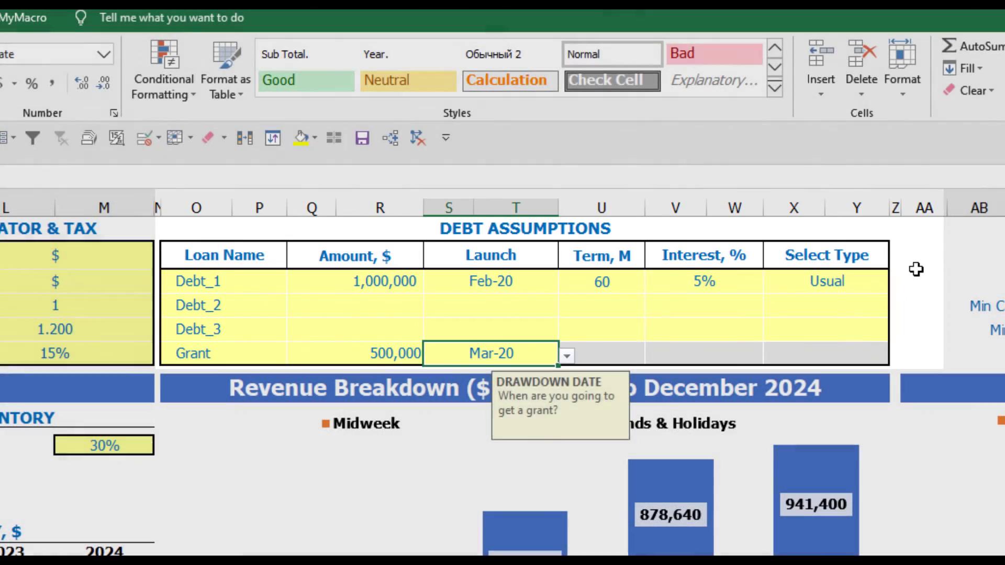
left_click(916, 269)
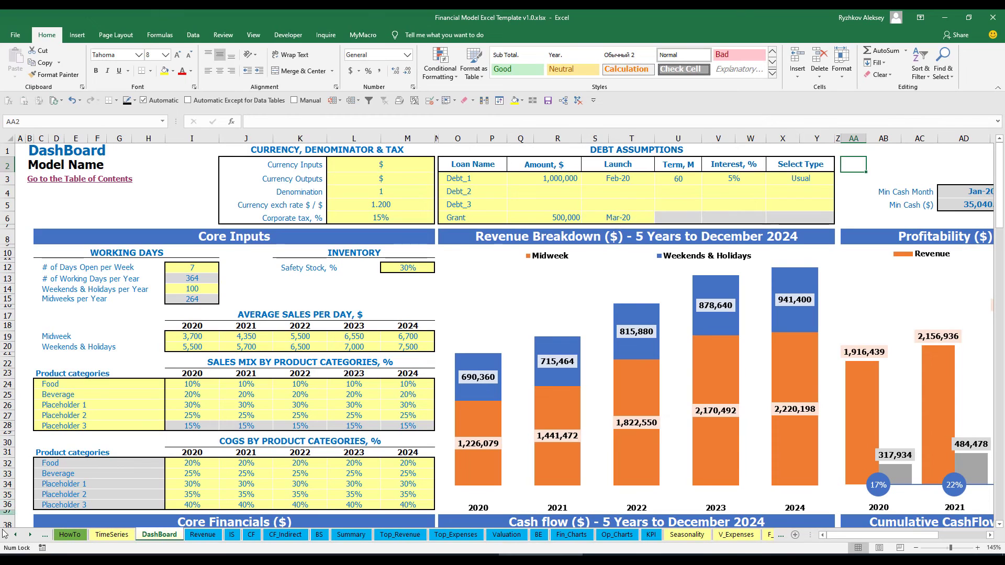
Review the debt balance, repayment and interest calculations for each loan and for total debts on the Capital sheet.
left_click(30, 535)
left_click(30, 535)
left_click(30, 534)
left_click(30, 535)
left_click(30, 535)
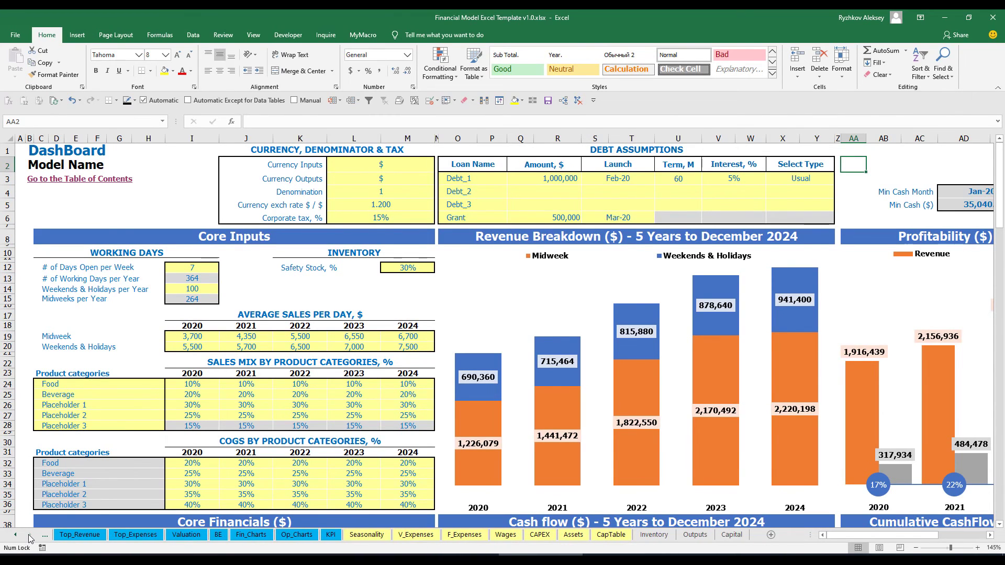
left_click(739, 535)
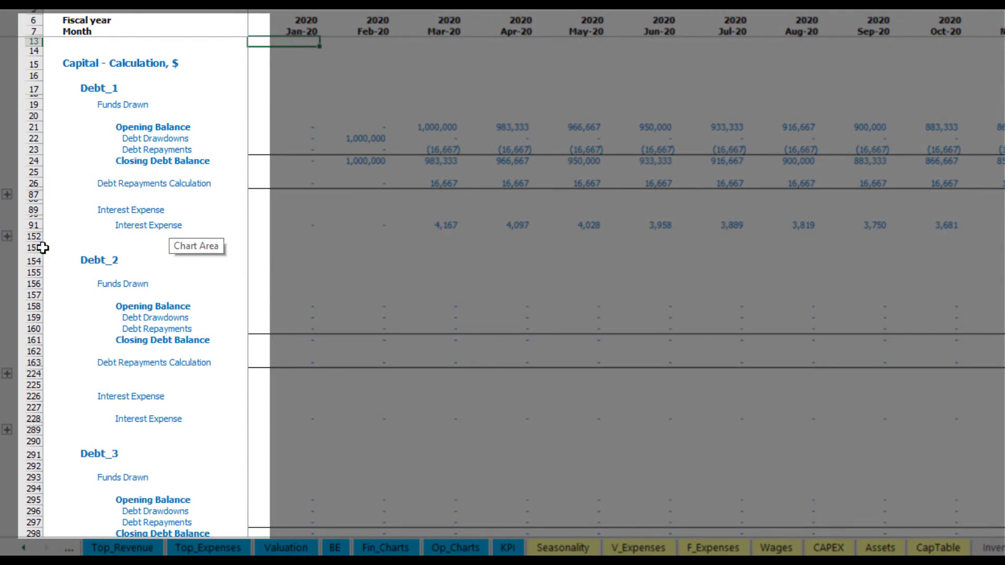
scroll(31, 248, "down", 5)
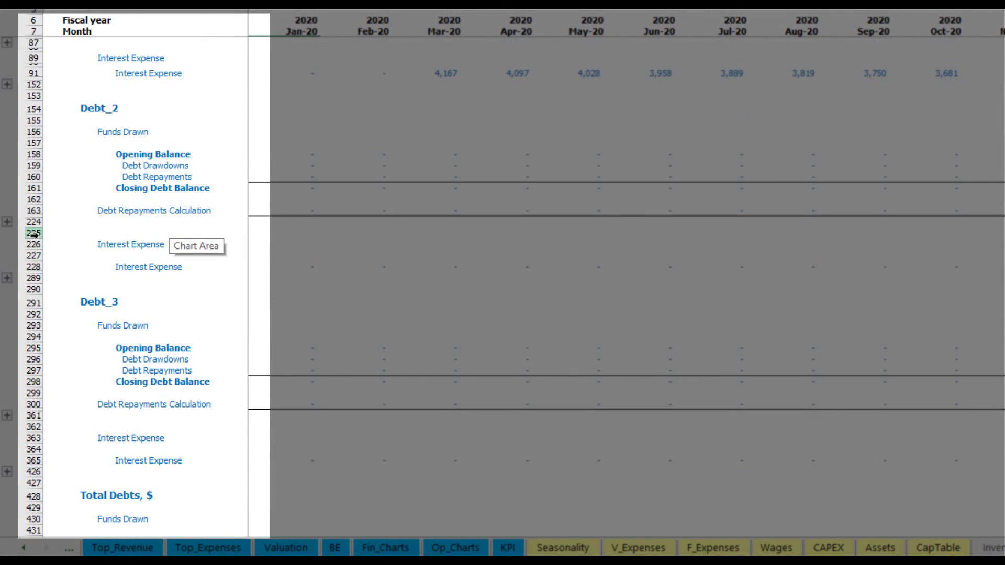
scroll(42, 240, "down", 3)
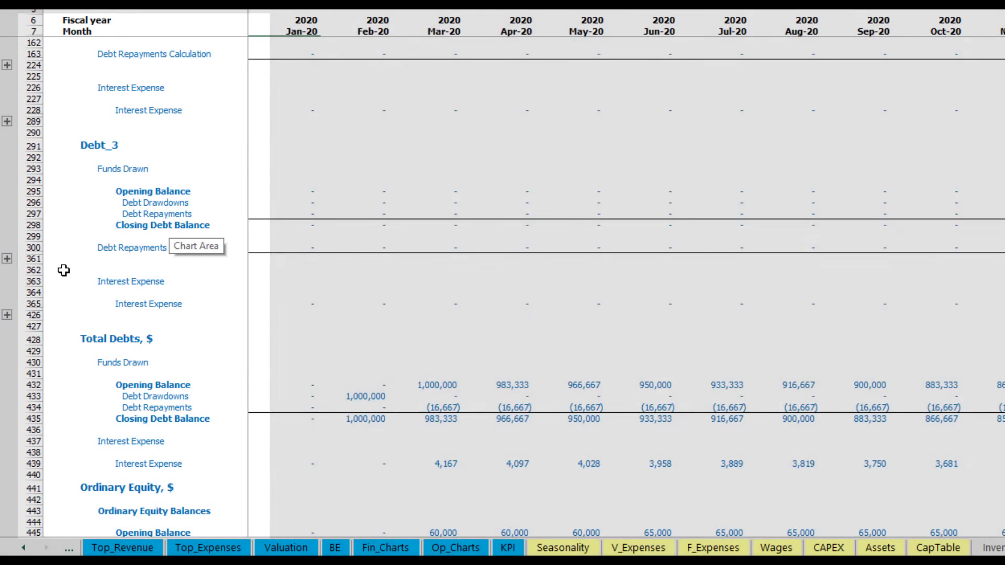
scroll(64, 271, "up", 3)
scroll(64, 270, "up", 2)
scroll(101, 258, "up", 3)
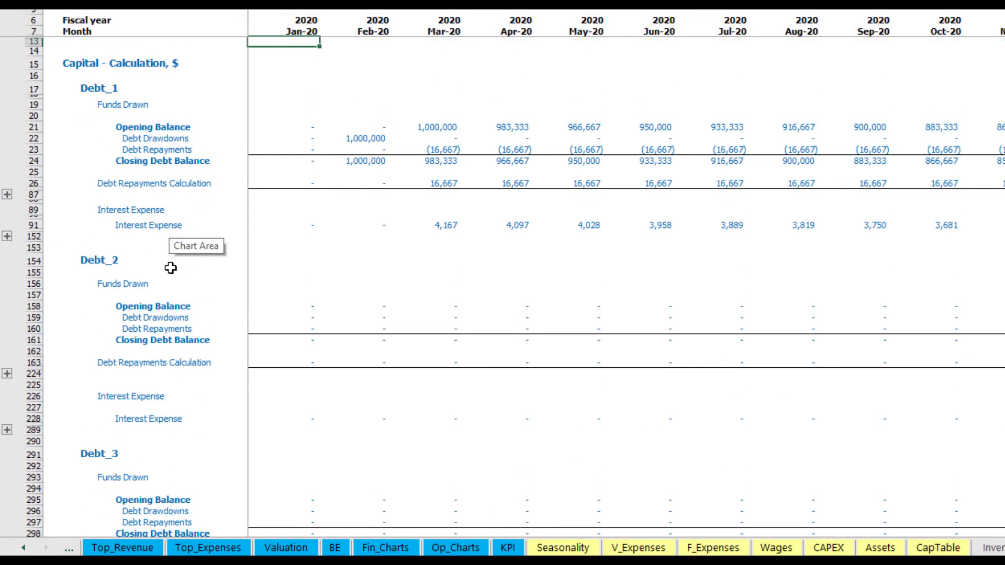
Examine the Interest Expense row in the income statement.
left_click(23, 548)
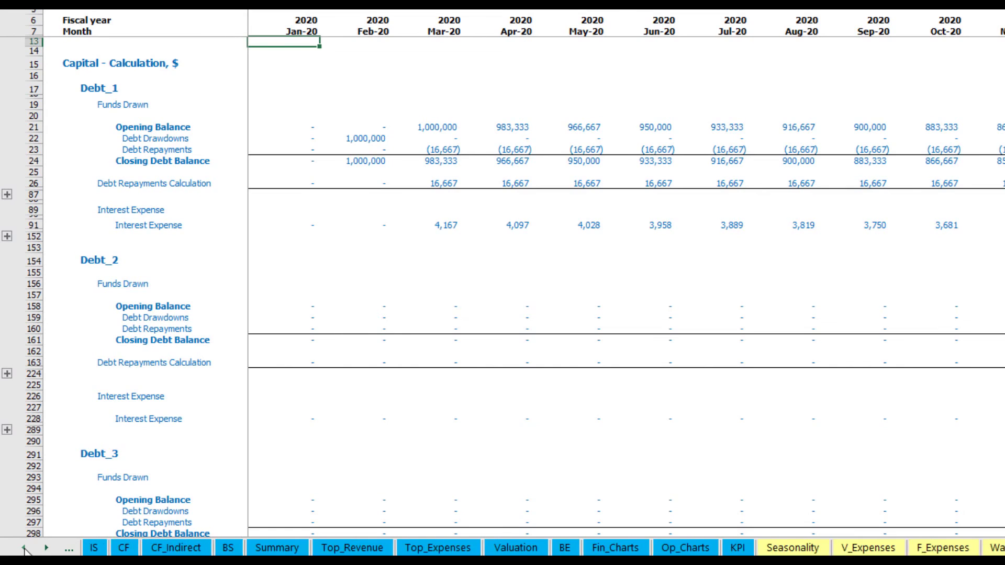
left_click(227, 550)
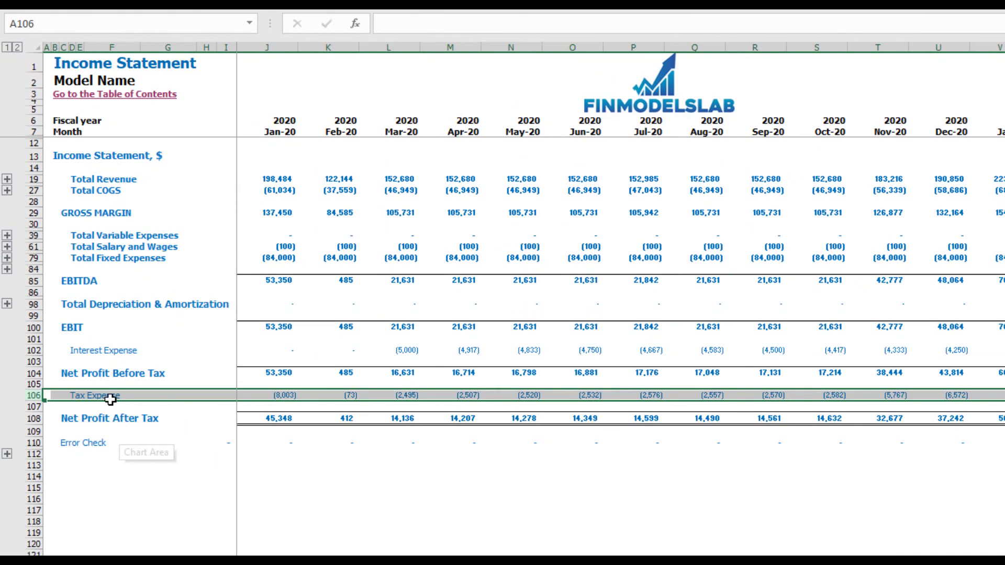
left_click(33, 350)
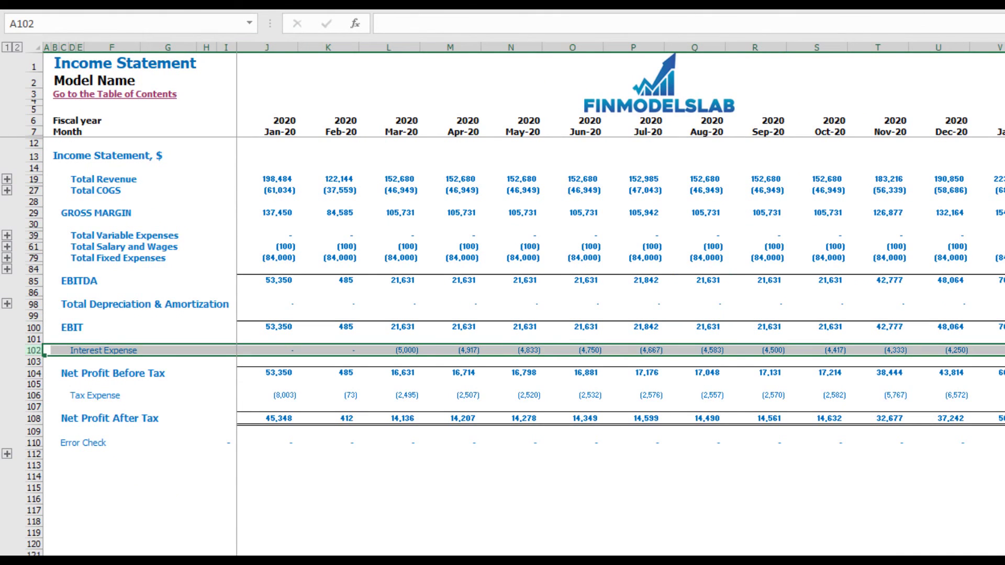
Check the interest paid, debt drawdowns and debt repayments in the cash flow statement, and the Debt row in the balance sheet.
left_click(204, 561)
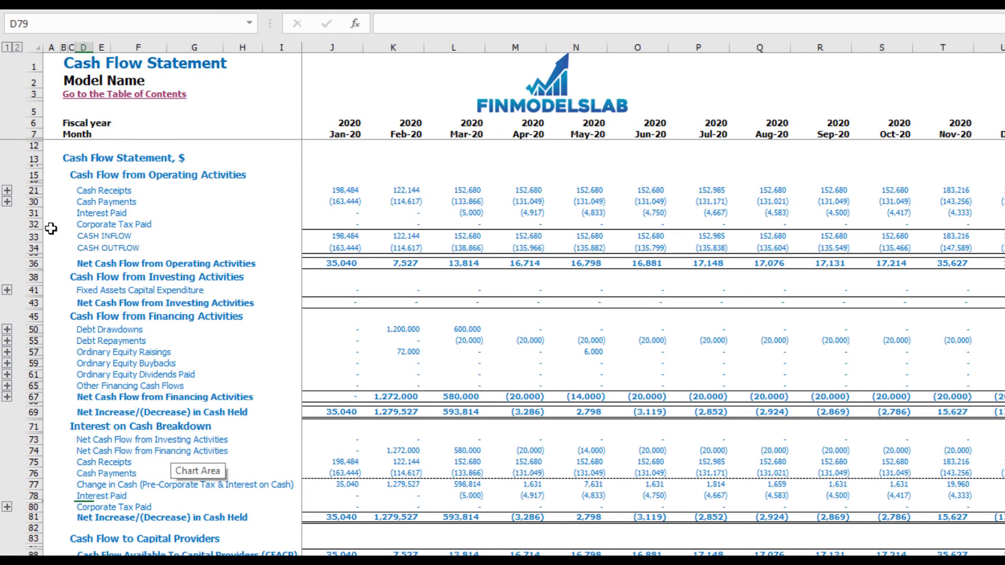
left_click(38, 216)
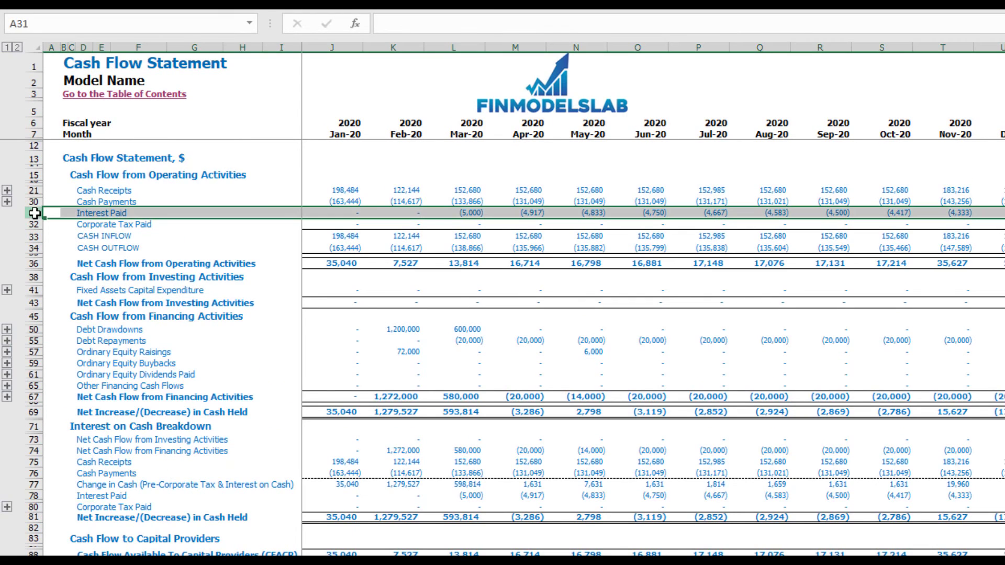
left_click(35, 329)
left_click(34, 341)
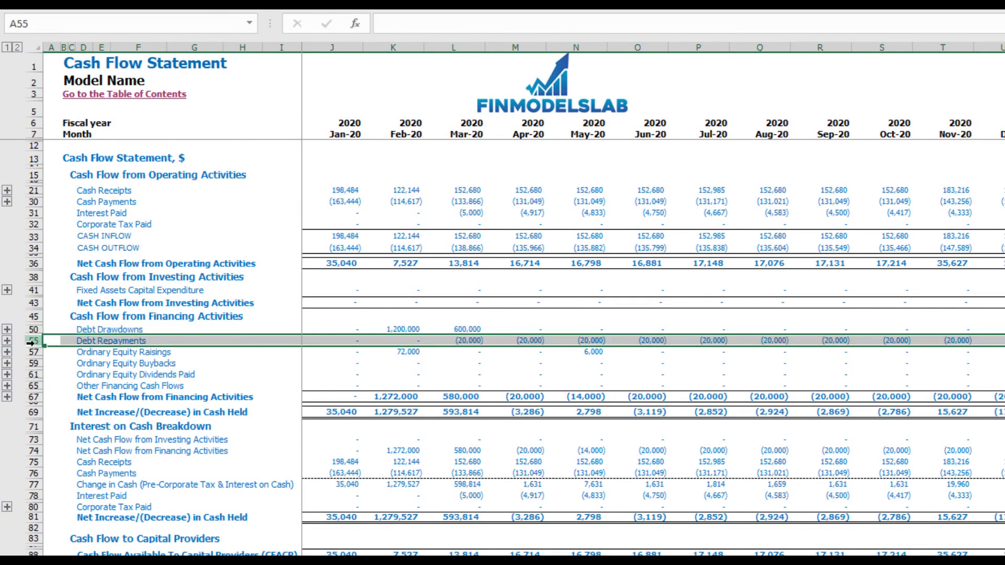
left_click(230, 561)
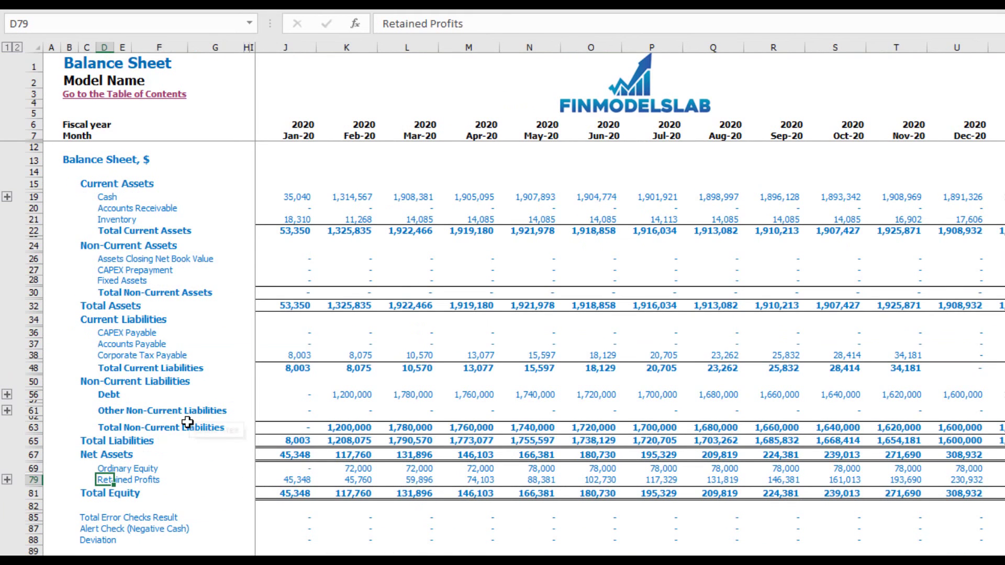
left_click(32, 395)
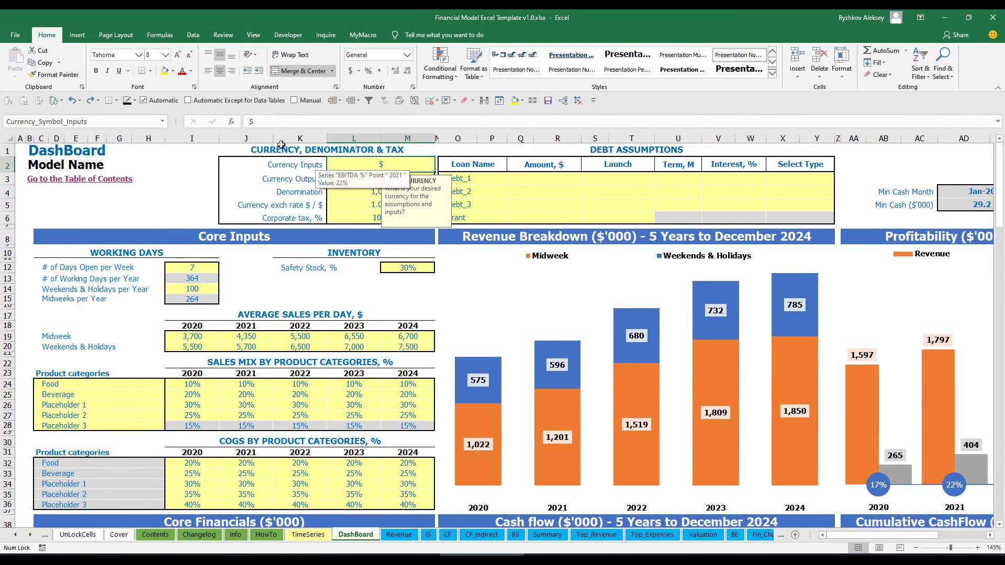
Set the currency of the inputs to USD and the currency of the outputs to EUR on the dashboard.
left_click(179, 169)
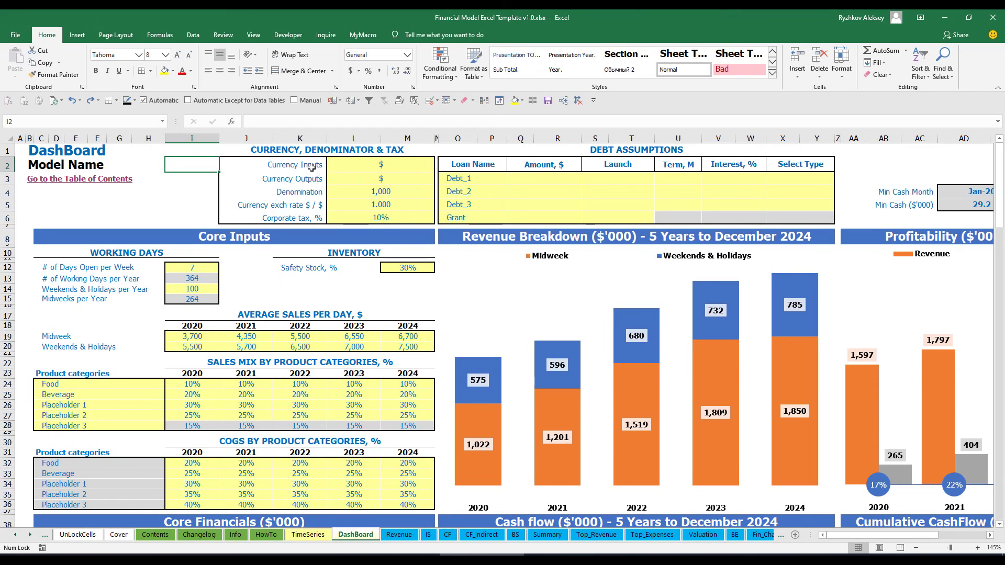
left_click(367, 168)
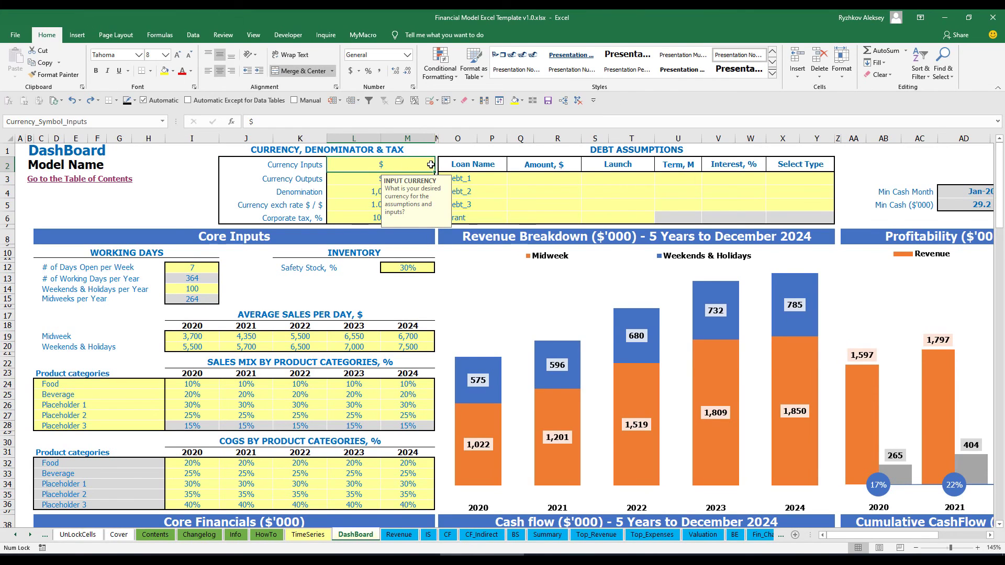
left_click(343, 182)
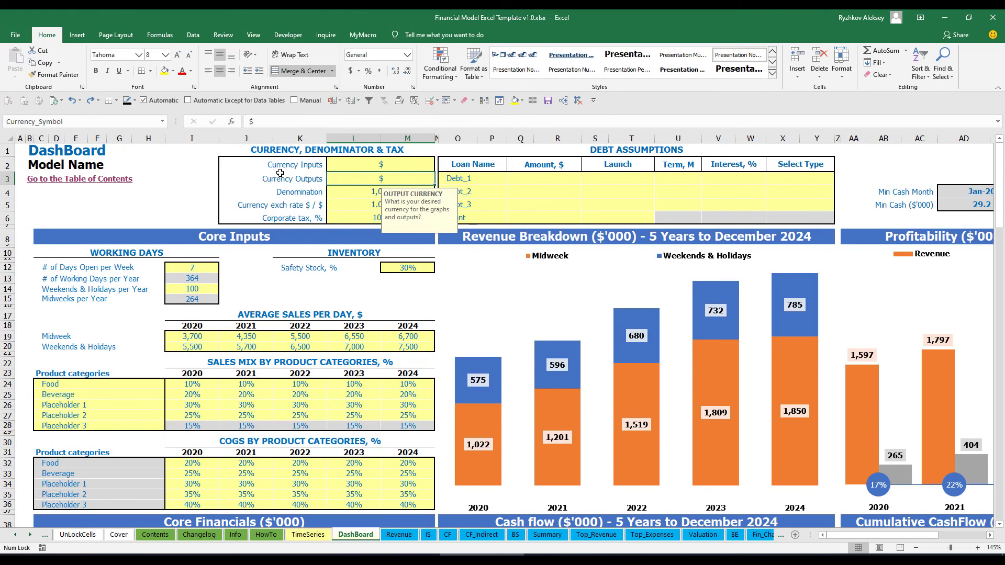
left_click(358, 167)
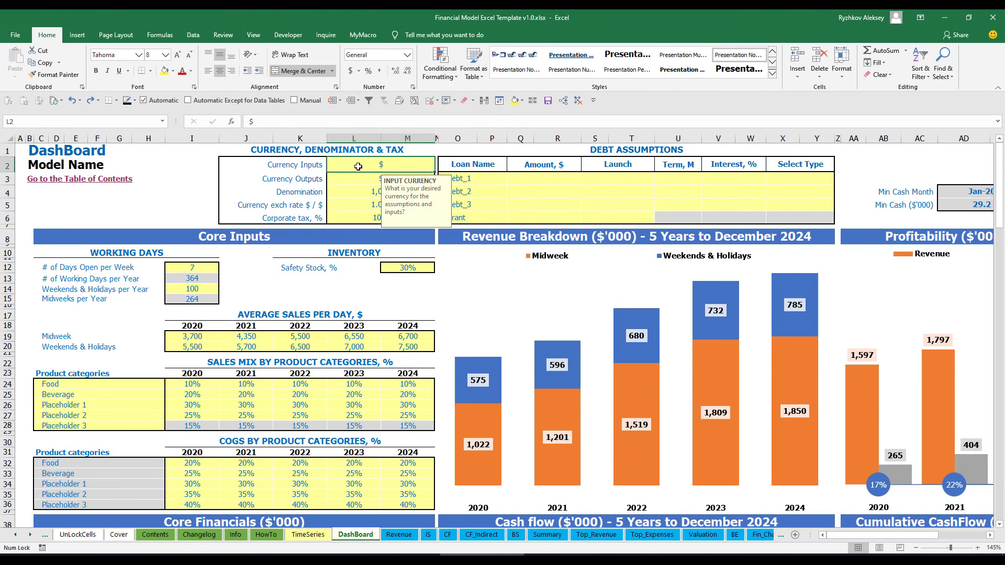
left_click(356, 179)
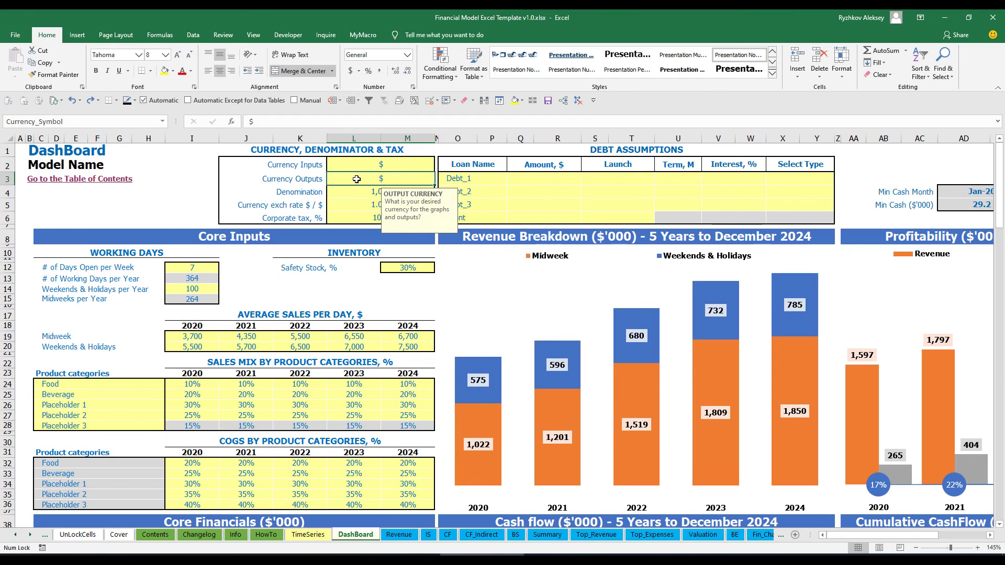
left_click(369, 165)
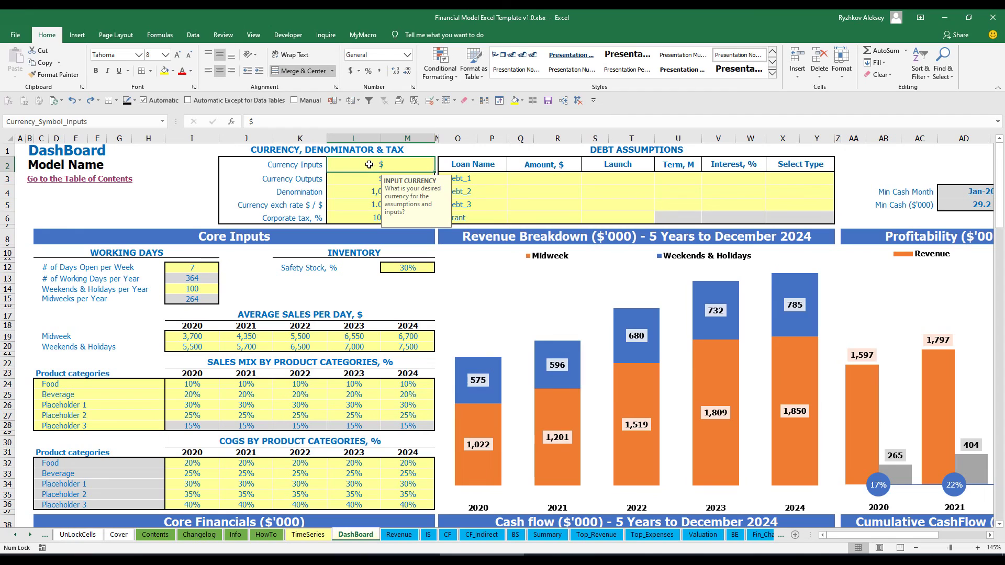
type("USD")
key("Return")
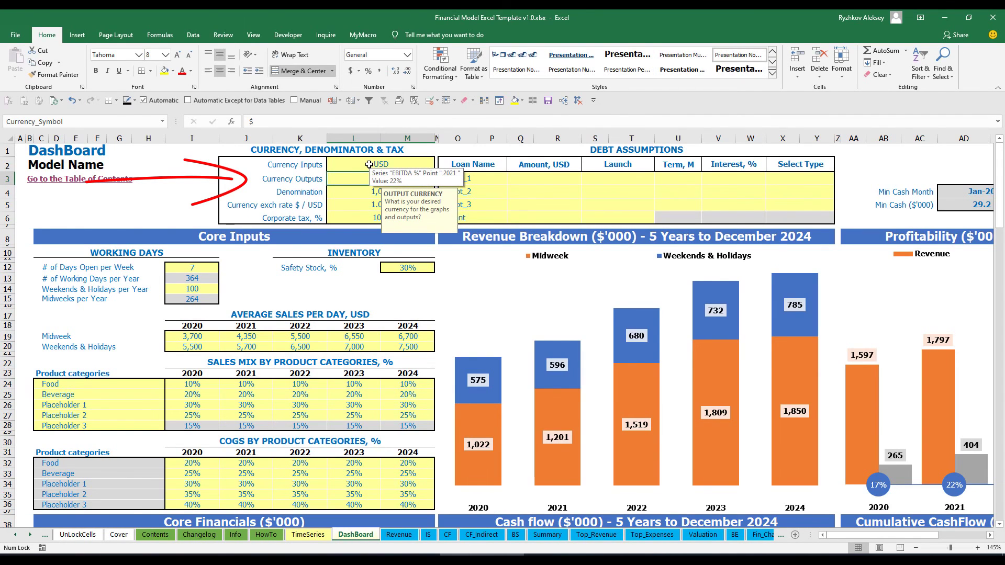
type("EUR")
key("Return")
key("Down")
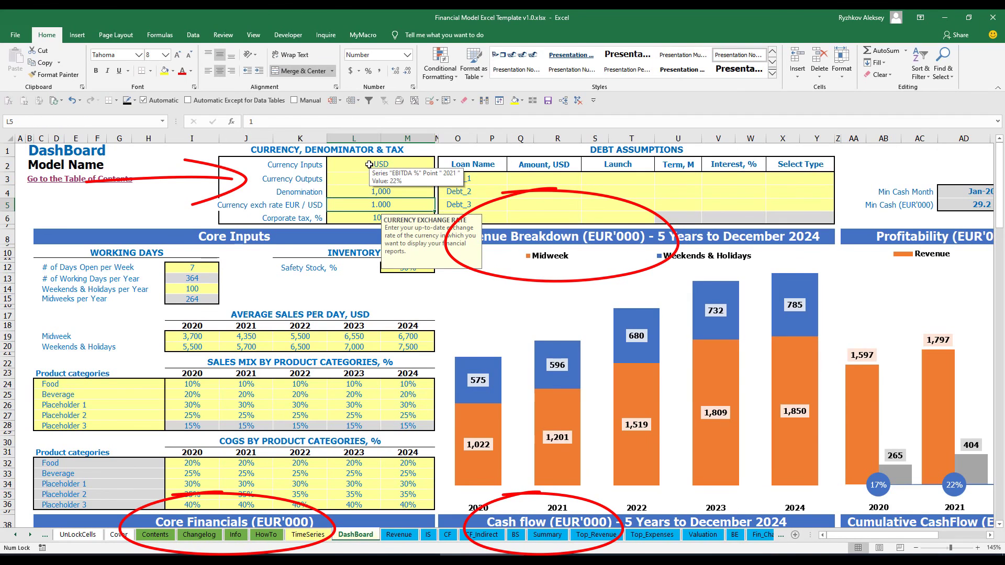
left_click(200, 184)
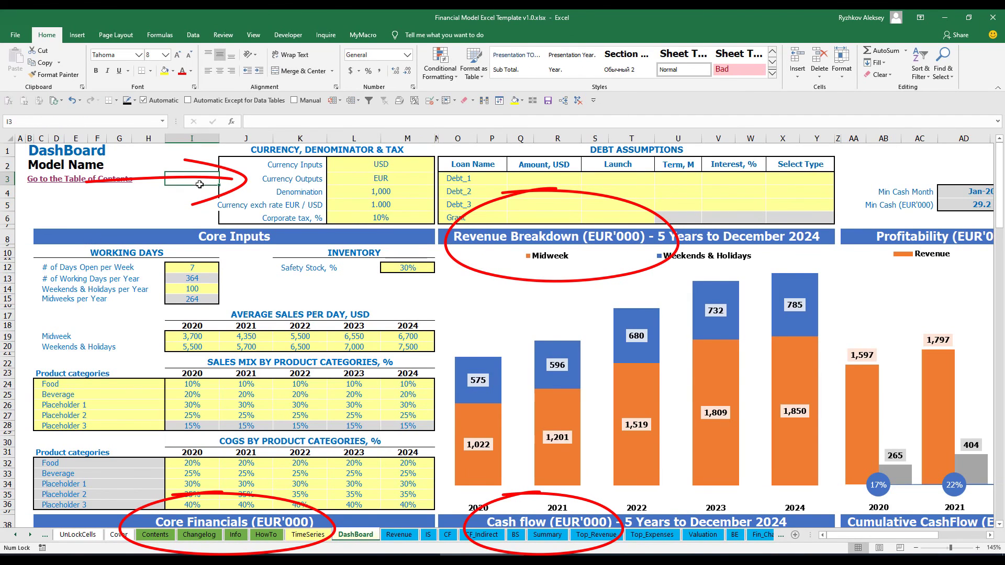
Set the EUR / USD currency exchange rate to 1.2.
left_click(366, 204)
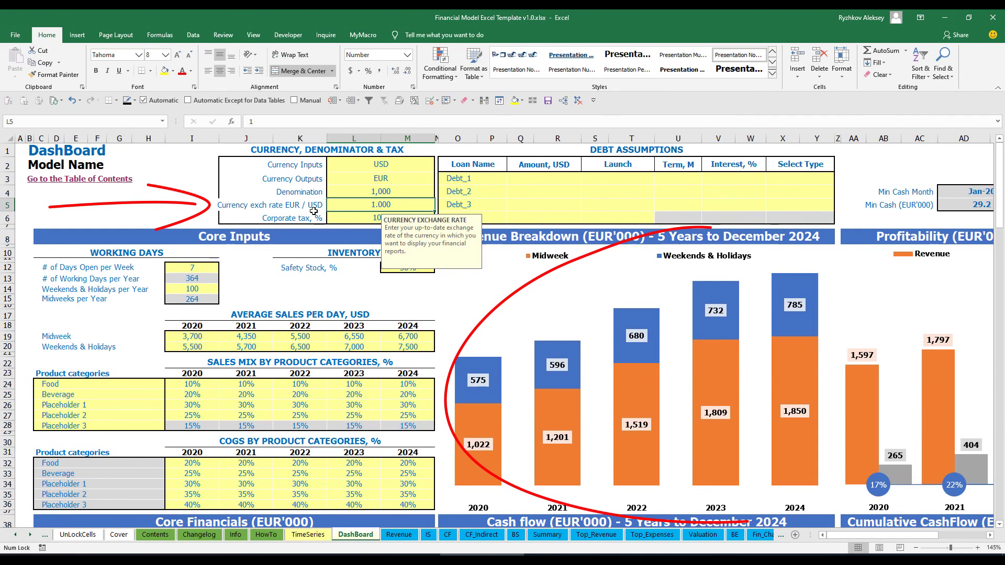
type("1.2")
key("Return")
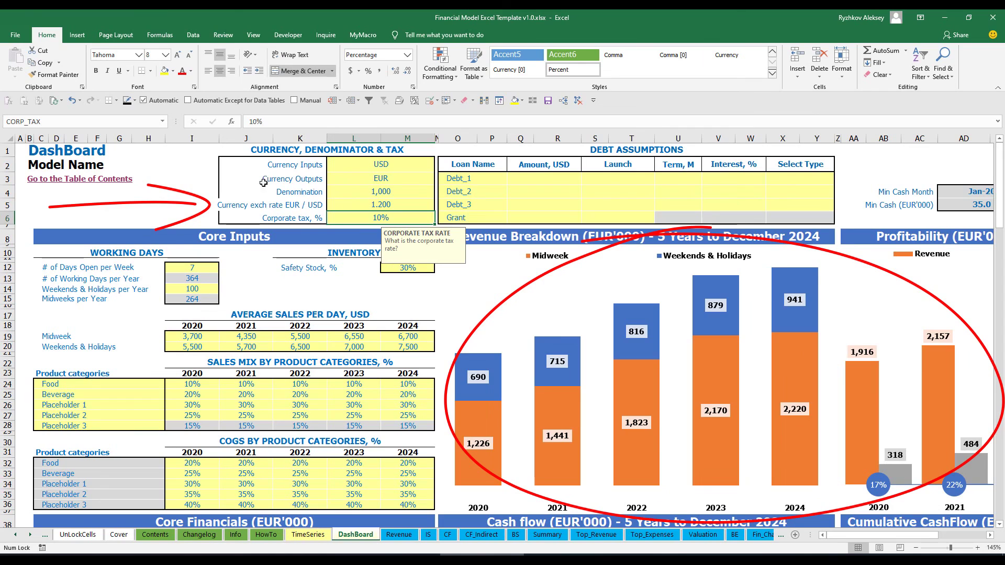
left_click(361, 164)
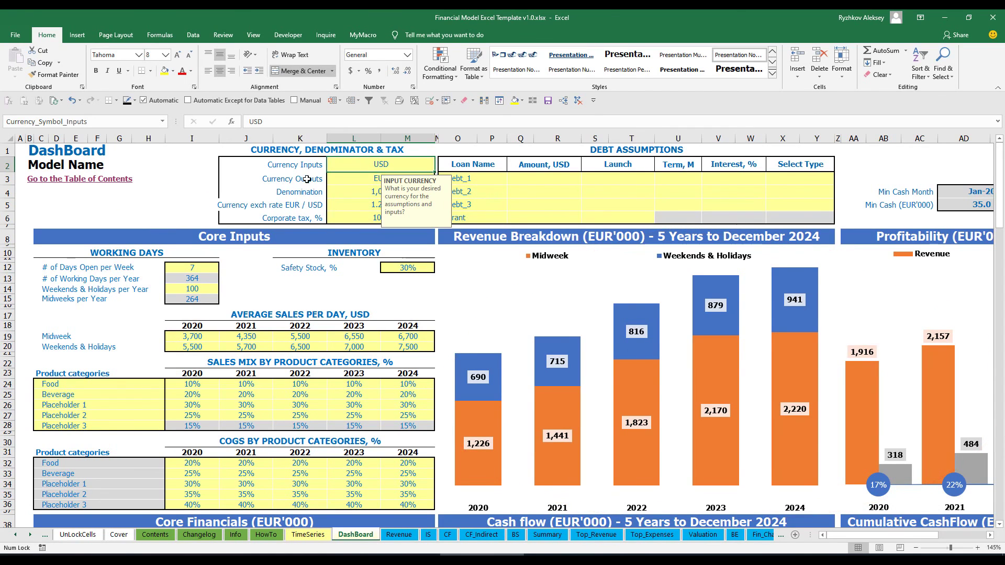
left_click(354, 179)
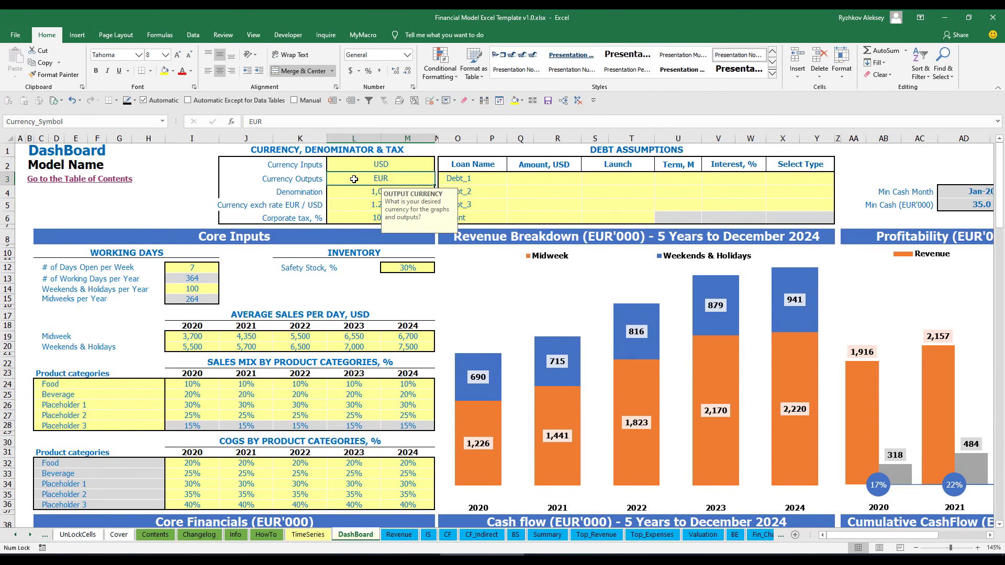
left_click(342, 204)
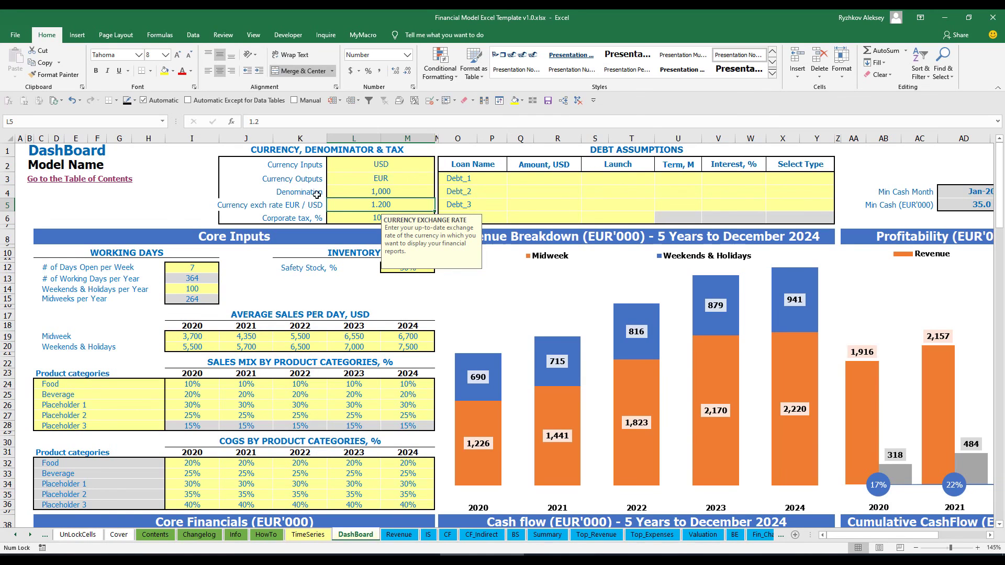
Check how the denomination setting appears in the annual and monthly income statement headings on the Summary sheet.
left_click(359, 191)
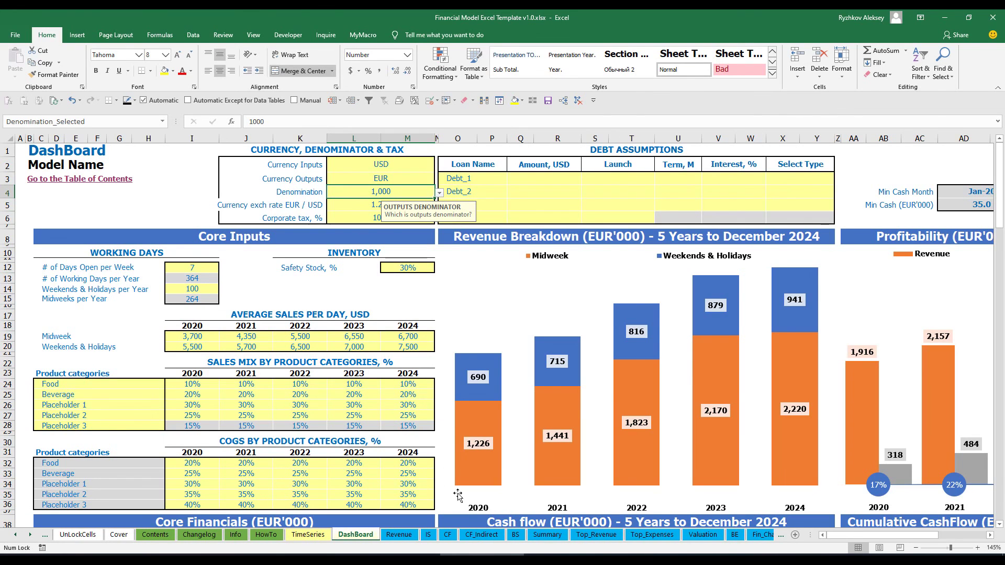
left_click(547, 534)
left_click(164, 189)
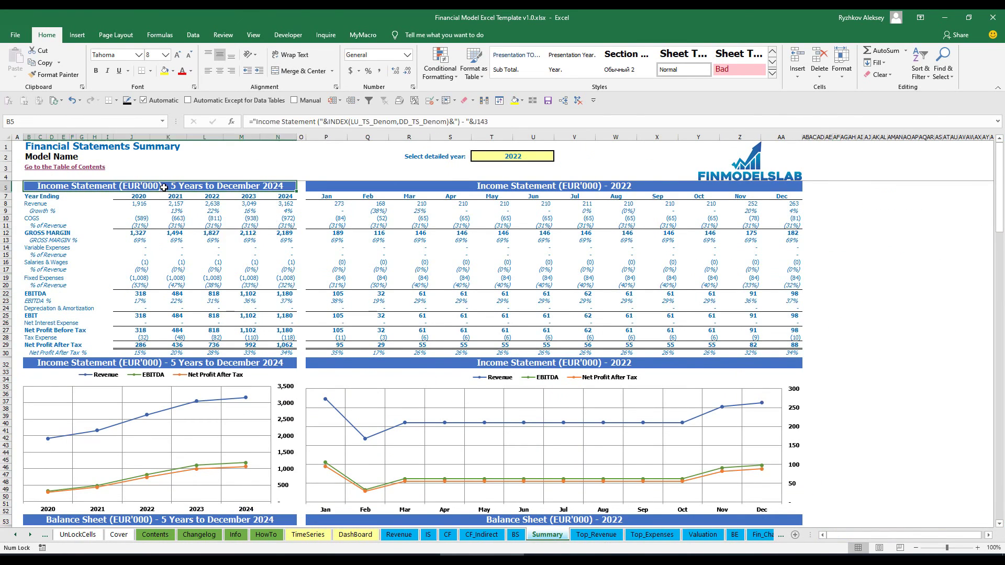
left_click(547, 183)
left_click(203, 188)
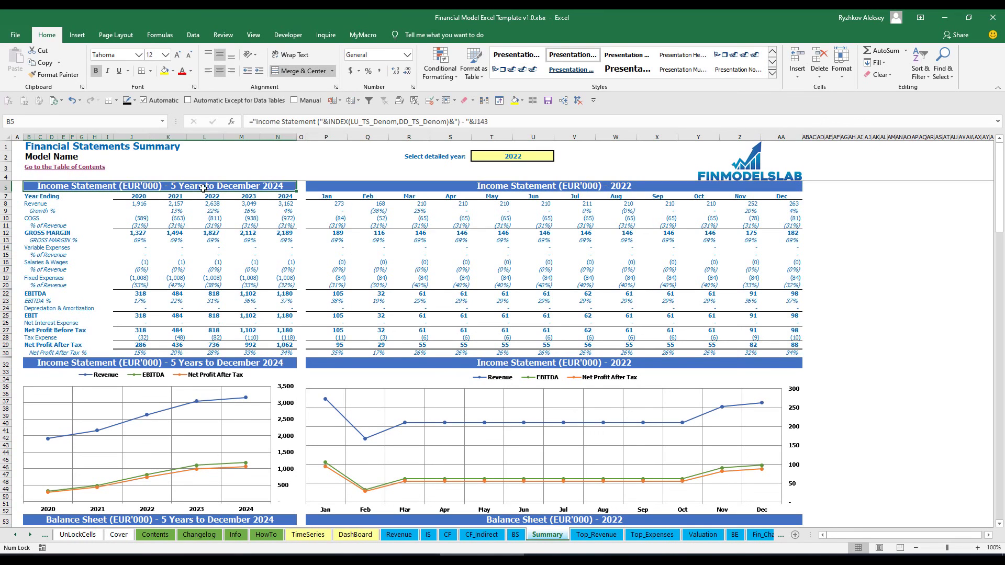
Set the dashboard denomination to 1,000,000 and check the income statement on the Summary sheet.
left_click(355, 534)
left_click(439, 193)
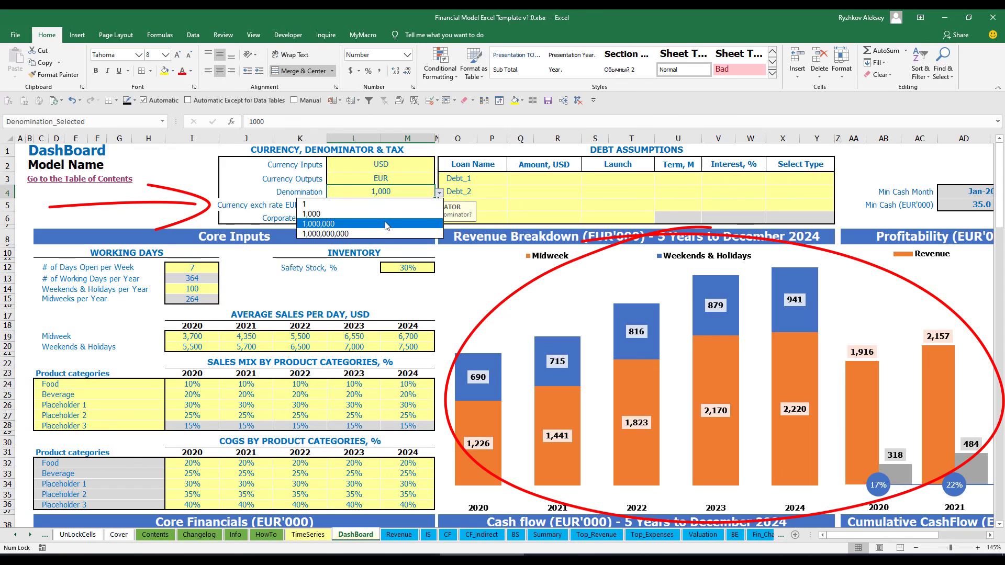
left_click(385, 224)
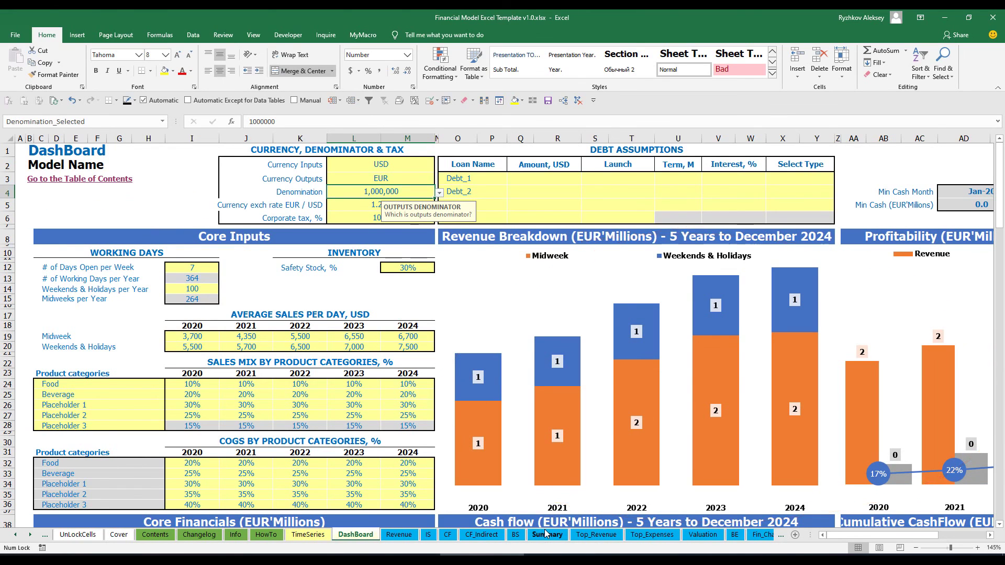
left_click(547, 534)
left_click(418, 187)
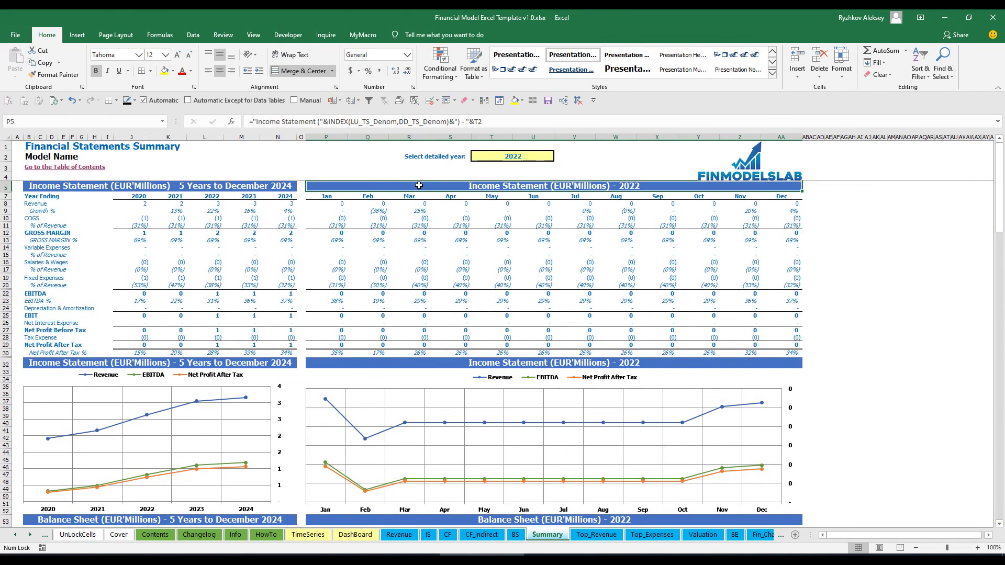
Set the dashboard denomination to 1 and view the financial statements on the Summary sheet.
left_click(355, 534)
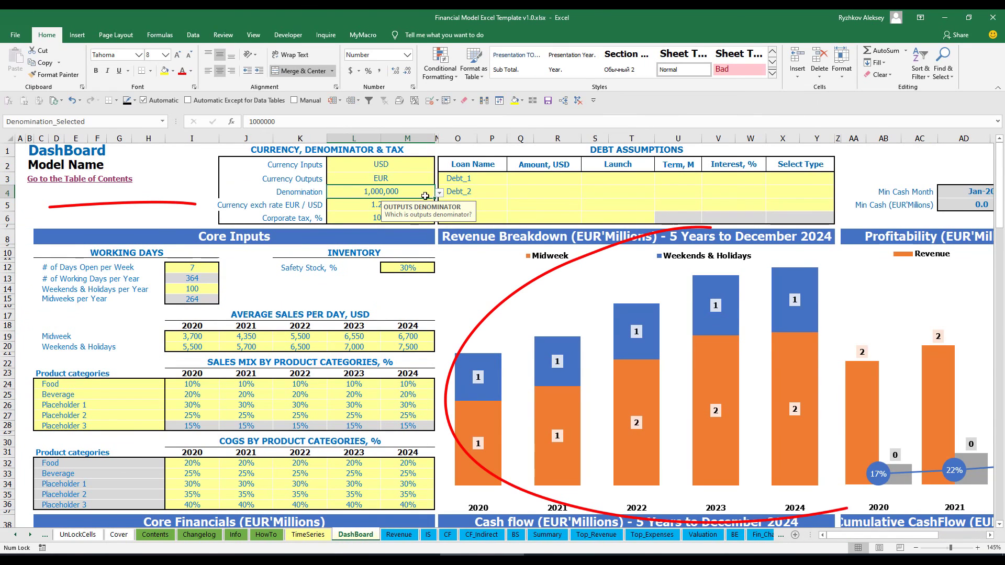
left_click(439, 193)
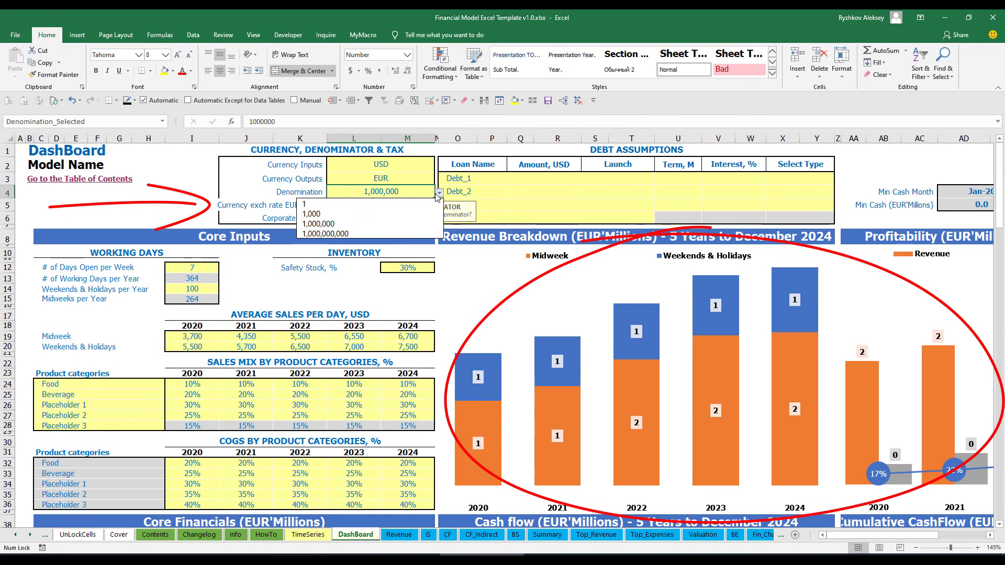
left_click(369, 205)
left_click(546, 534)
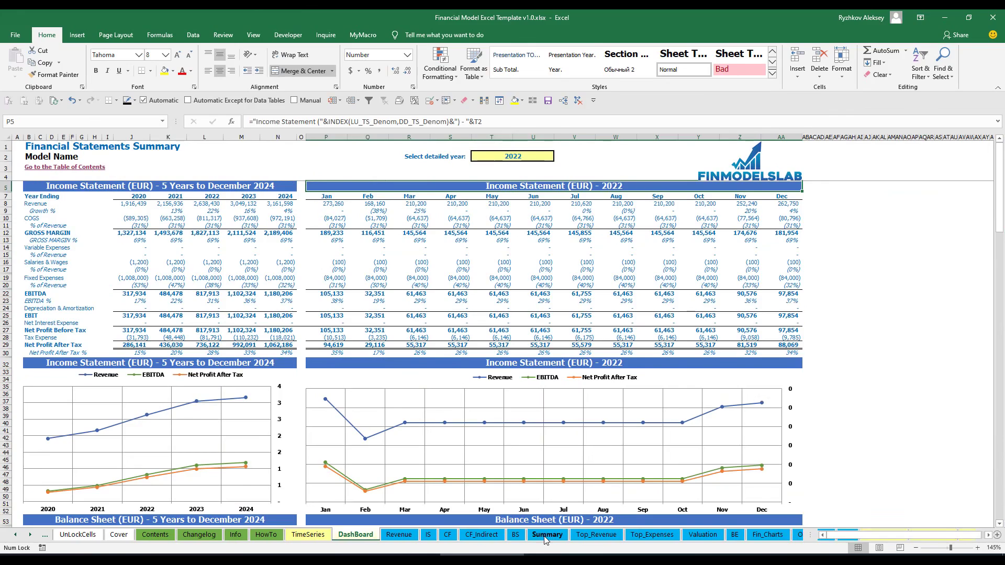
Set the corporate tax rate to 15% in the dashboard assumptions.
left_click(355, 534)
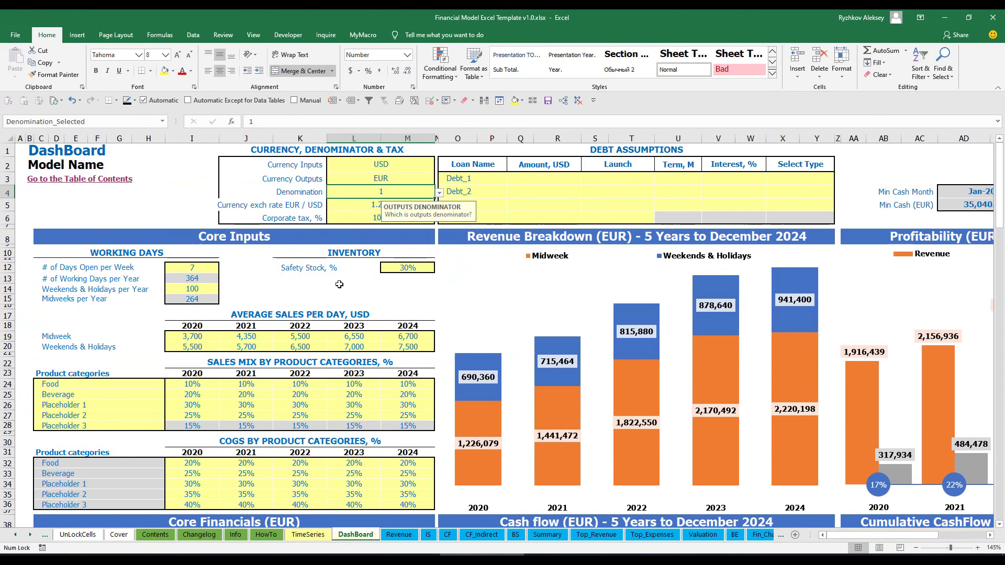
left_click(359, 213)
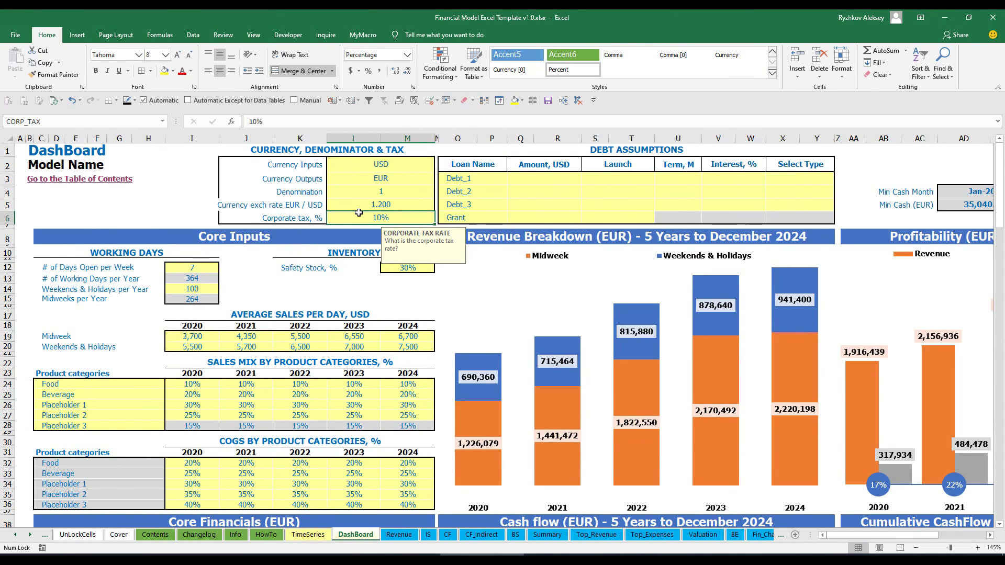
type("15")
key("Return")
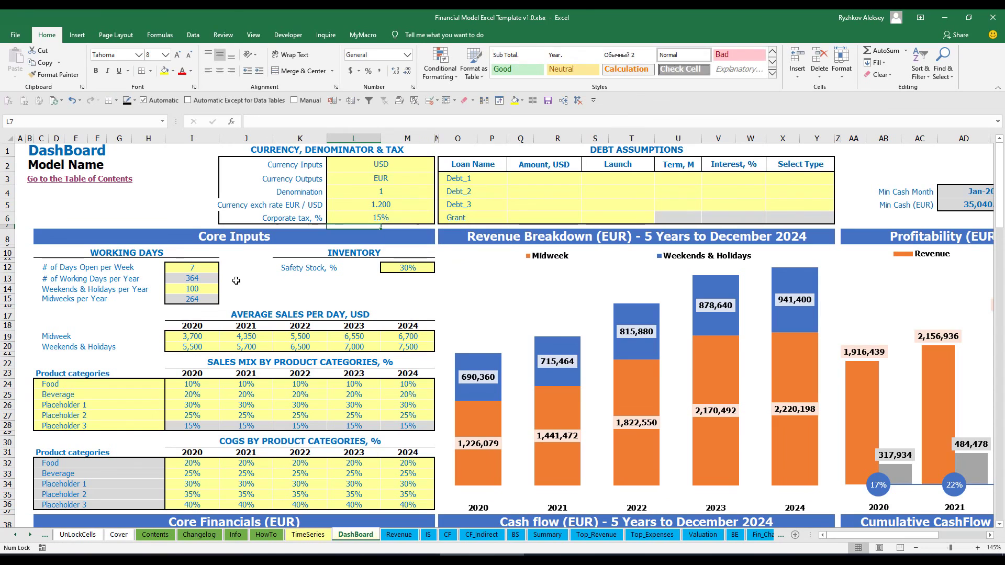
Examine the Tax Expense row in the income statement.
left_click(432, 537)
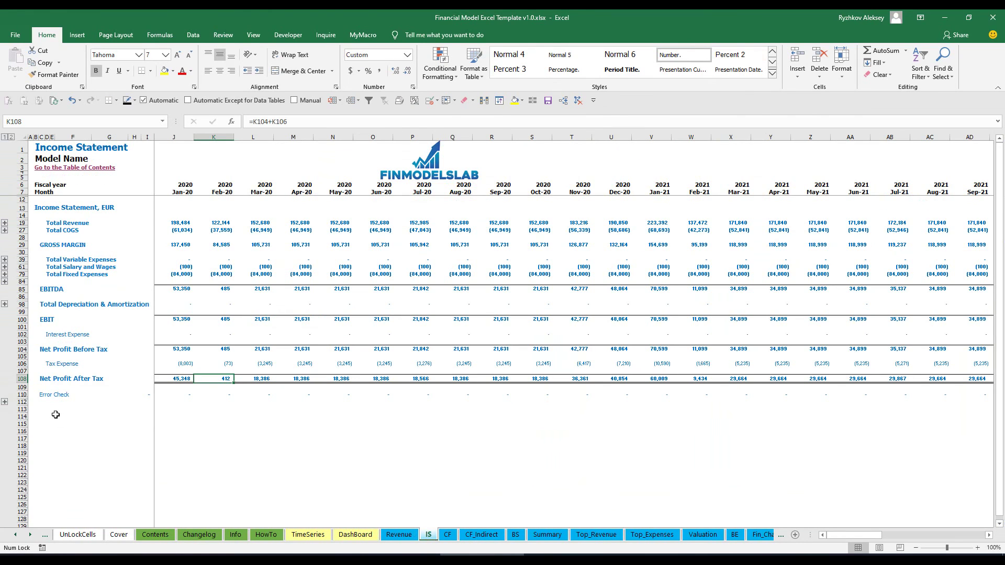
left_click(22, 363)
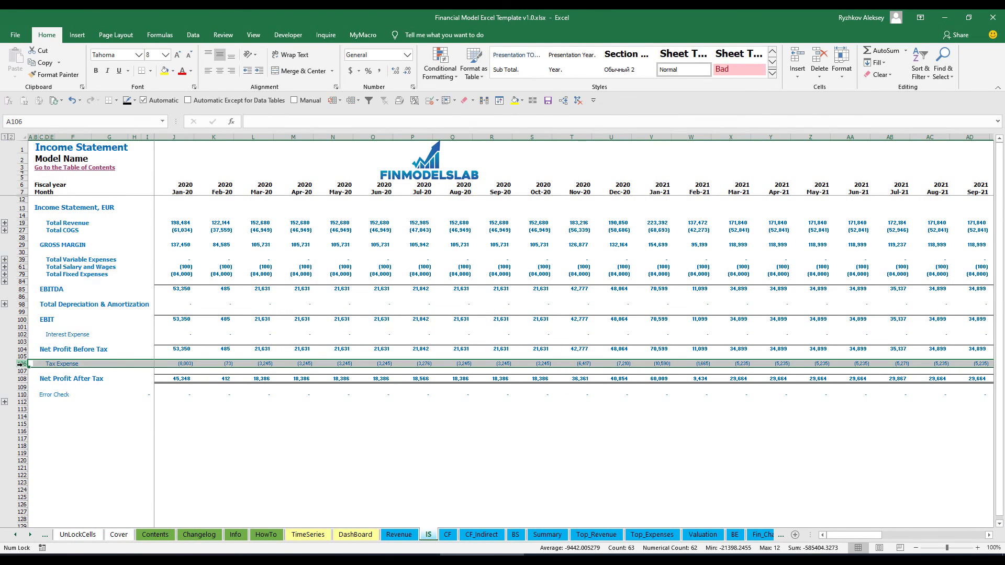